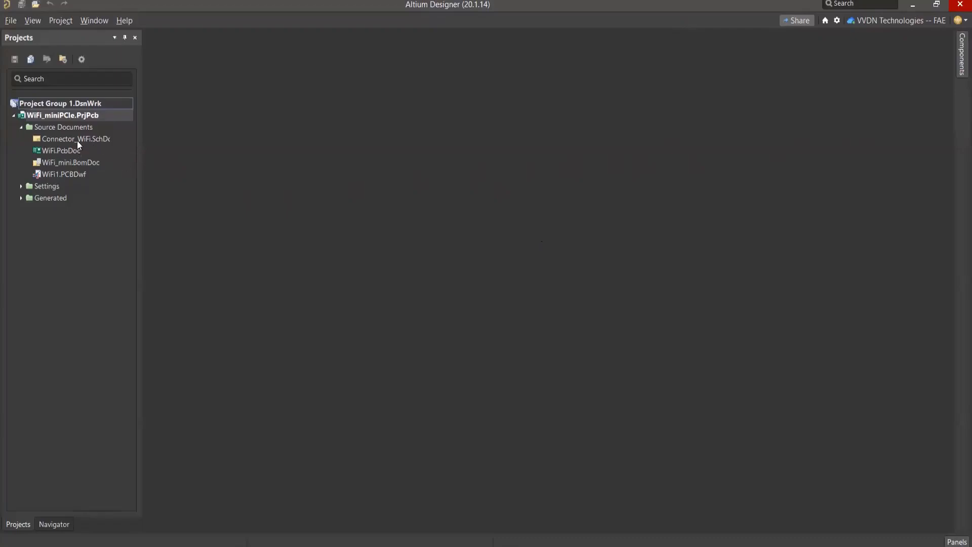
Step: Open the Connector_WiFi.SchDoc schematic and the WiFi.PcbDoc layout from the WiFi_miniPCIe project
left_click(38, 116)
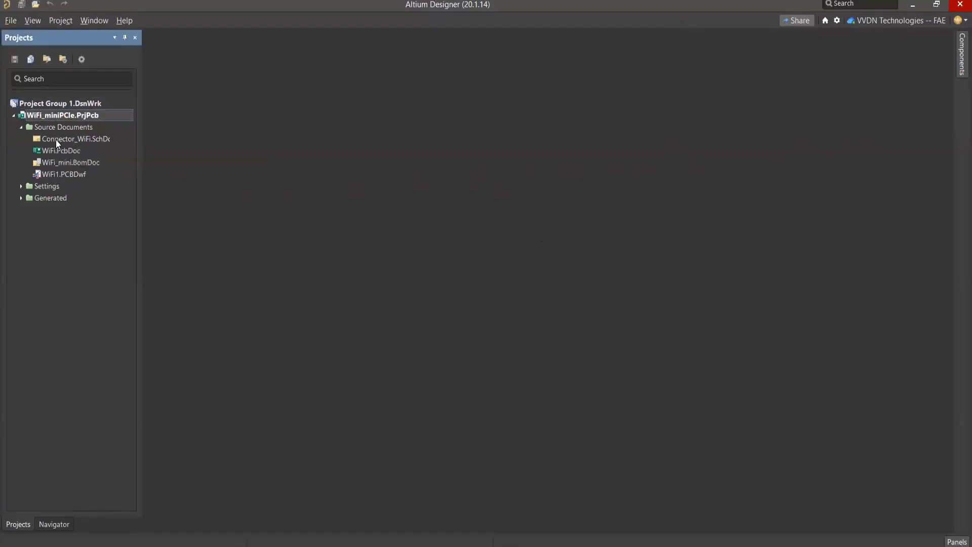
double_click(54, 139)
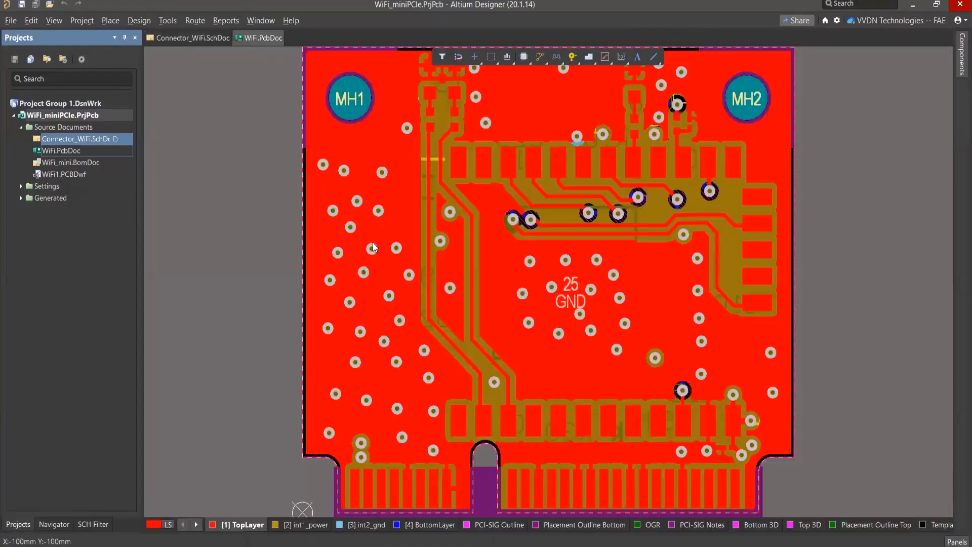
Step: Apply a layer set to the PCB layout and turn off single-layer display so all its layers are drawn
left_click(167, 525)
left_click(188, 453)
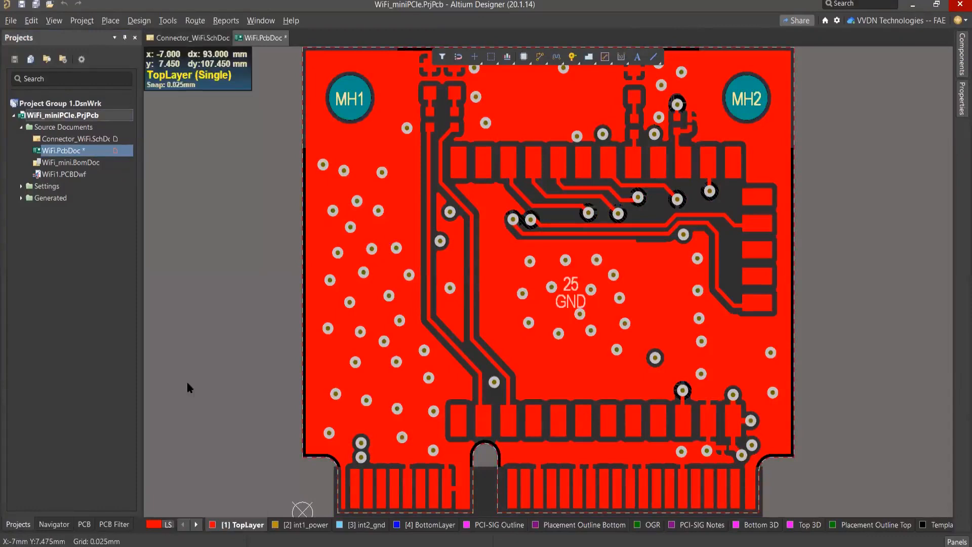
key("shift+s")
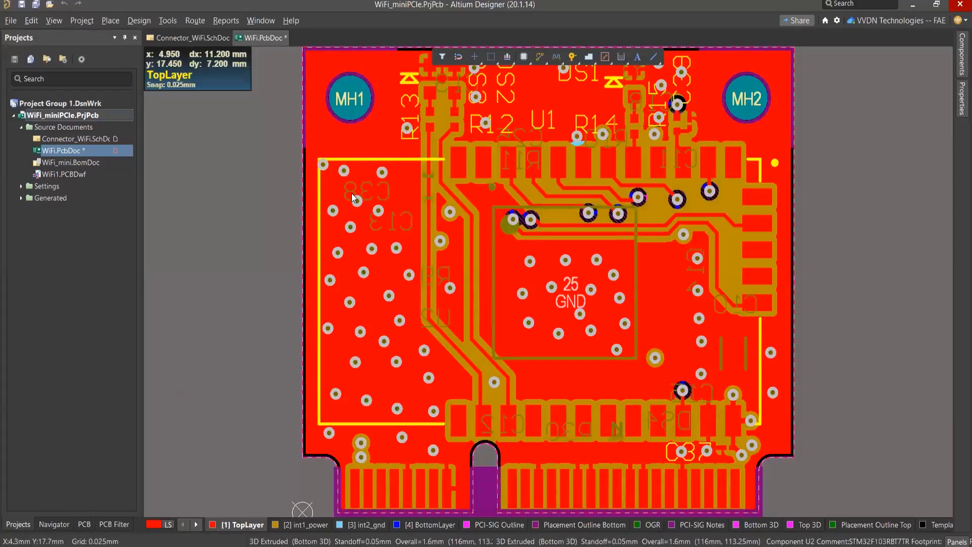
Step: In the Connector_WiFi schematic, select the circuitry to the right of connector P1, including U1, the microcontroller and the decoupling capacitors
left_click(183, 38)
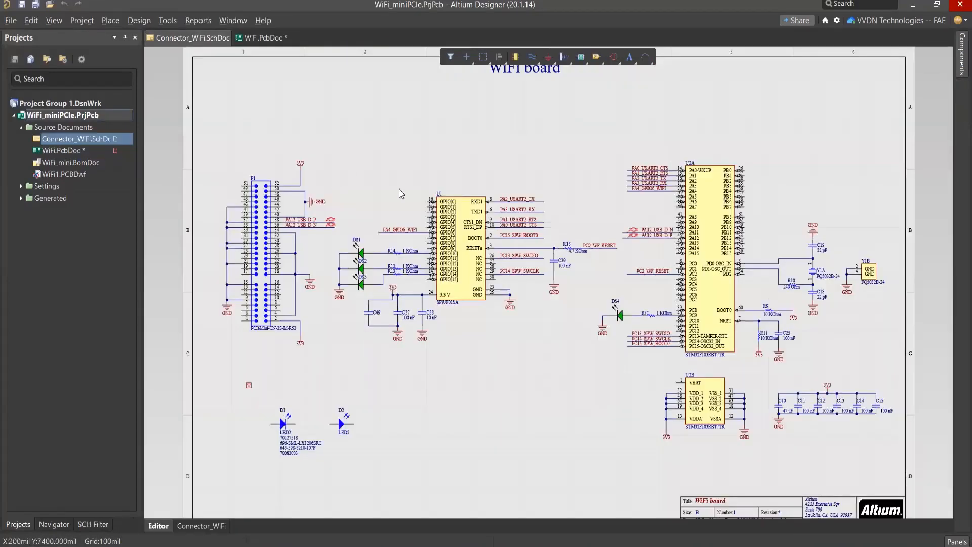
scroll(388, 151, "down", 3, "ctrl")
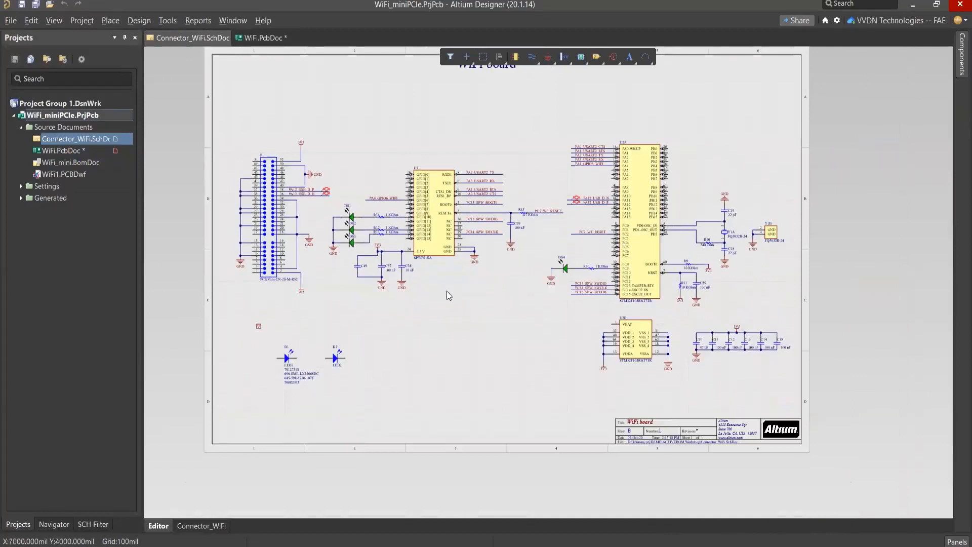
left_click_drag(327, 127, 797, 382)
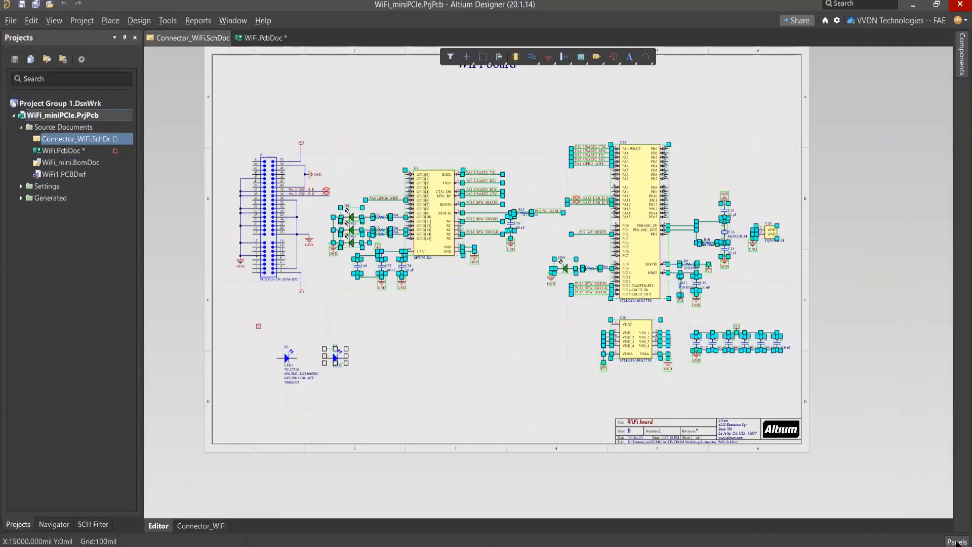
Step: Show the Snippets panel and review the available snippets folders without changing them
left_click(957, 542)
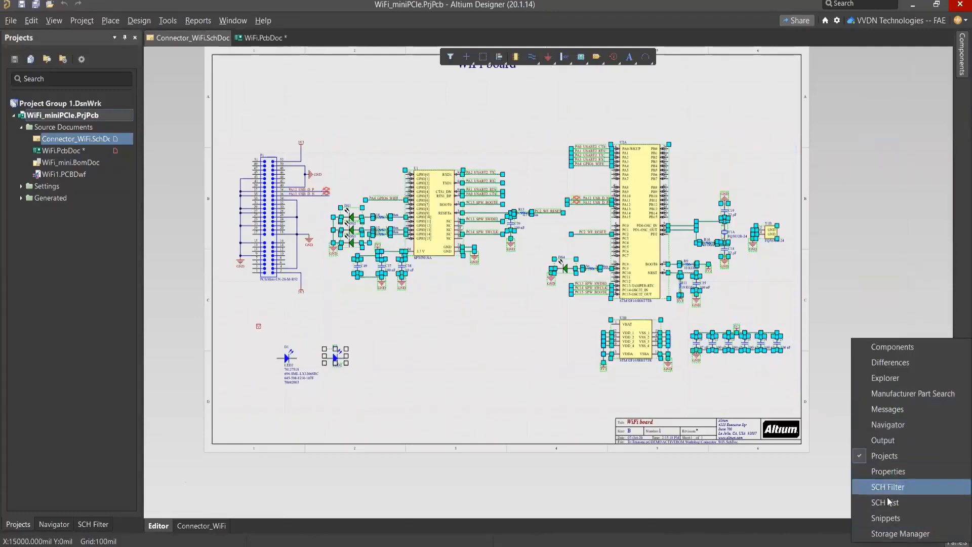
left_click(900, 519)
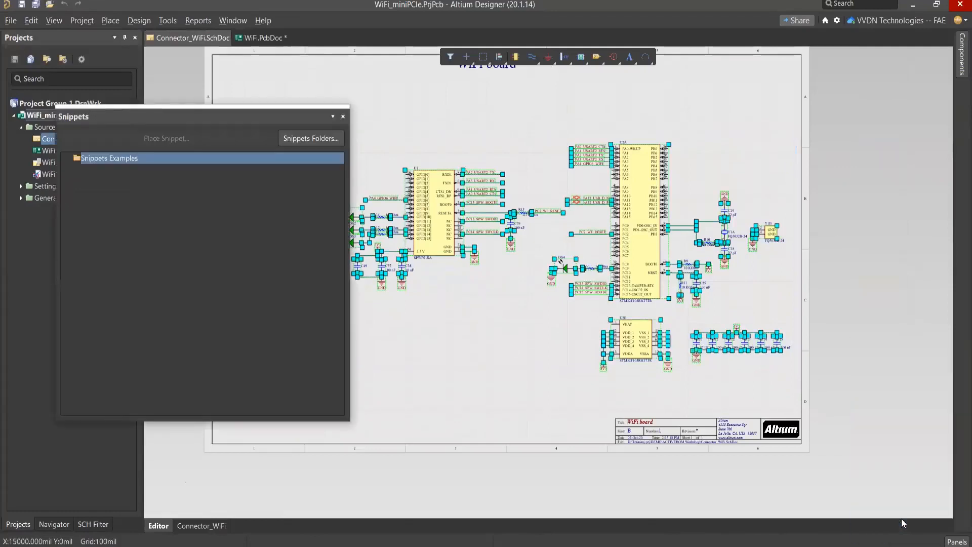
left_click(307, 139)
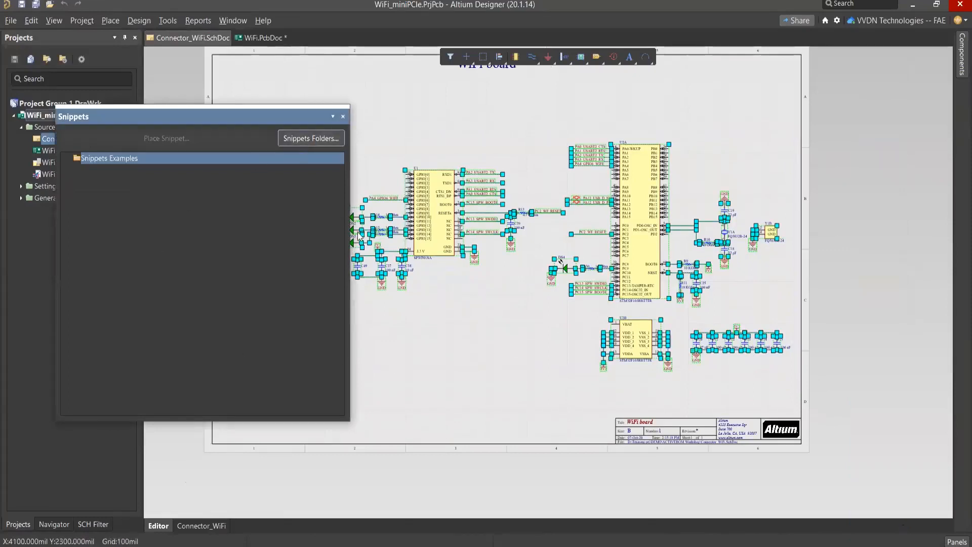
left_click(400, 220)
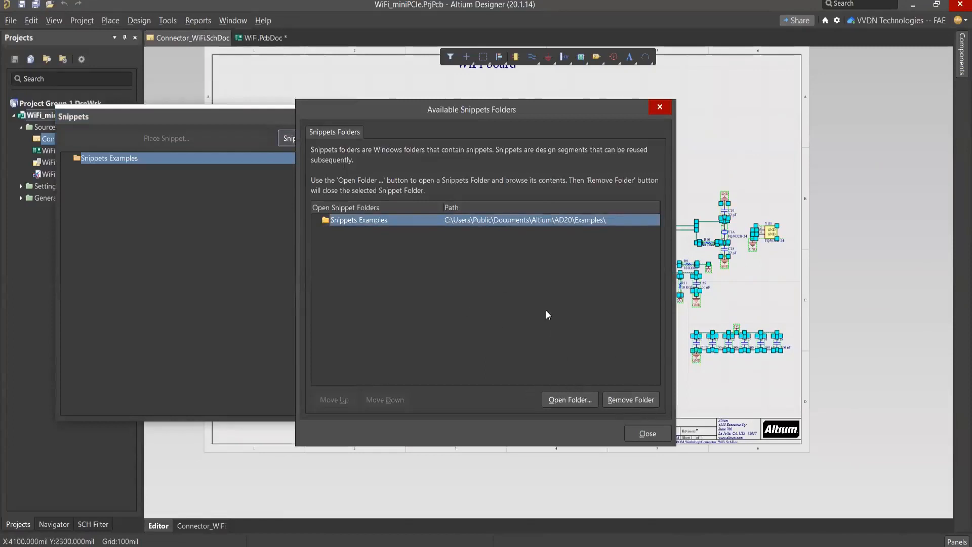
left_click(660, 108)
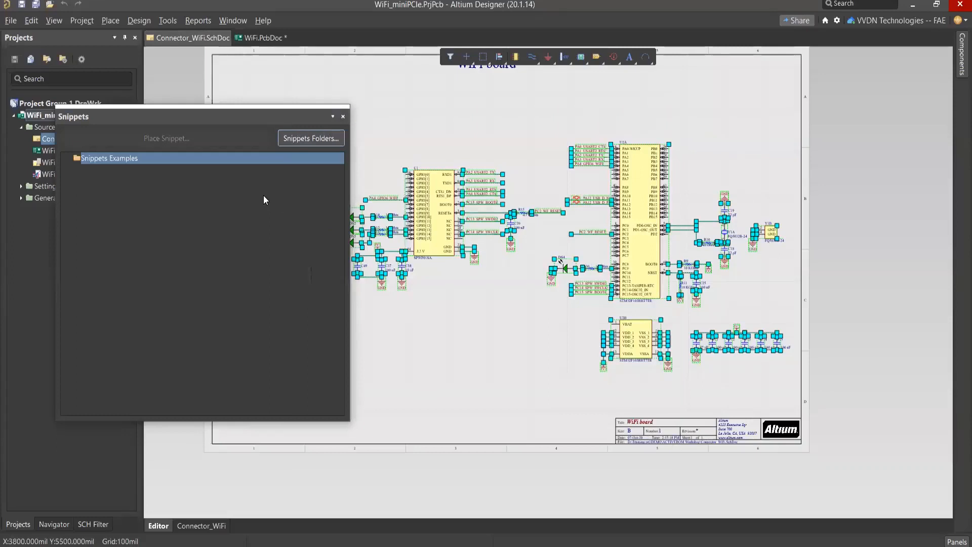
Step: Create a snippet named Snippet of Connector_WiFi from the selected schematic objects in the Snippets Examples folder, and clear the selection
left_click(224, 161)
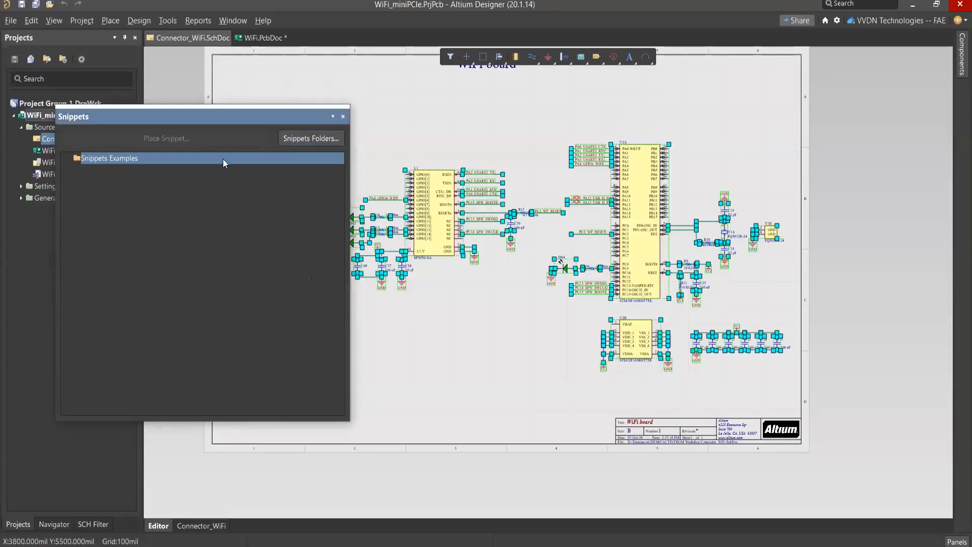
right_click(517, 184)
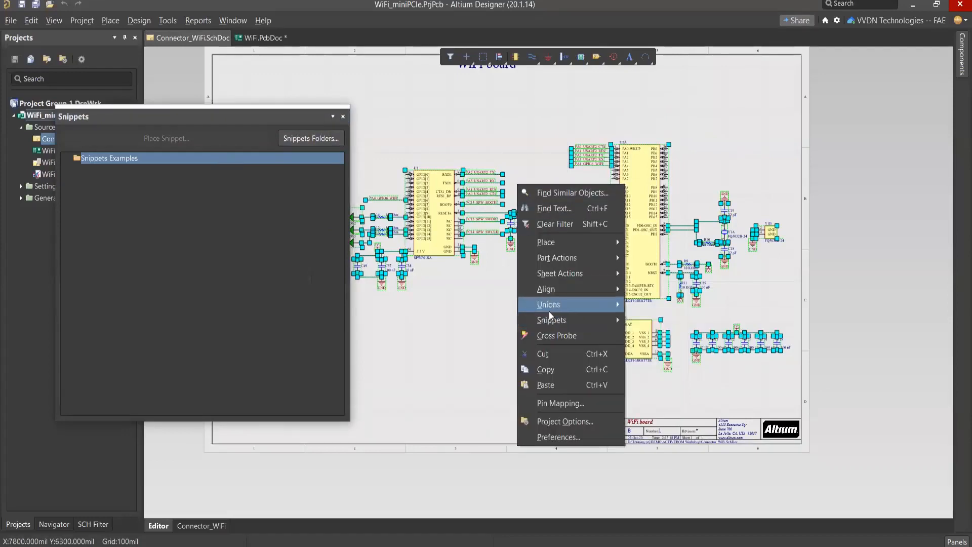
mouse_move(556, 321)
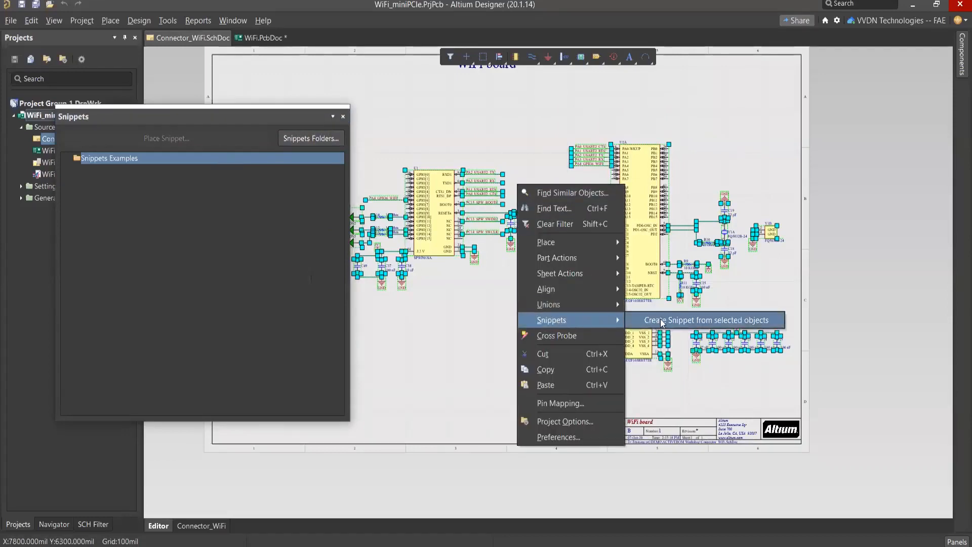
left_click(659, 322)
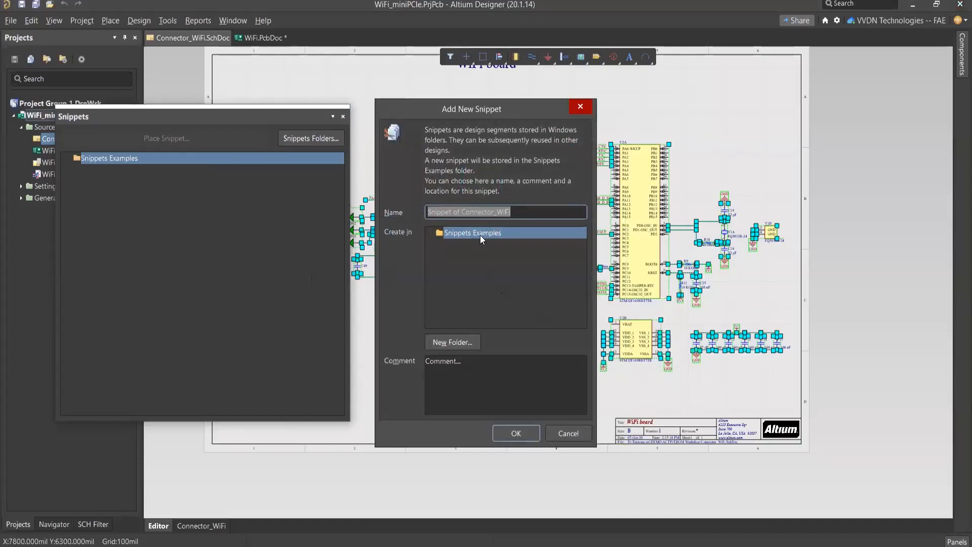
left_click(514, 212)
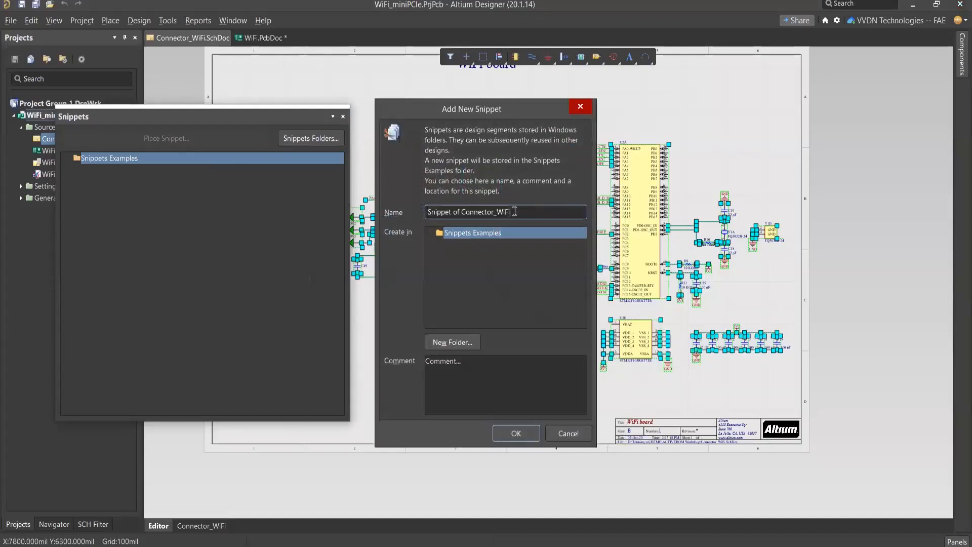
left_click(468, 234)
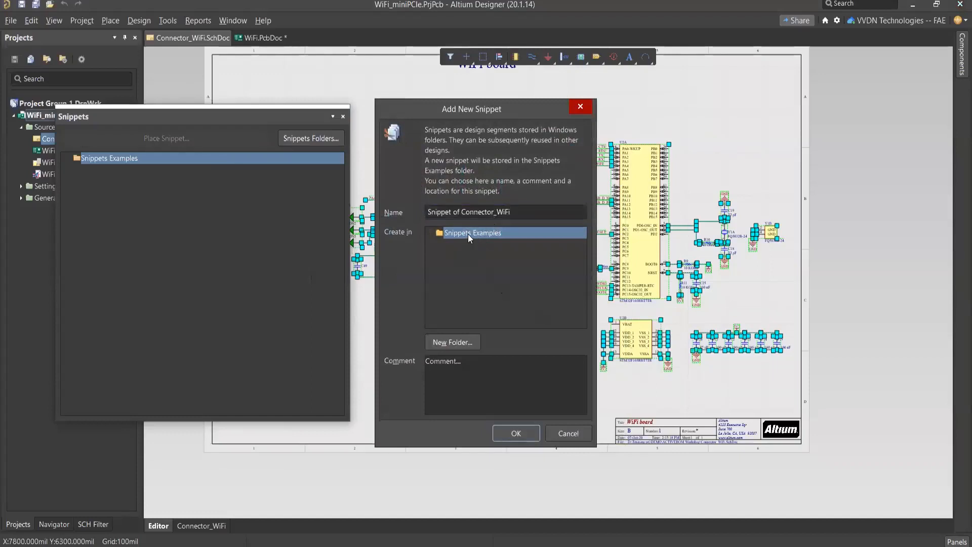
left_click(454, 340)
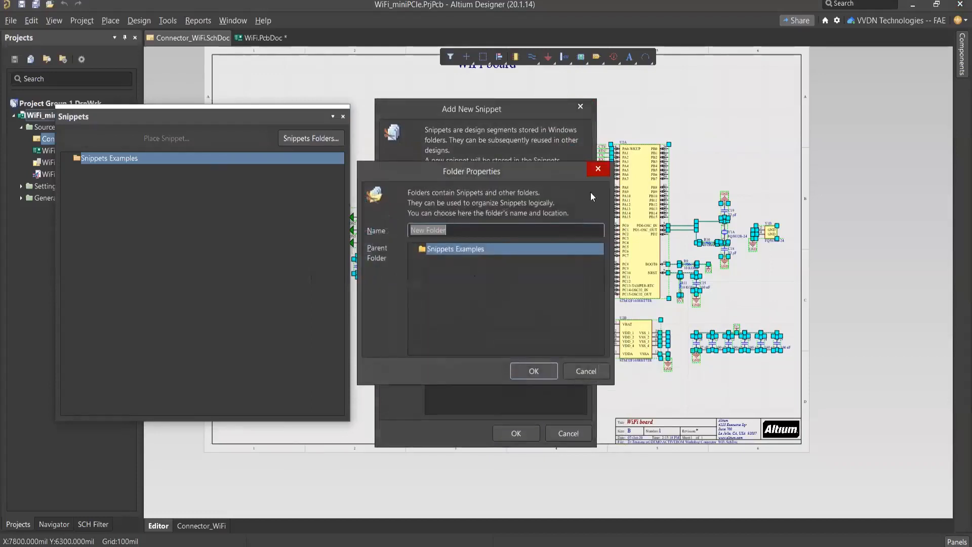
left_click(592, 171)
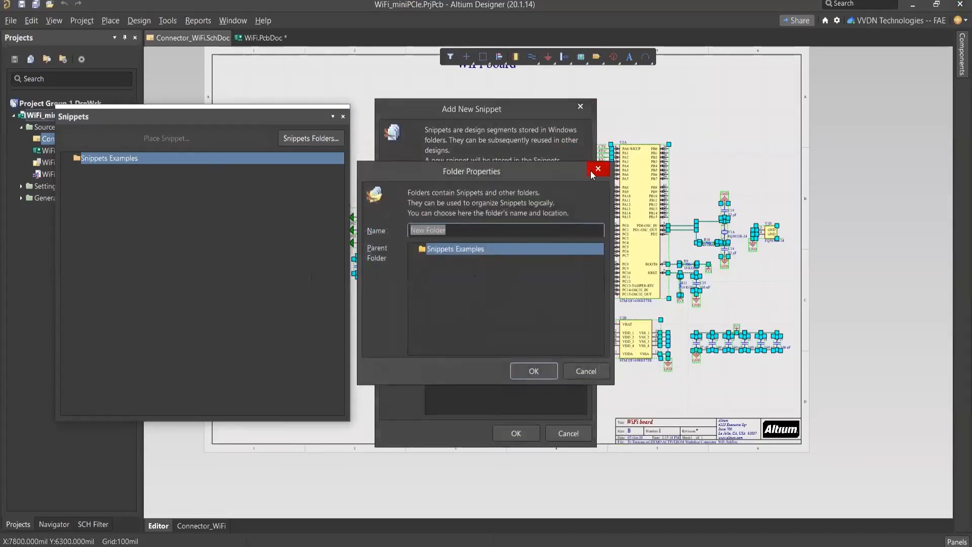
left_click(515, 434)
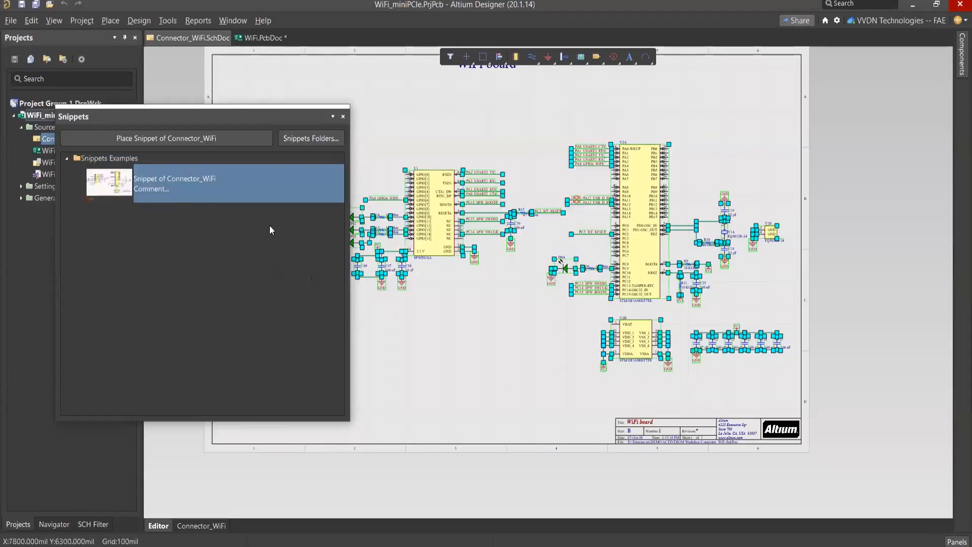
left_click(520, 126)
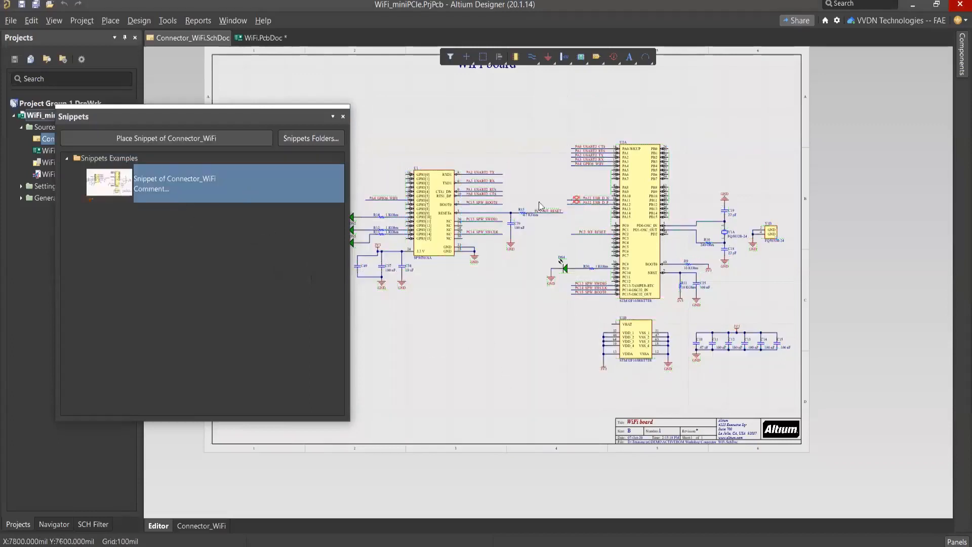
Step: Switch to the WiFi.PcbDoc layout and display only its top layer, with the Snippets panel moved slightly aside
left_click(258, 38)
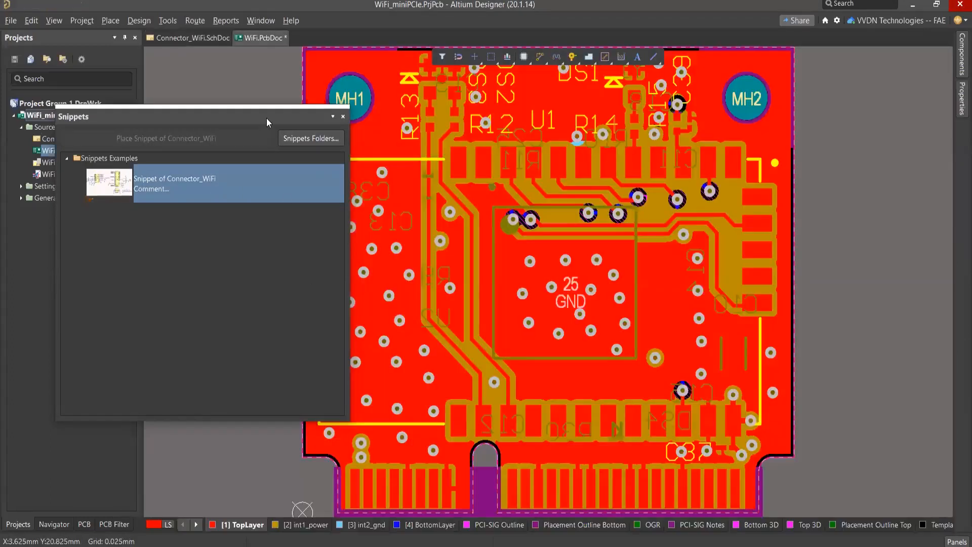
left_click_drag(266, 119, 243, 134)
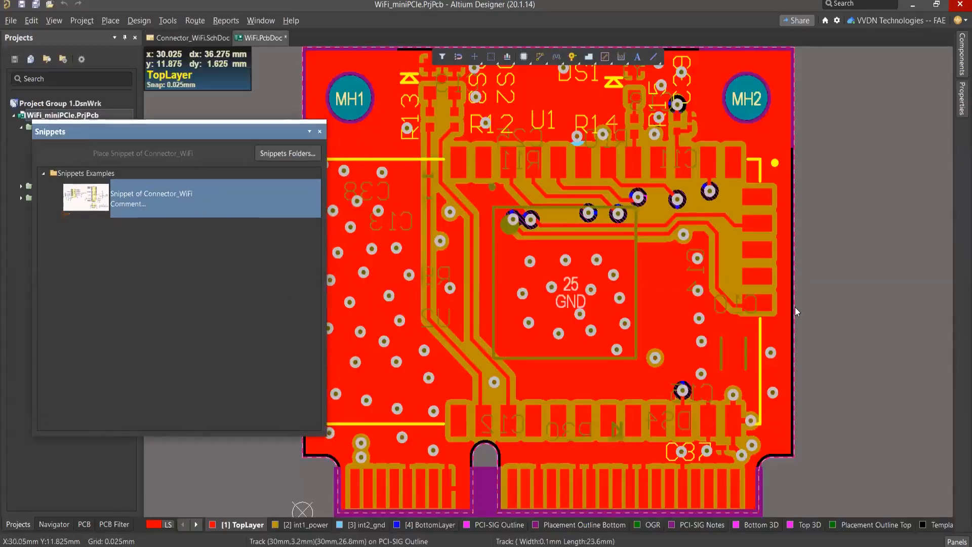
left_click(856, 198)
key("shift+s")
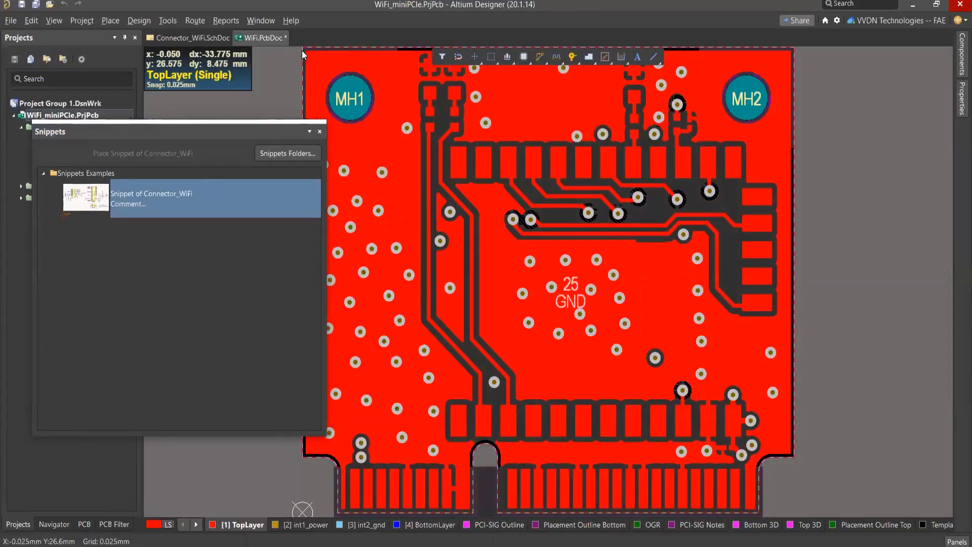
Step: Select the top-layer routing with a selection rectangle spanning the board from its upper-left to its lower-right corner
right_click_drag(838, 208, 814, 230)
scroll(853, 213, "down", 3, "ctrl")
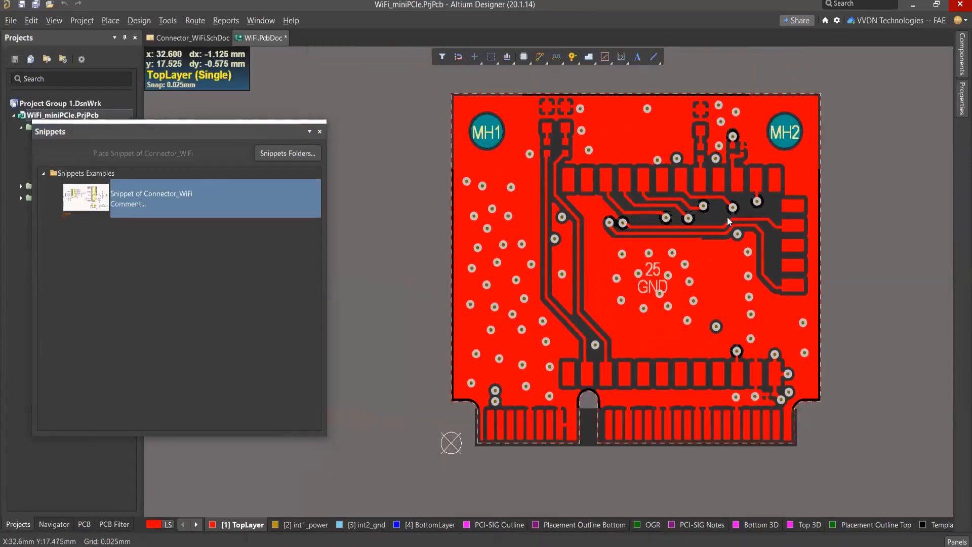
left_click(491, 163)
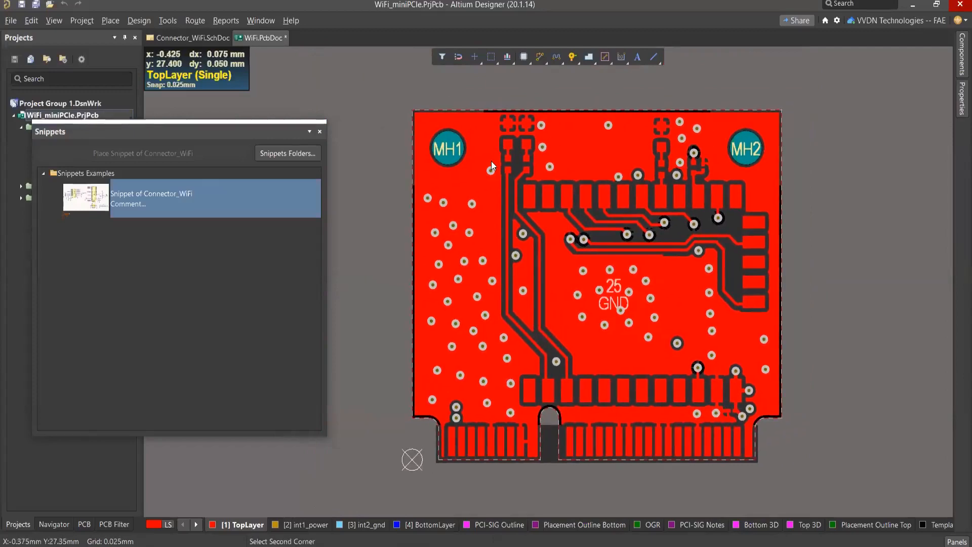
left_click(755, 453)
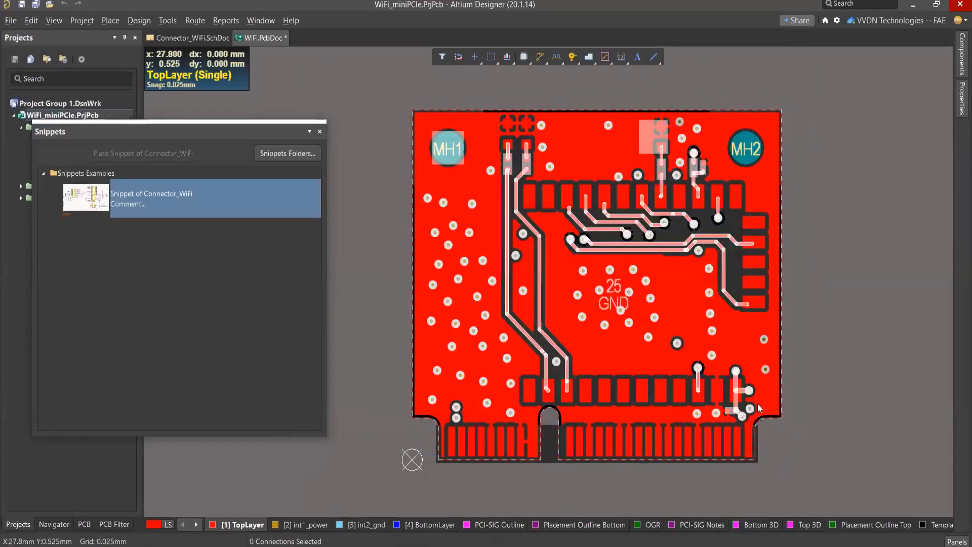
Step: Create a snippet named Snippet of WiFi from the selected PCB objects in the Snippets Examples folder
right_click(673, 294)
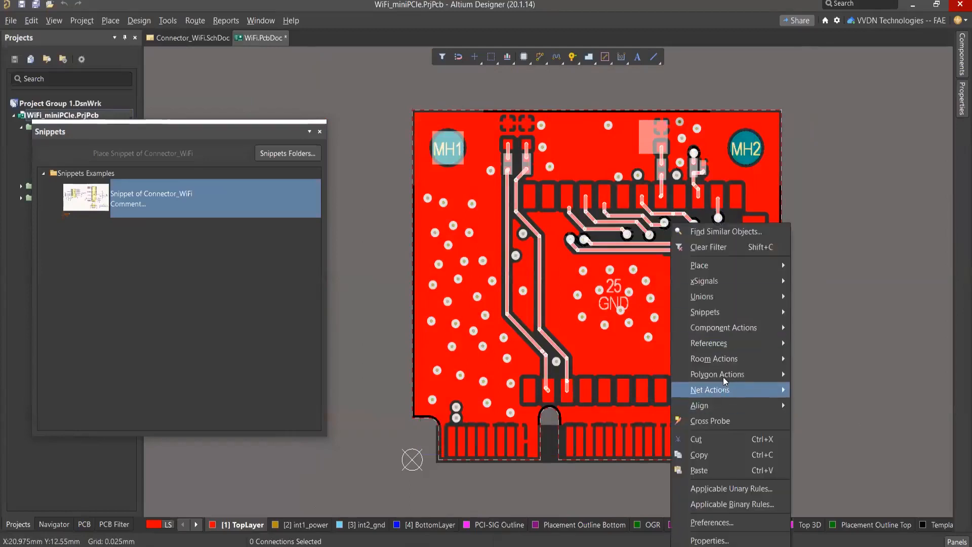
mouse_move(712, 313)
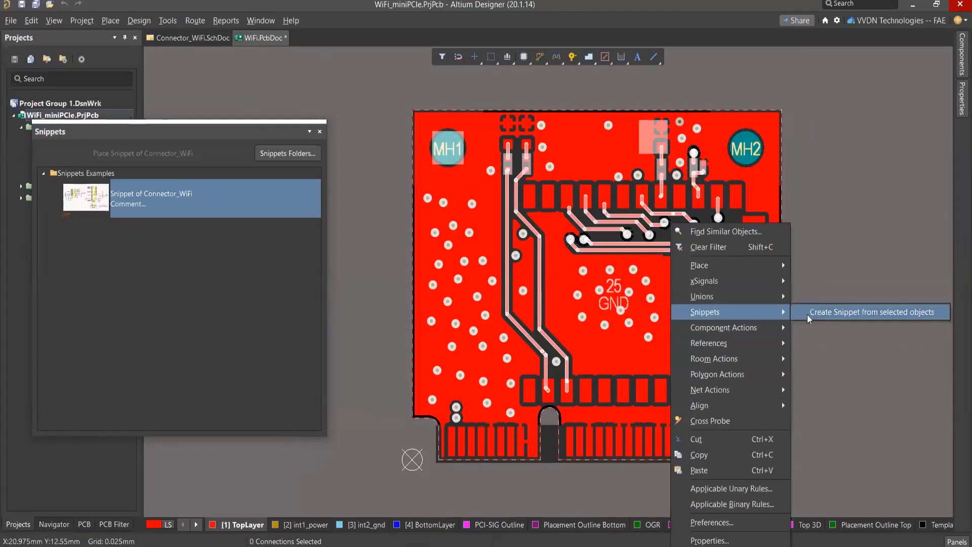
left_click(825, 313)
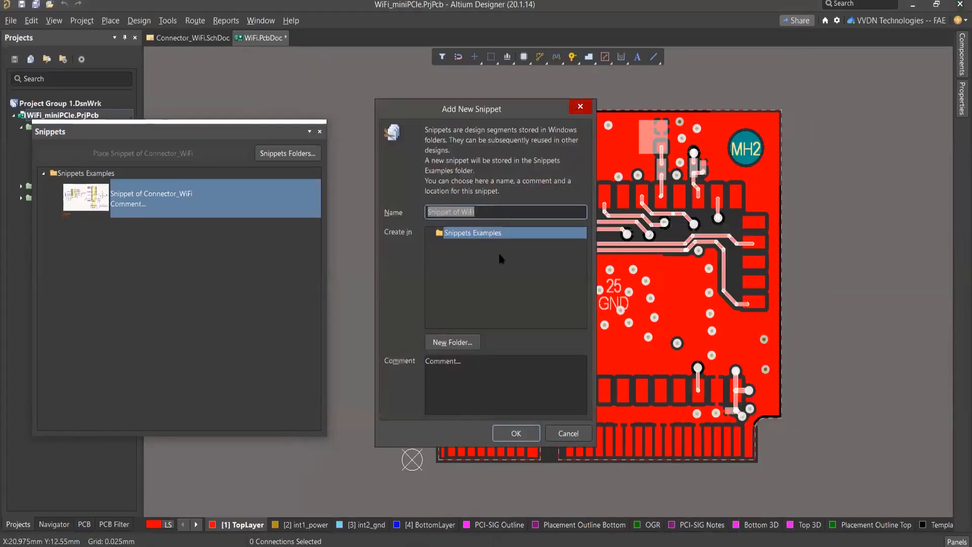
left_click(499, 232)
left_click(516, 433)
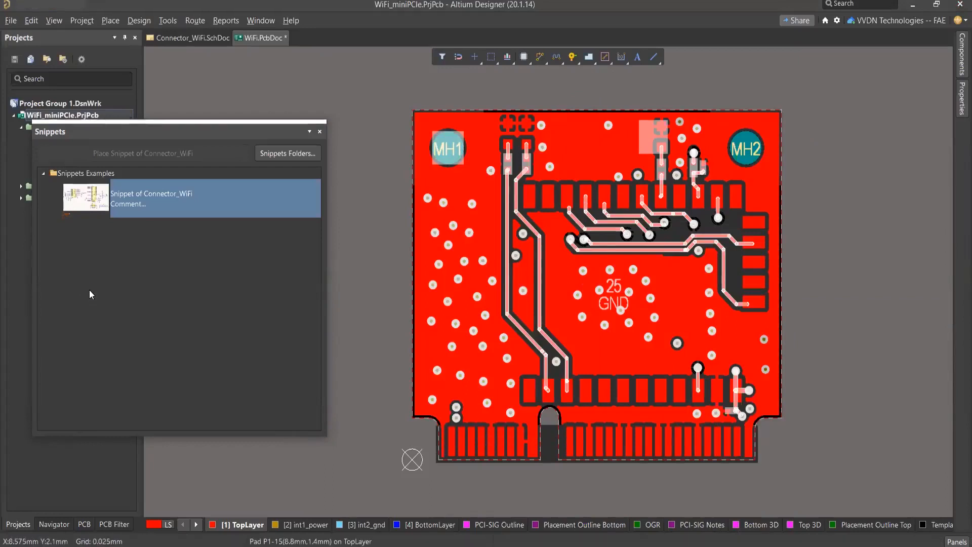
Step: Select Snippet of WiFi in the snippets list and move the Snippets panel clear of the project tree
left_click(148, 236)
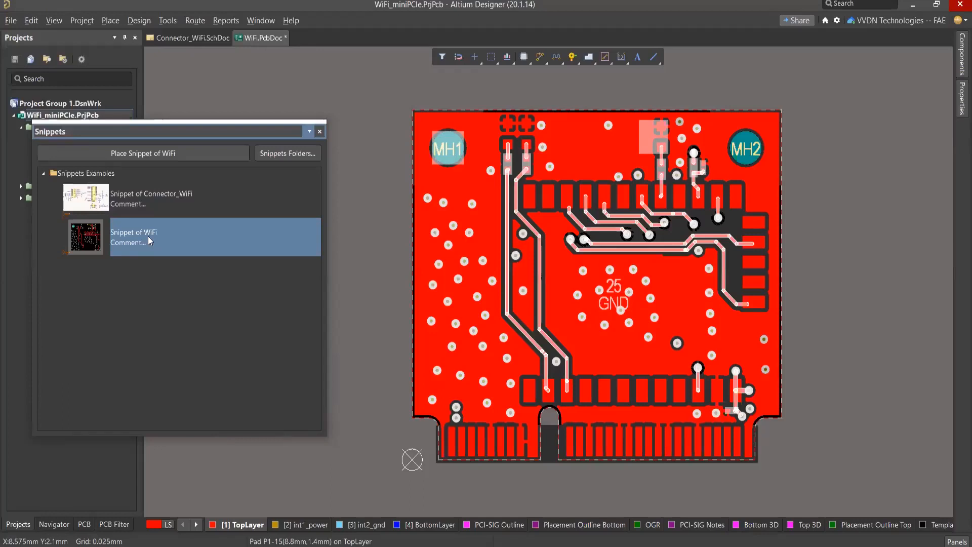
key("Up")
left_click(154, 232)
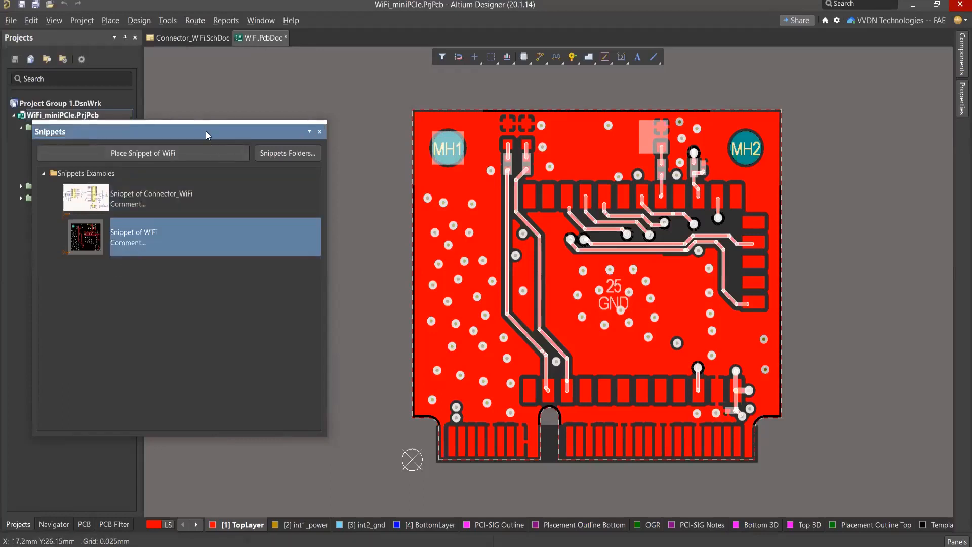
left_click_drag(206, 130, 384, 167)
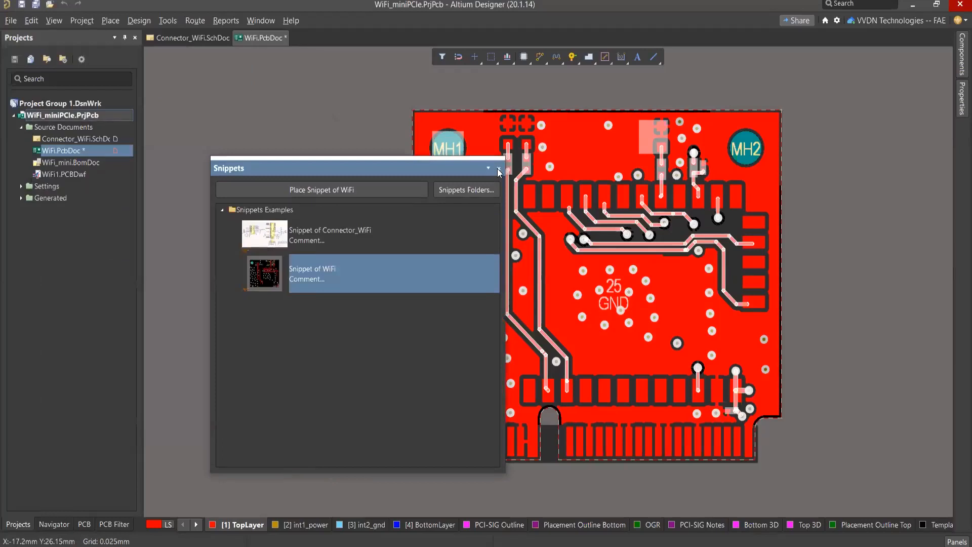
Step: Close the Snippets panel and create a local PCB project named PCB_Project_5 with the default PCB project type
left_click(499, 169)
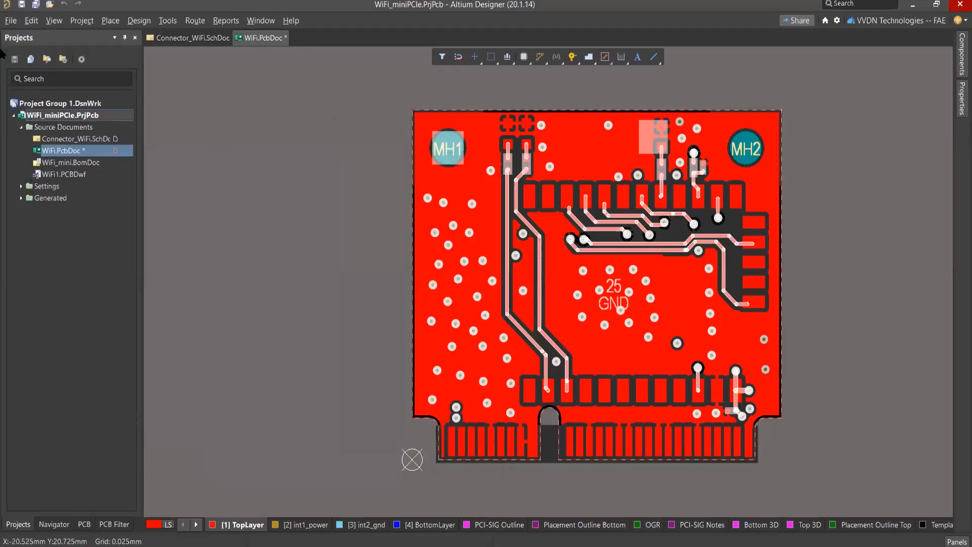
left_click(11, 21)
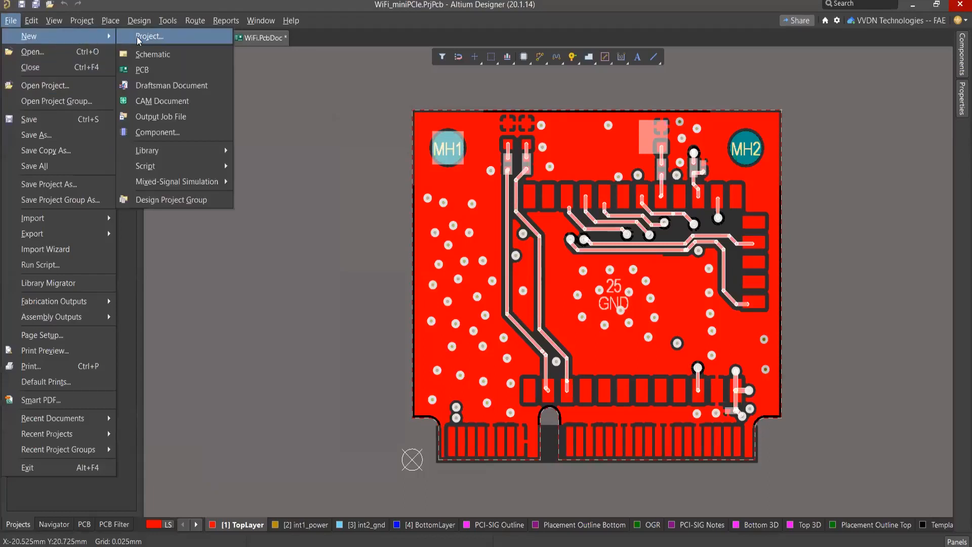
left_click(138, 38)
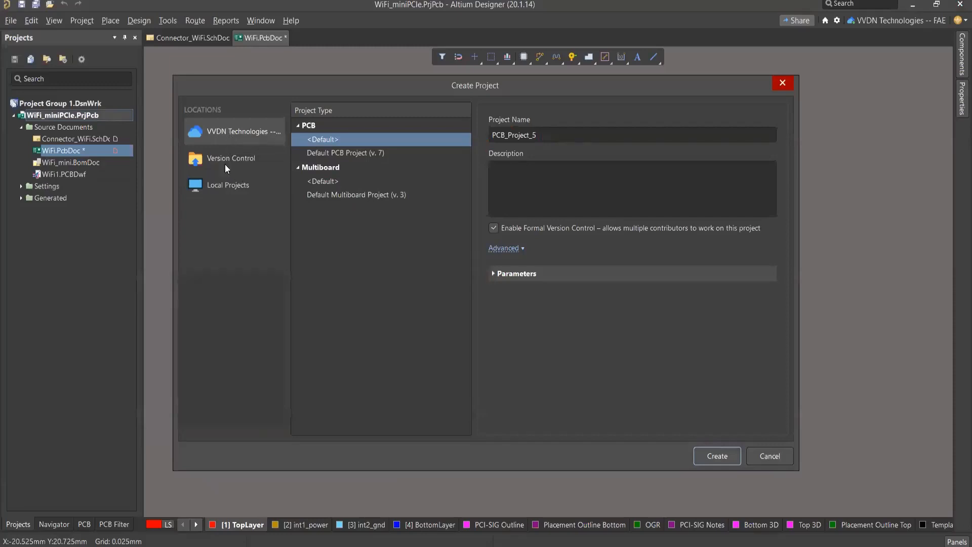
left_click(226, 188)
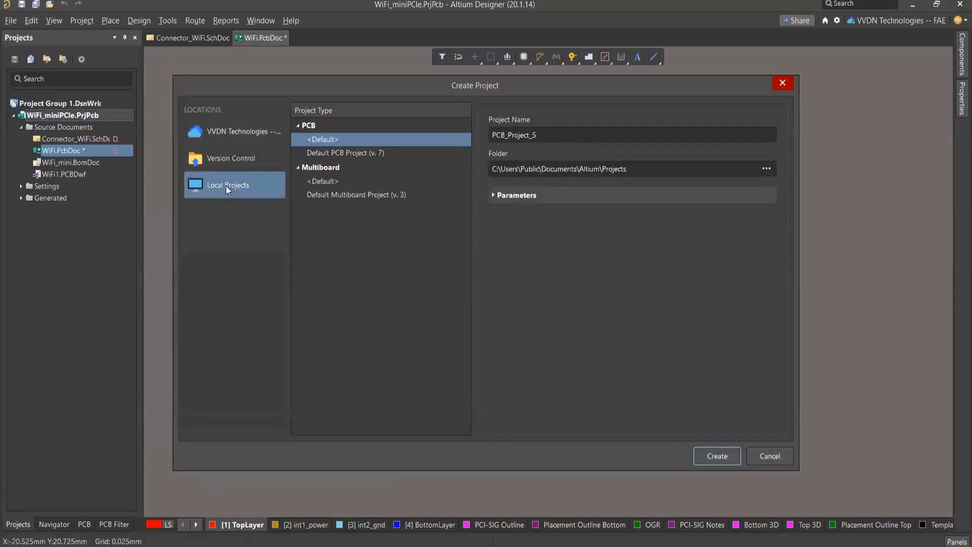
left_click(498, 197)
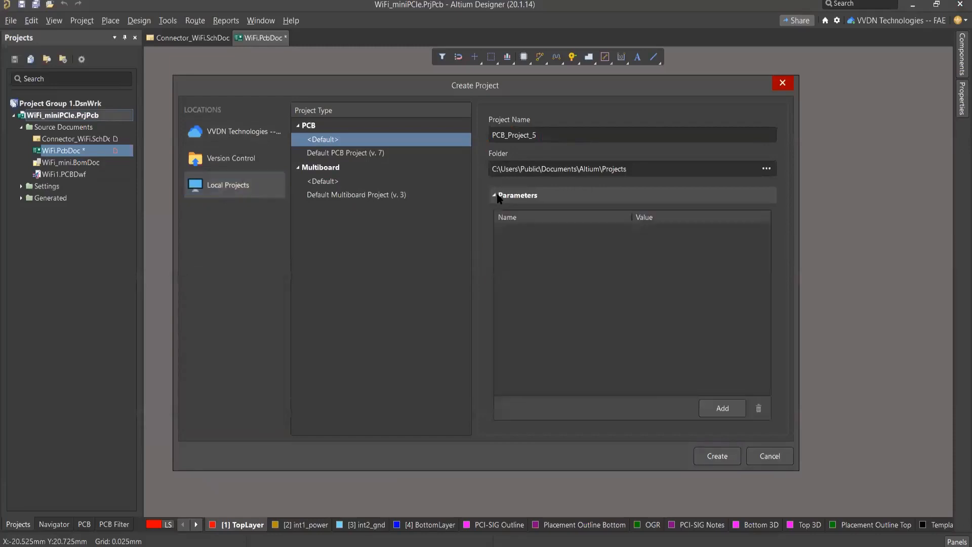
left_click(494, 195)
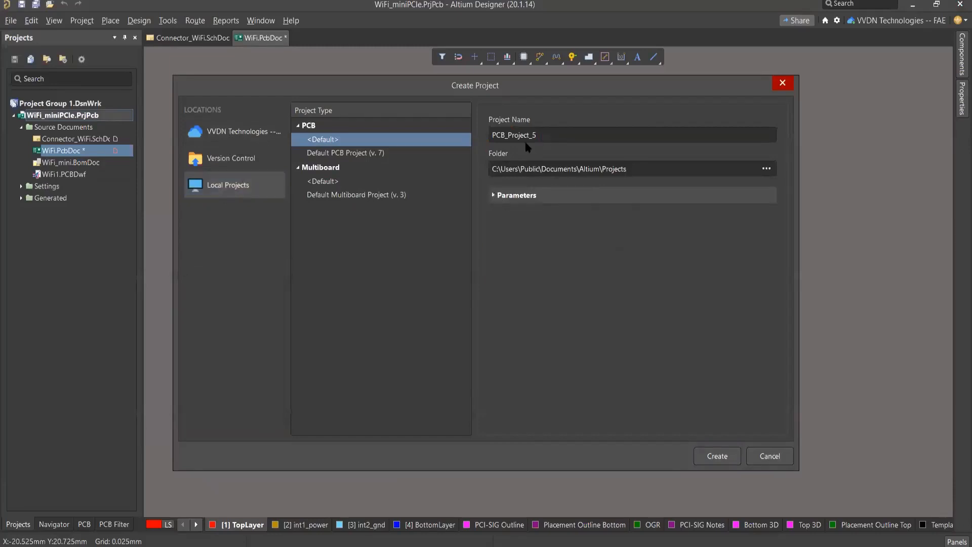
left_click(725, 452)
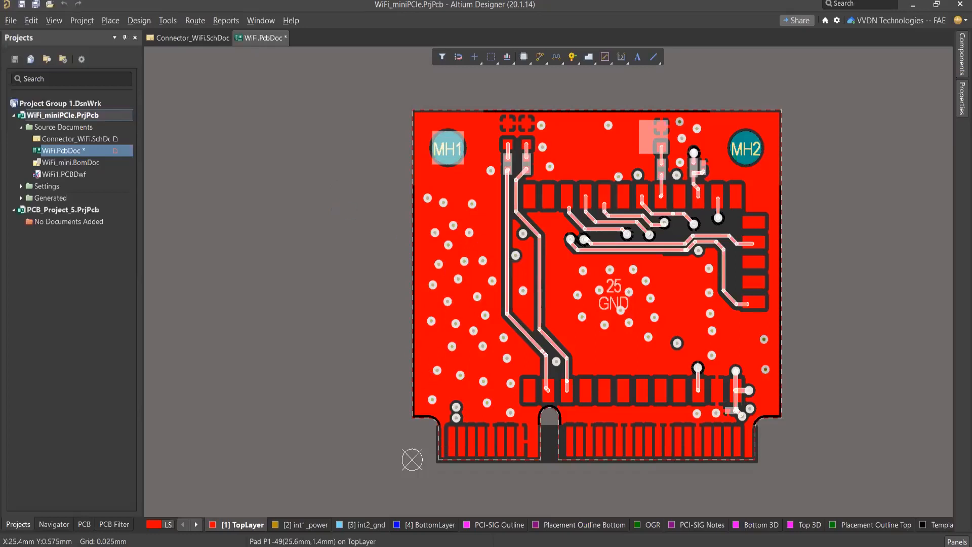
Step: Add a new schematic document to PCB_Project_5
right_click(70, 210)
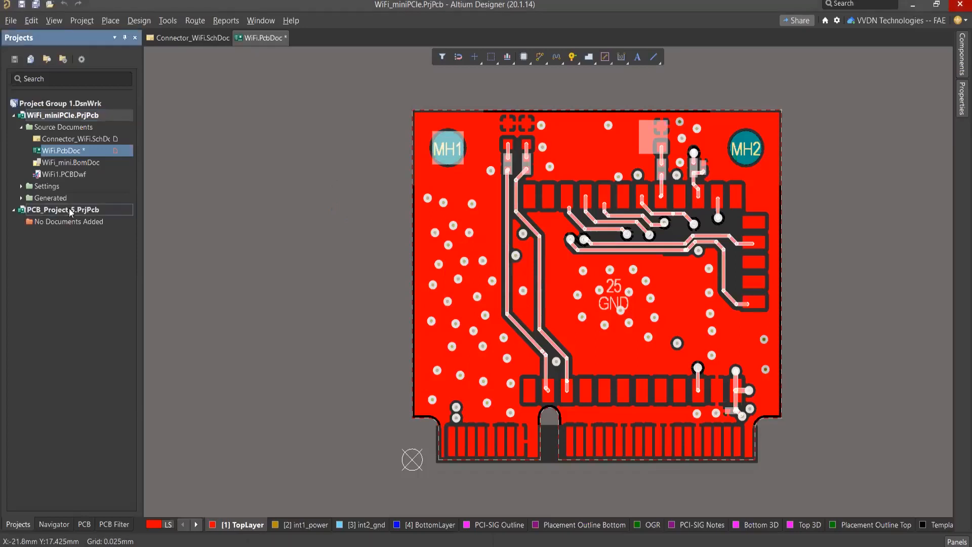
mouse_move(237, 255)
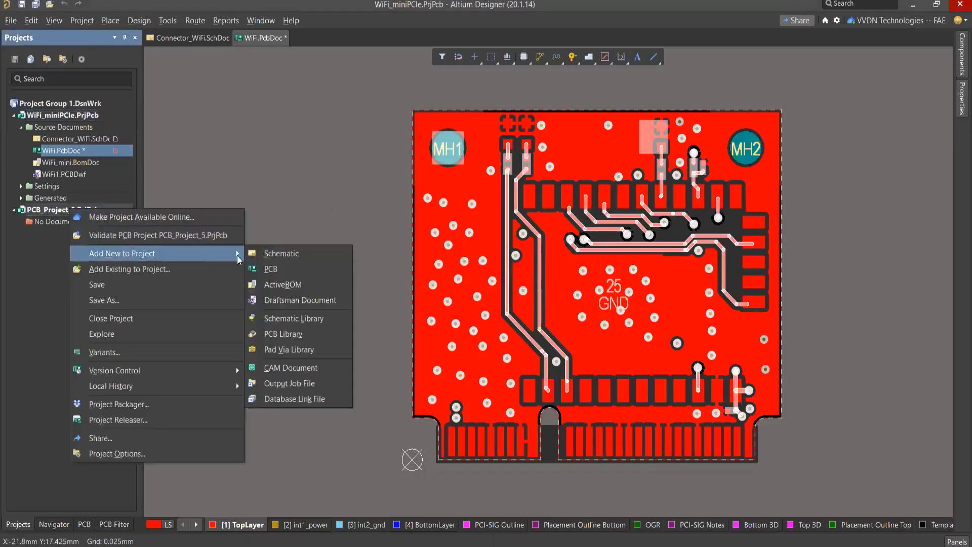
left_click(268, 255)
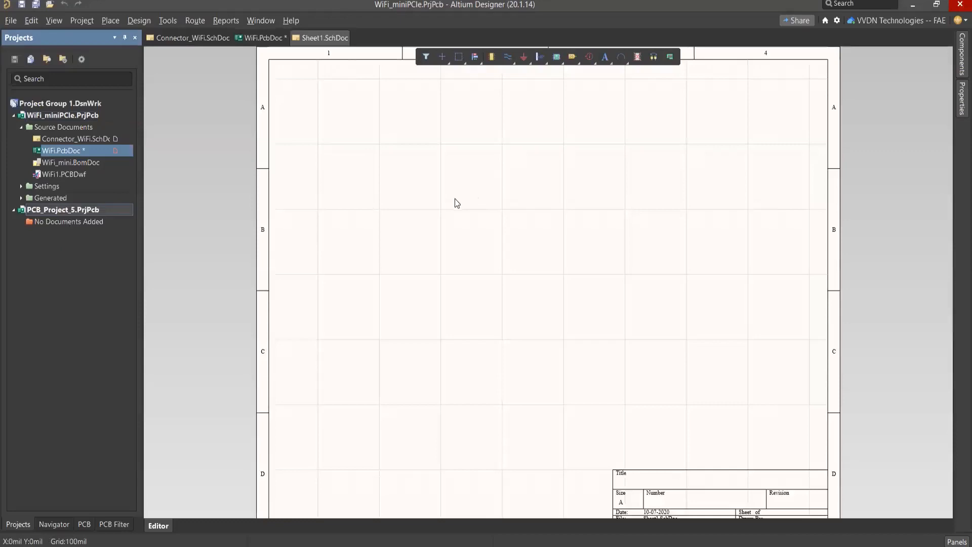
scroll(483, 224, "down", 1, "ctrl")
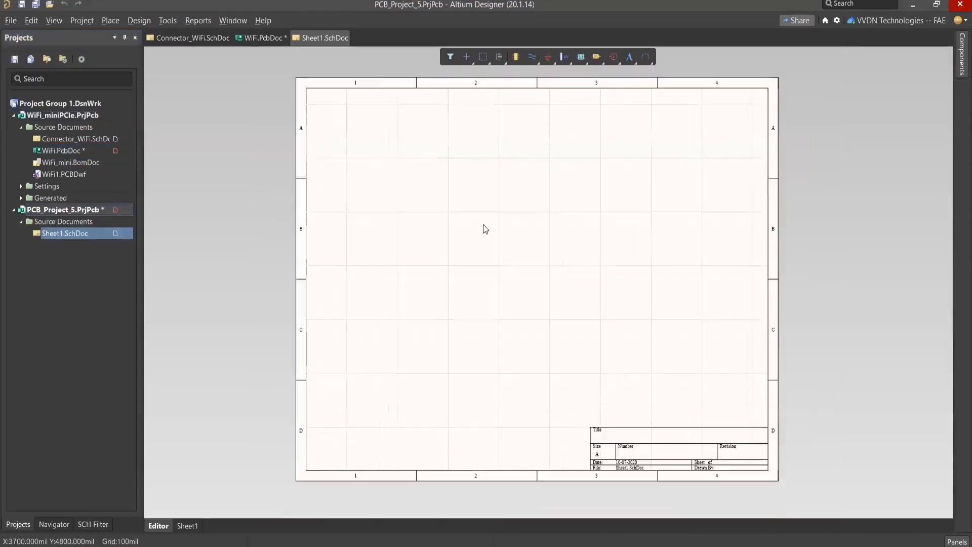
Step: Place Snippet of Connector_WiFi from the Snippets Examples folder on Sheet1.SchDoc, and close the Snippets panel
left_click(952, 542)
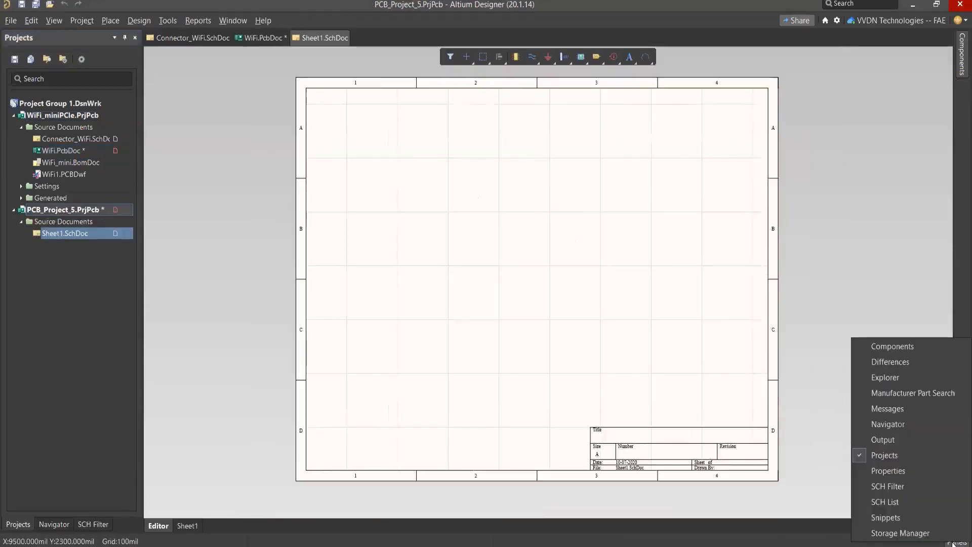
left_click(902, 521)
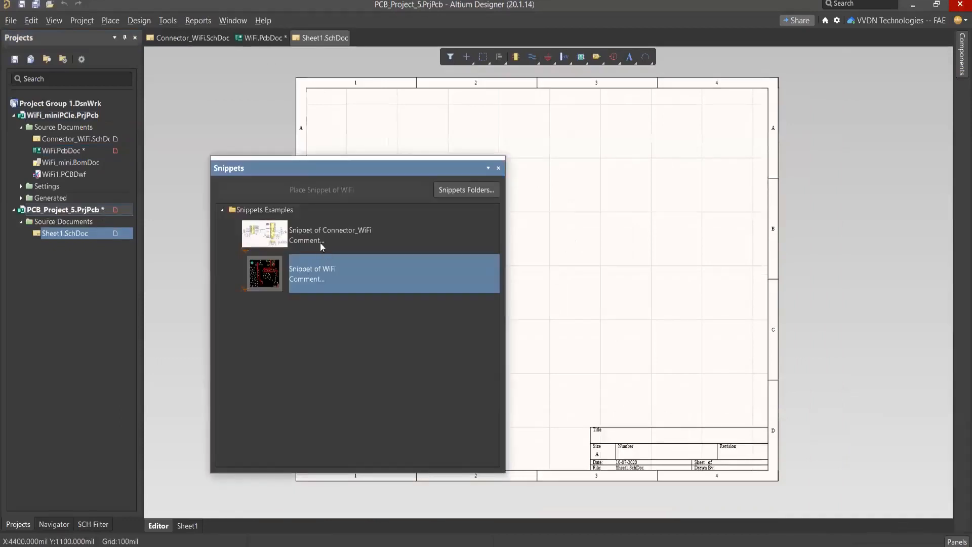
left_click(321, 241)
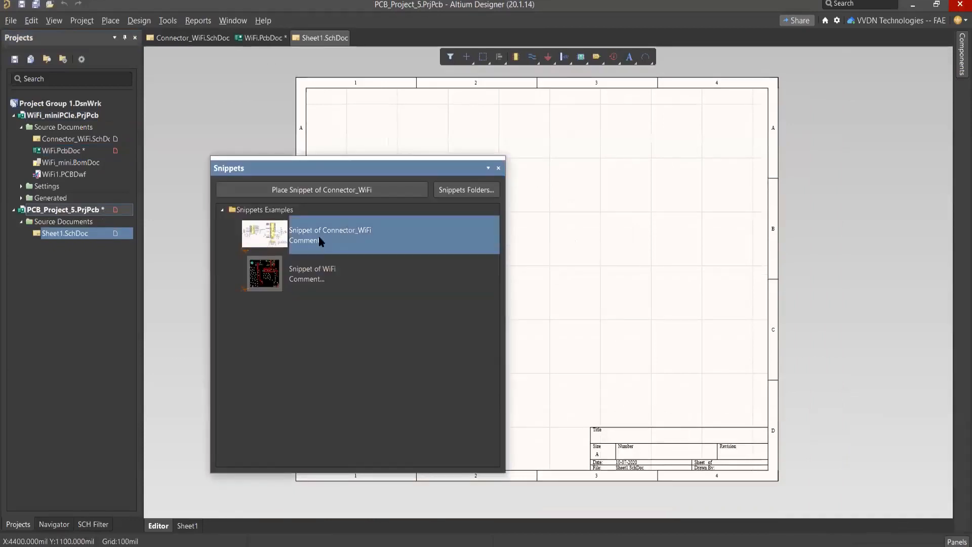
left_click(335, 276)
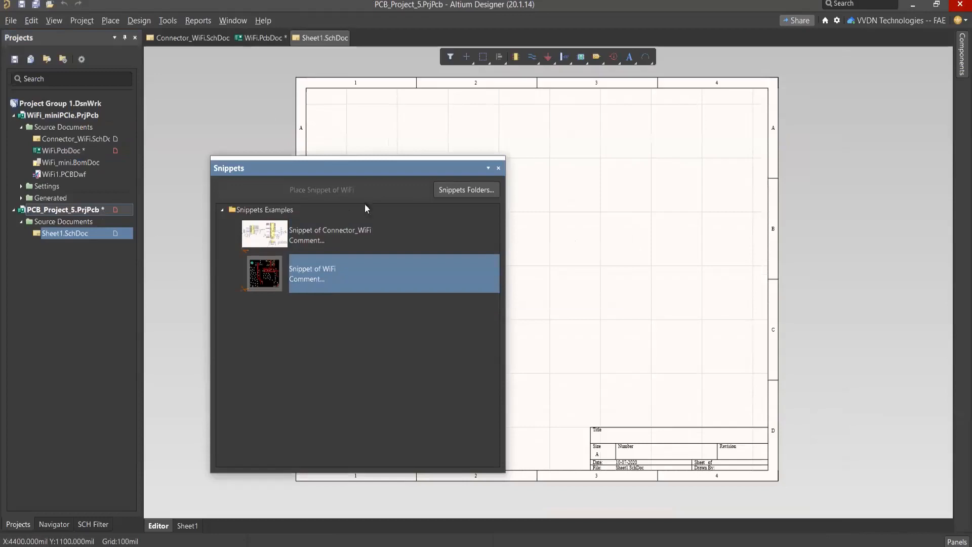
left_click(381, 235)
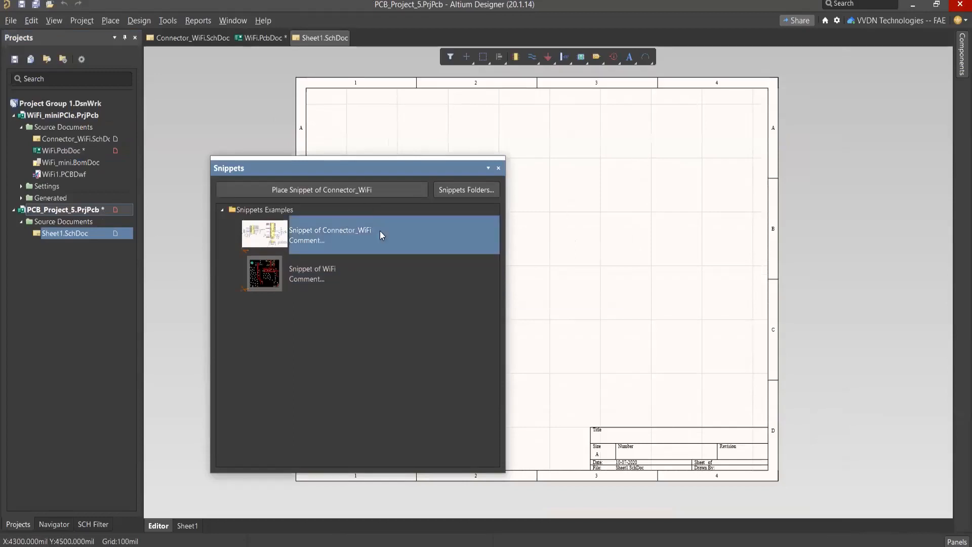
left_click(309, 189)
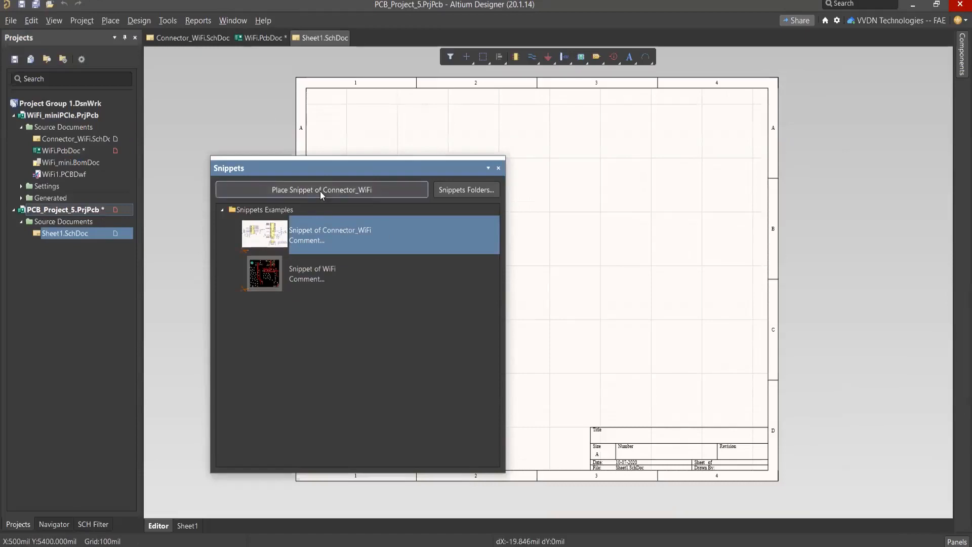
scroll(425, 205, "down", 2, "ctrl")
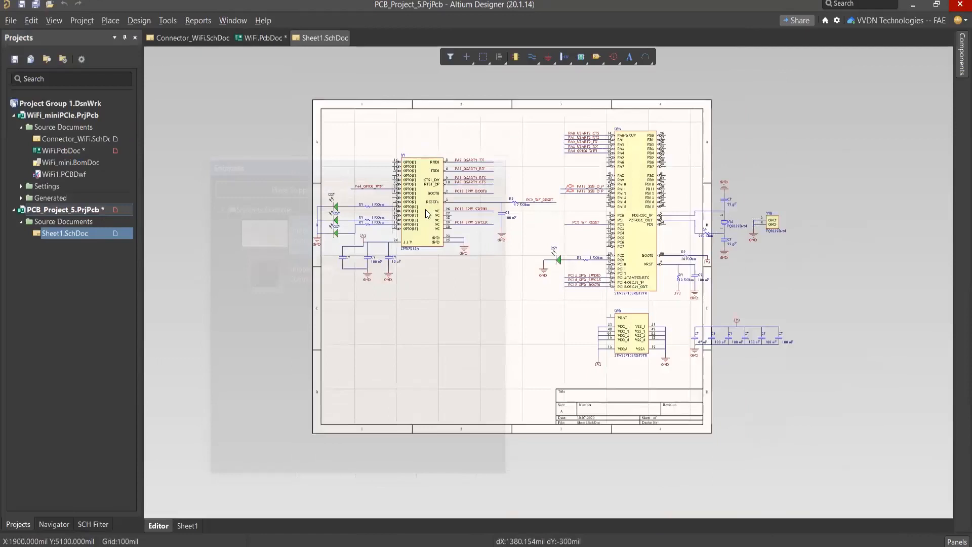
left_click(426, 208)
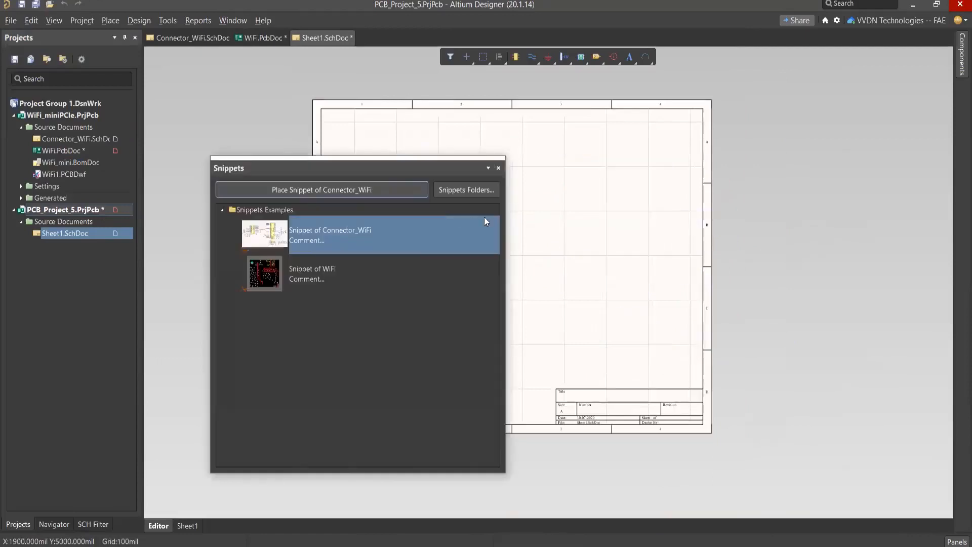
left_click(498, 168)
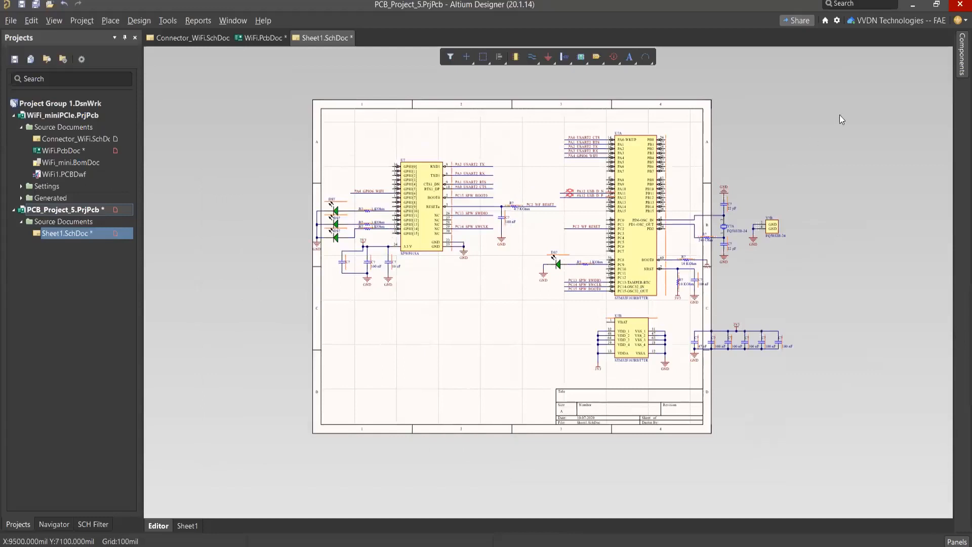
Step: Set the standard sheet size of Sheet1.SchDoc to A4 in the document properties
left_click(957, 541)
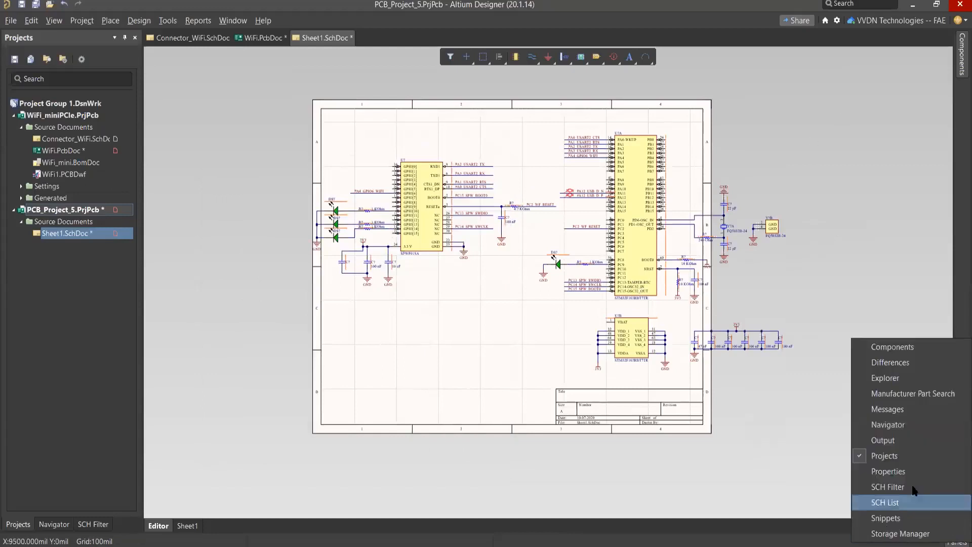
left_click(891, 471)
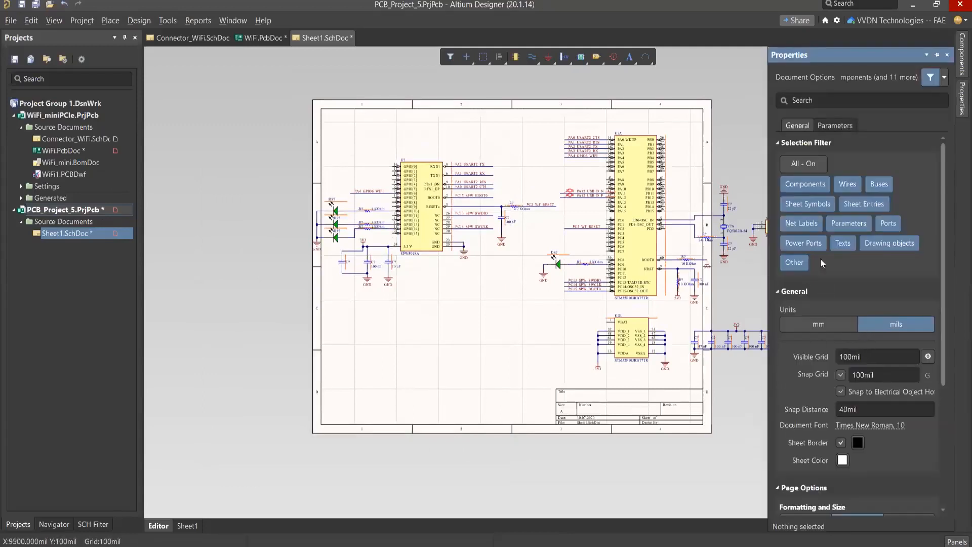
scroll(854, 317, "down", 5)
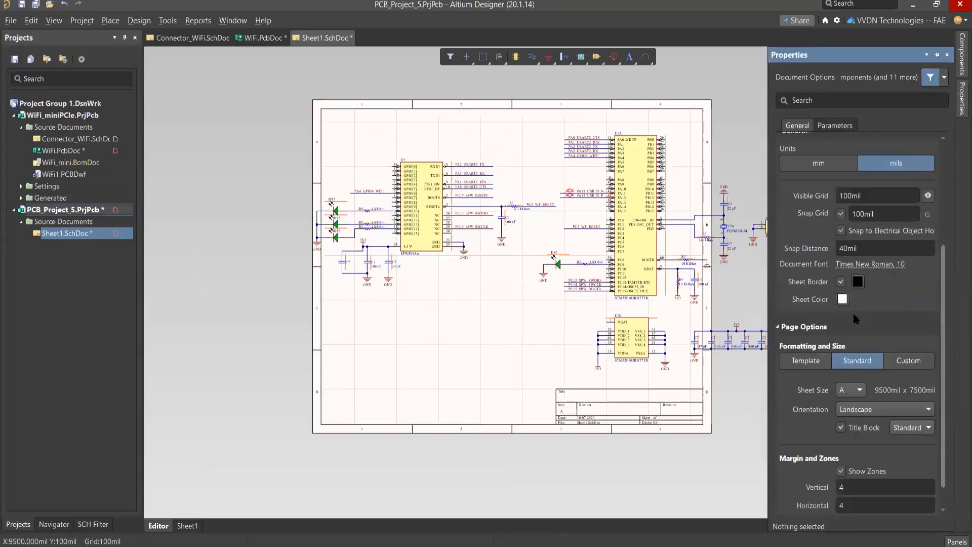
left_click(861, 388)
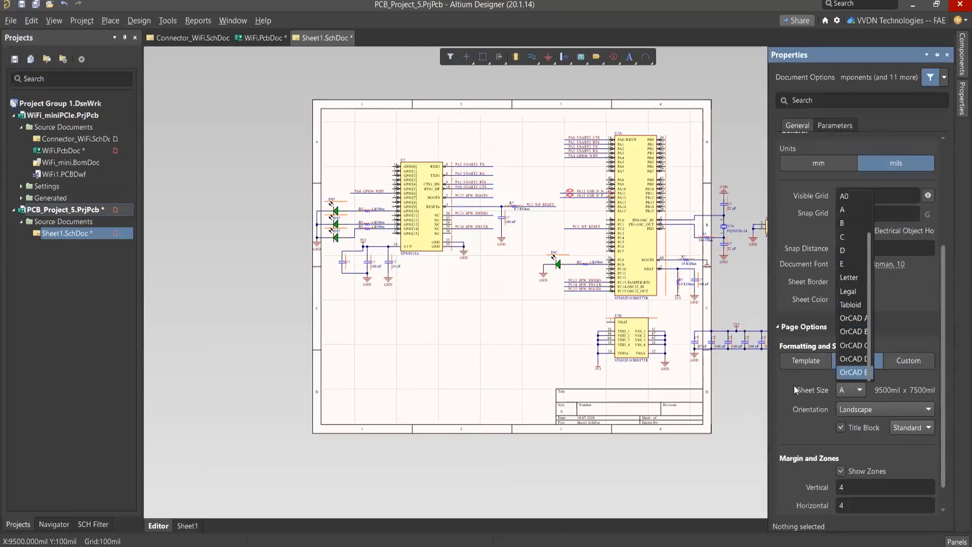
scroll(848, 302, "up", 2)
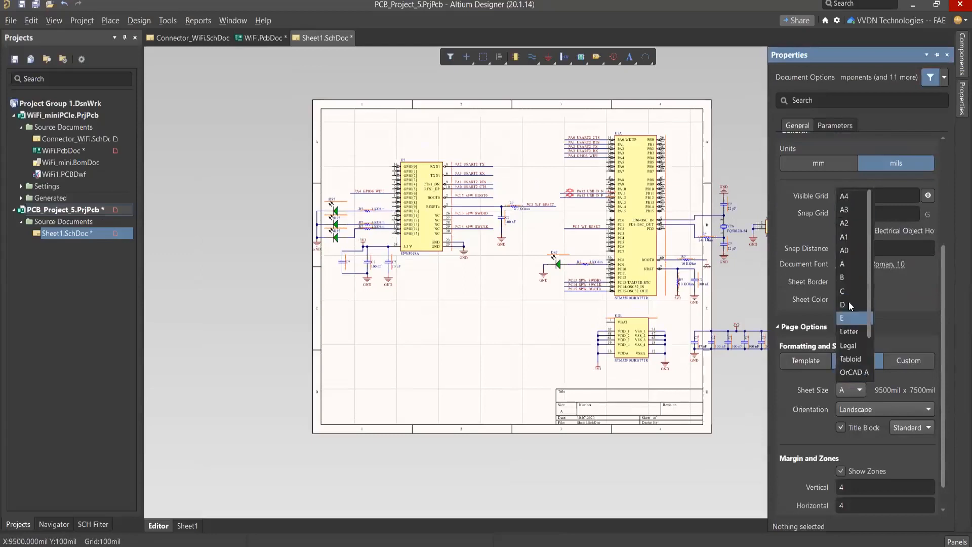
left_click(847, 197)
right_click_drag(502, 305, 397, 281)
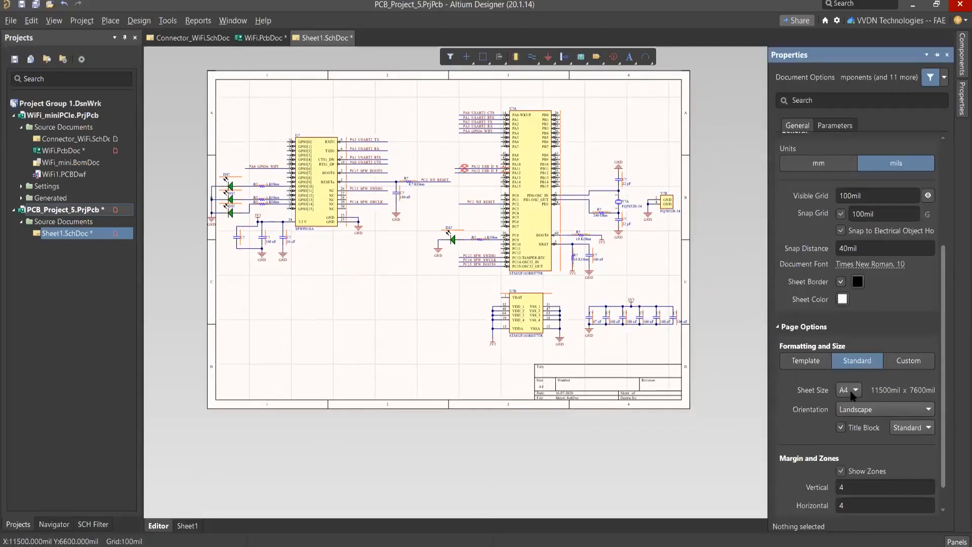
Step: Enlarge the sheet of Sheet1.SchDoc to standard size A3 so the whole placed circuit lies inside the border
left_click(844, 388)
left_click(849, 211)
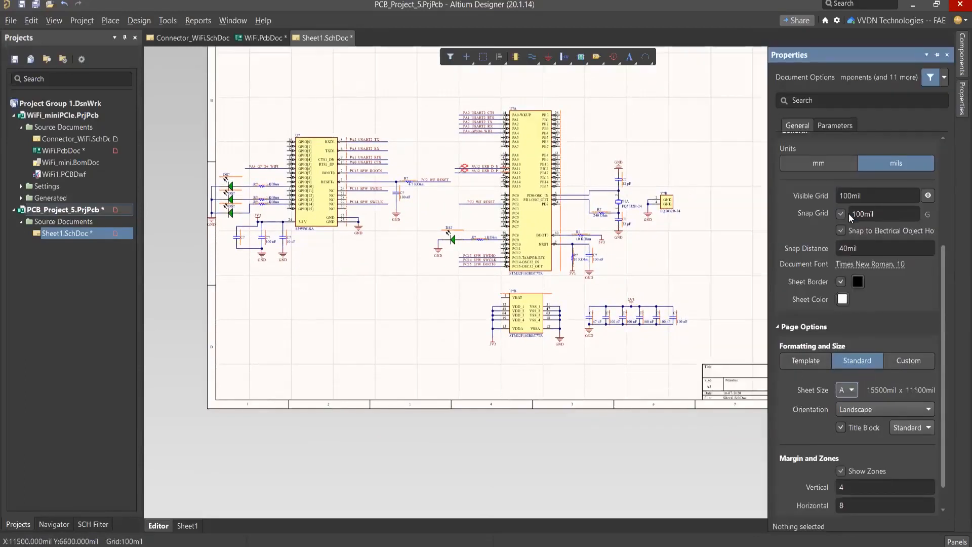
right_click_drag(660, 313, 640, 342)
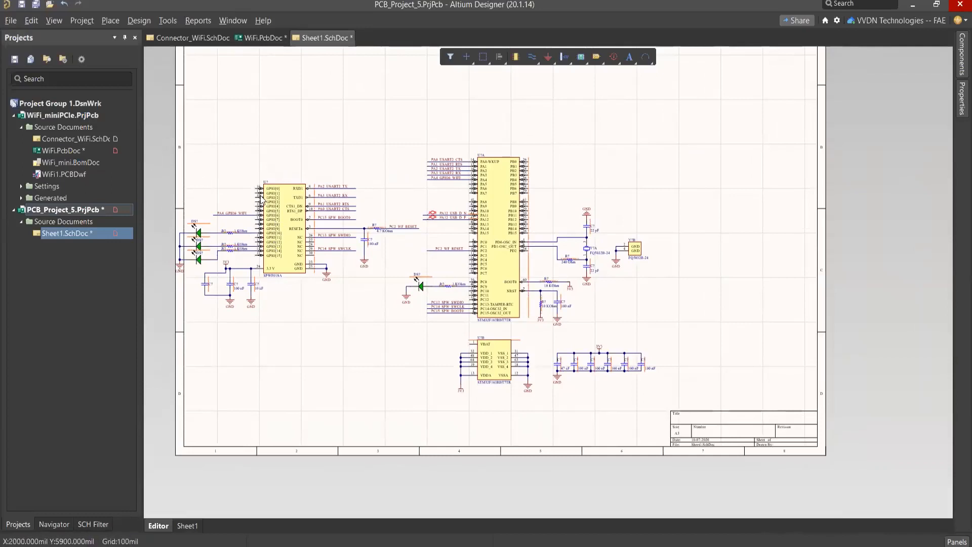
right_click_drag(325, 131, 316, 189)
scroll(323, 163, "down", 1, "ctrl")
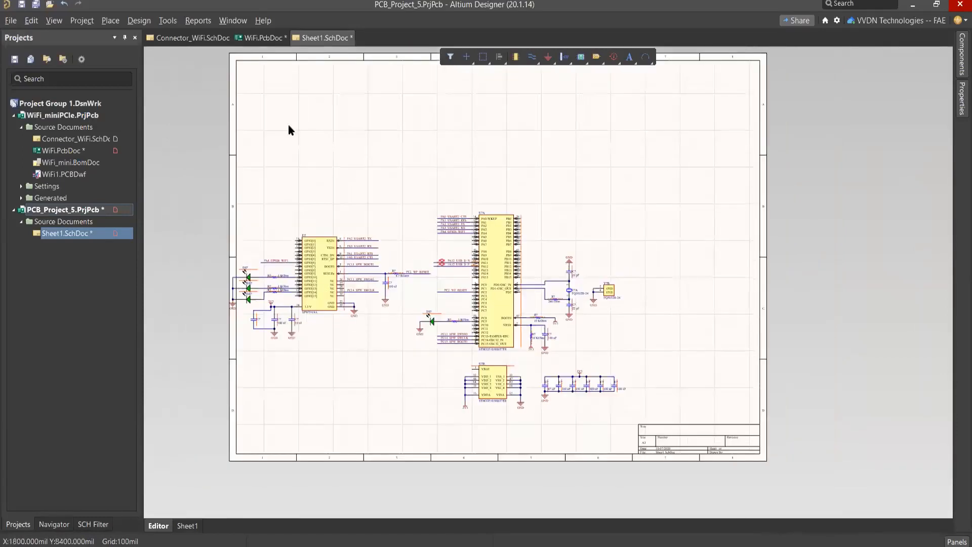
Step: Add a new PCB document to PCB_Project_5
right_click(62, 211)
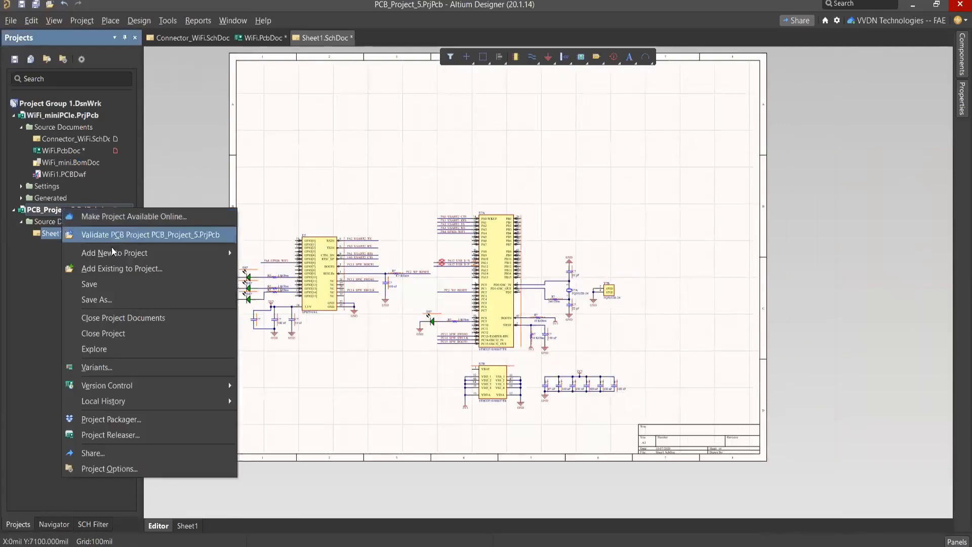
mouse_move(173, 252)
left_click(268, 265)
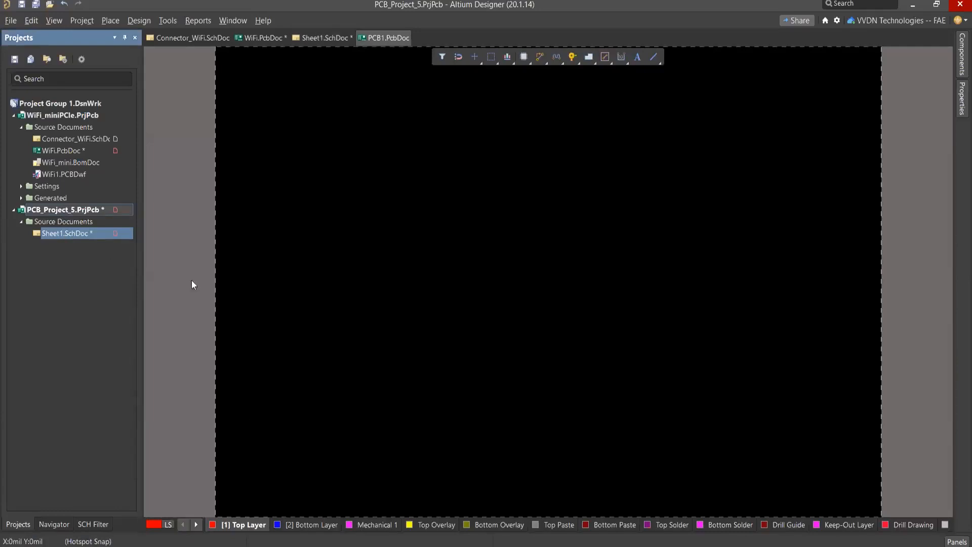
Step: Open the Snippets panel for PCB1.PcbDoc
left_click(957, 542)
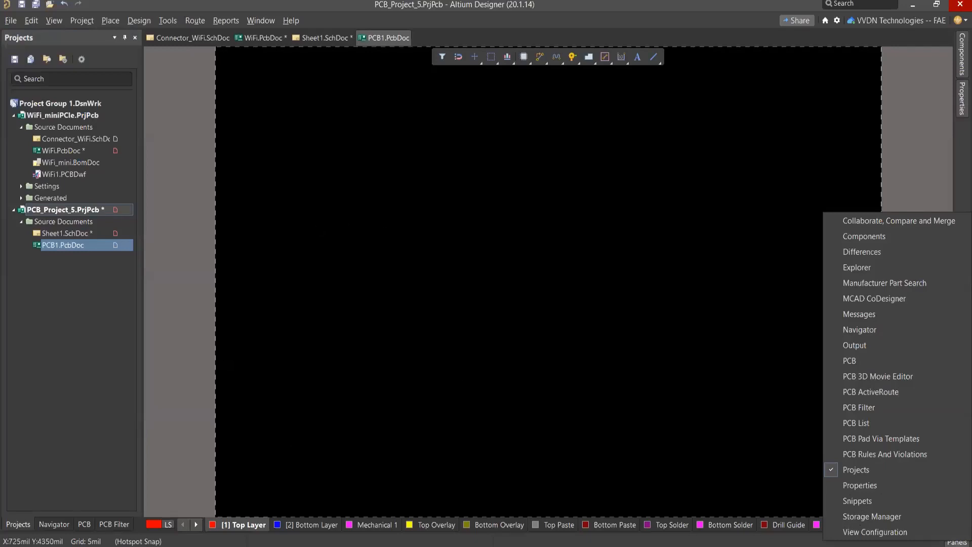
left_click(466, 544)
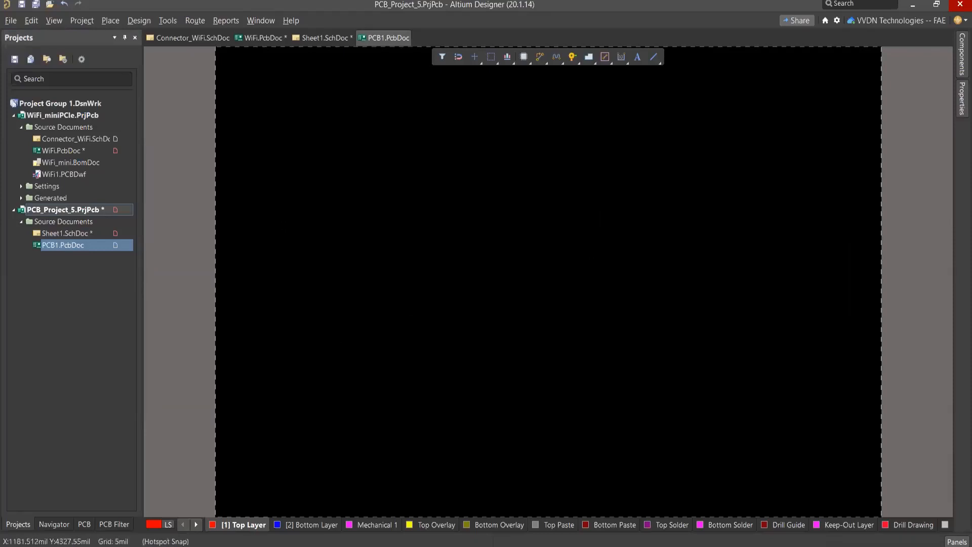
left_click(957, 542)
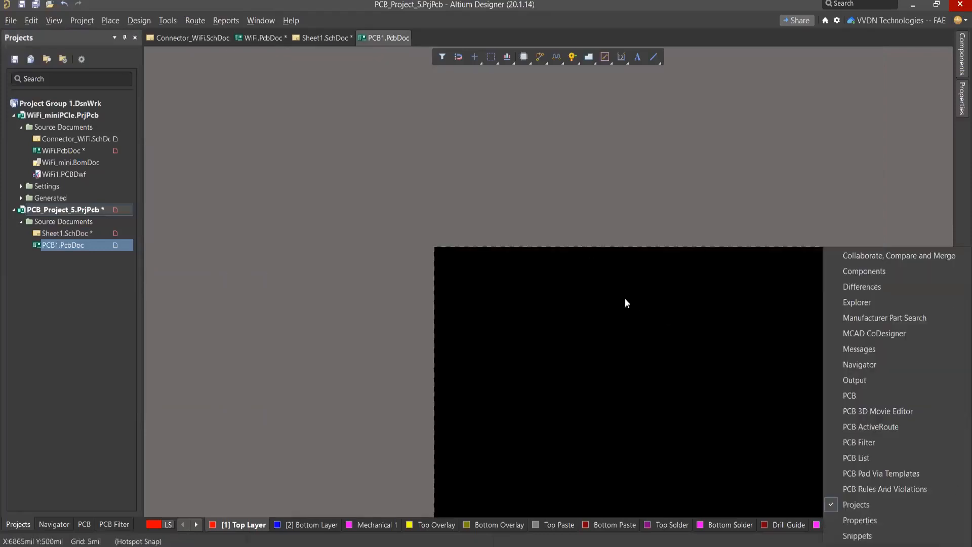
left_click(566, 276)
mouse_move(590, 295)
right_mouse_down()
mouse_move(525, 187)
mouse_move(427, 218)
right_mouse_up()
left_click(956, 541)
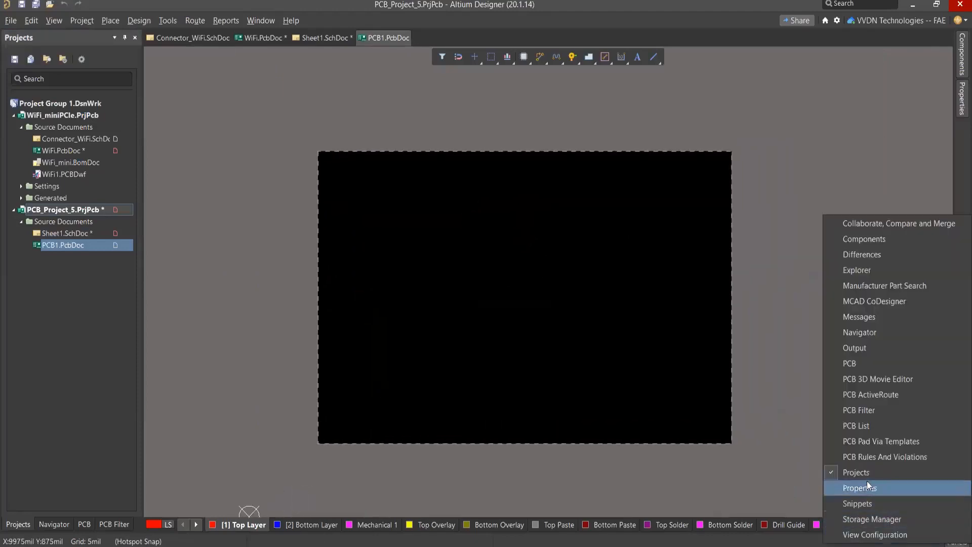
left_click(865, 505)
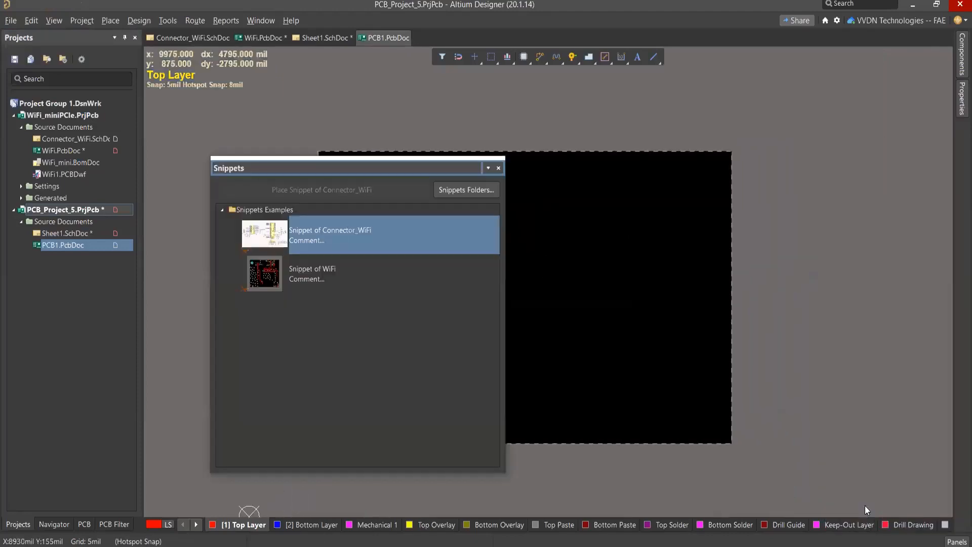
Step: Place Snippet of WiFi from the Snippets Examples folder near the upper-right corner of the PCB1.PcbDoc board, and close the Snippets panel
left_click(337, 277)
left_click(328, 190)
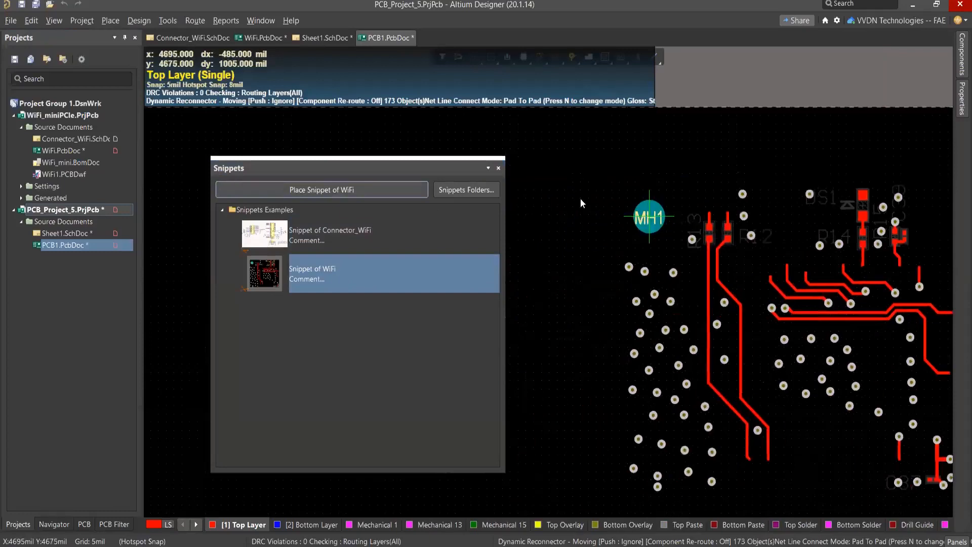
scroll(636, 209, "down", 2, "ctrl")
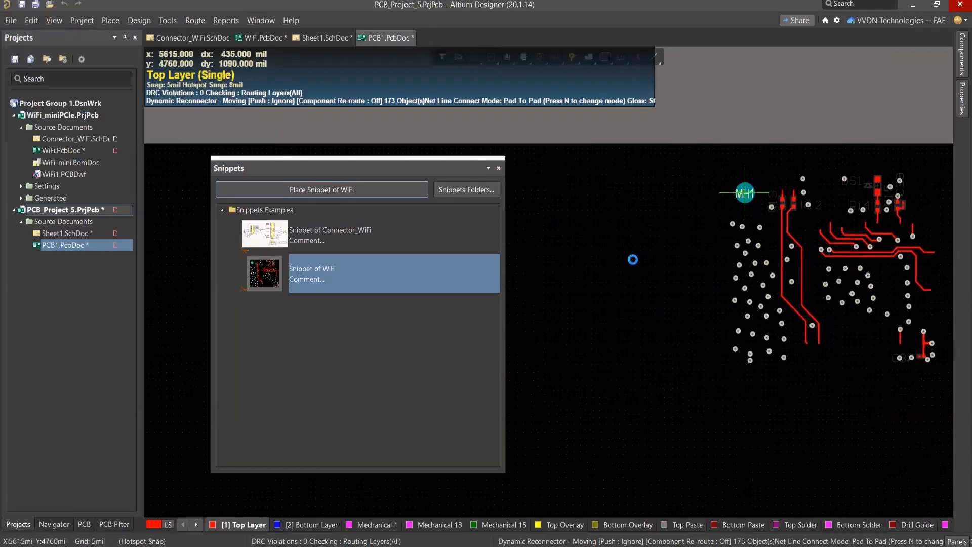
left_click(633, 259)
right_click_drag(578, 258, 540, 244)
scroll(540, 244, "down", 2, "ctrl")
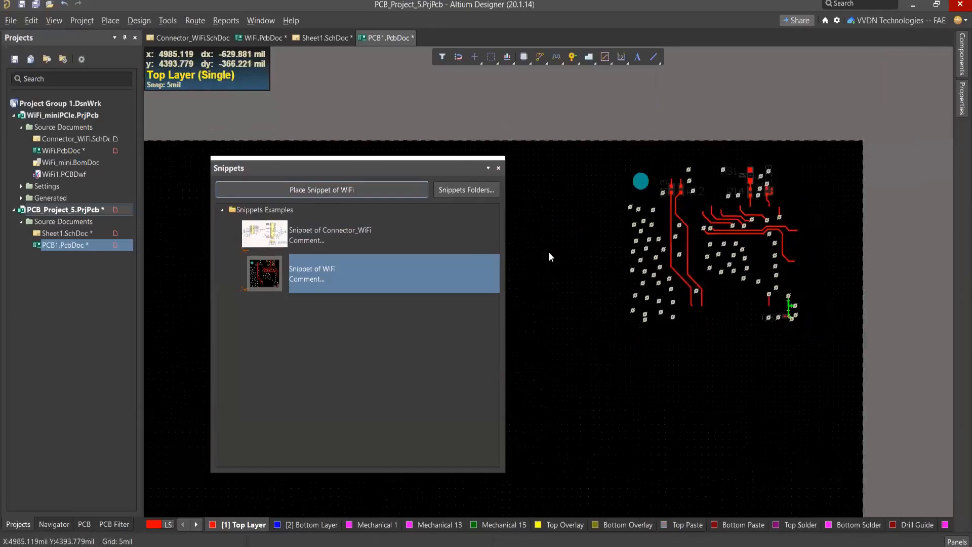
scroll(557, 218, "up", 1, "ctrl")
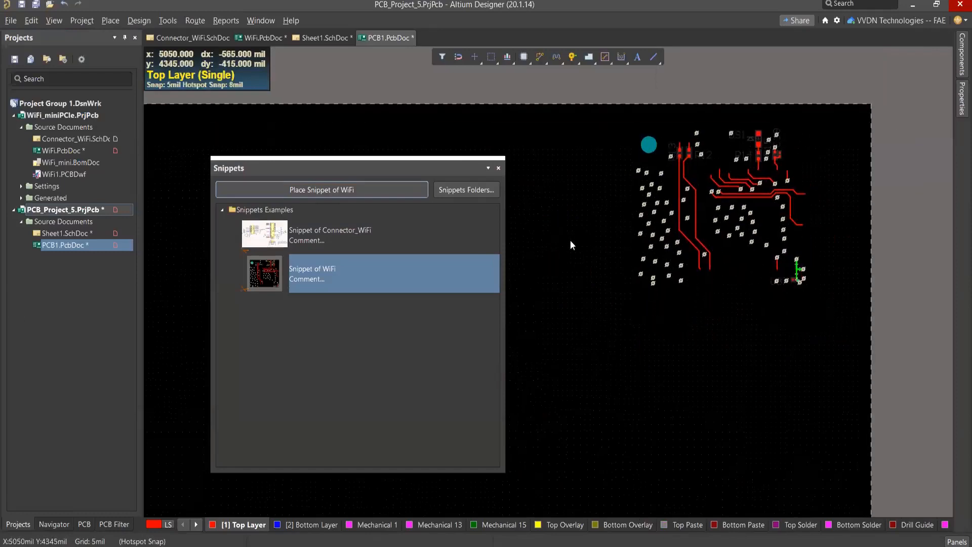
left_click(499, 168)
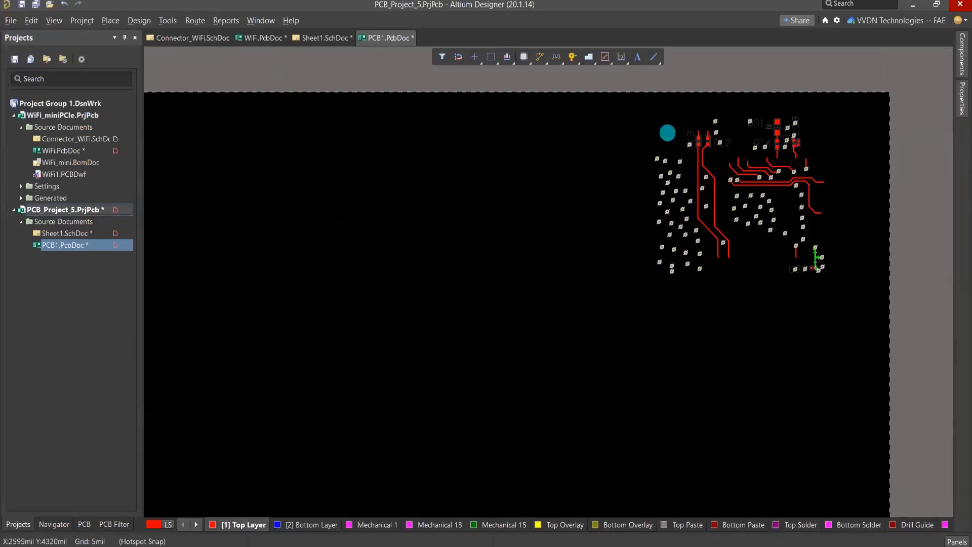
Step: Switch to the Connector_WiFi.SchDoc schematic of the WiFi_miniPCIe project
left_click(76, 139)
right_click_drag(486, 157, 494, 180)
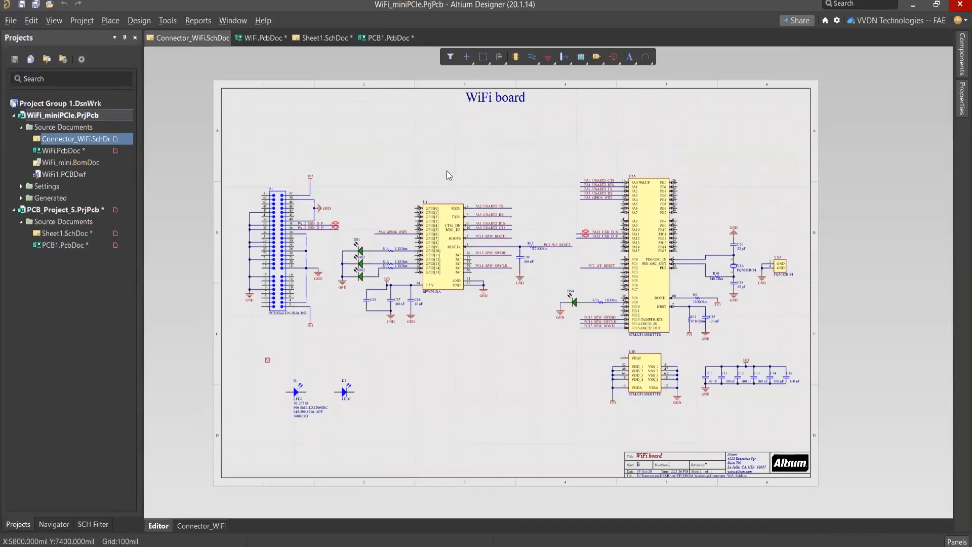
left_click(109, 21)
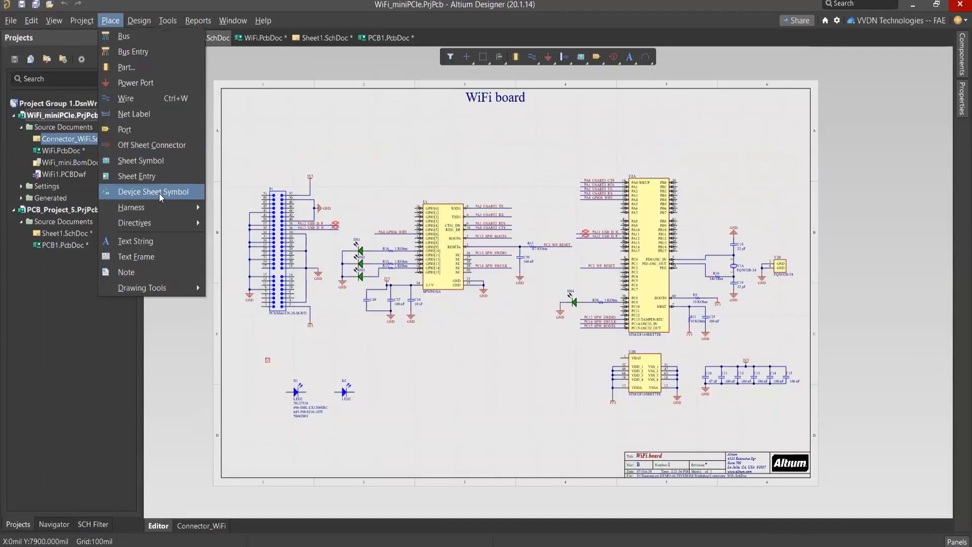
left_click(293, 142)
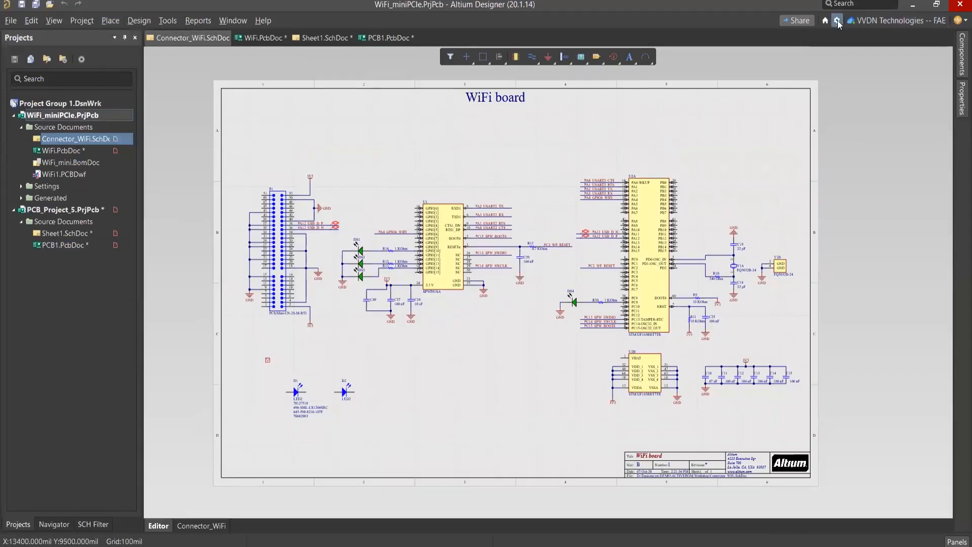
Step: Remove the AD20 Examples folder from the device sheet folders in the Data Management preferences
left_click(168, 20)
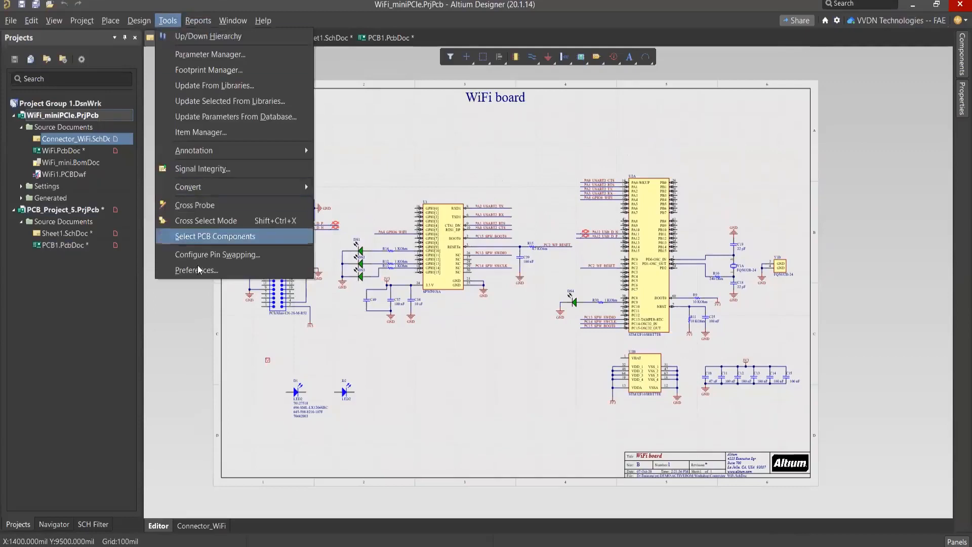
left_click(199, 270)
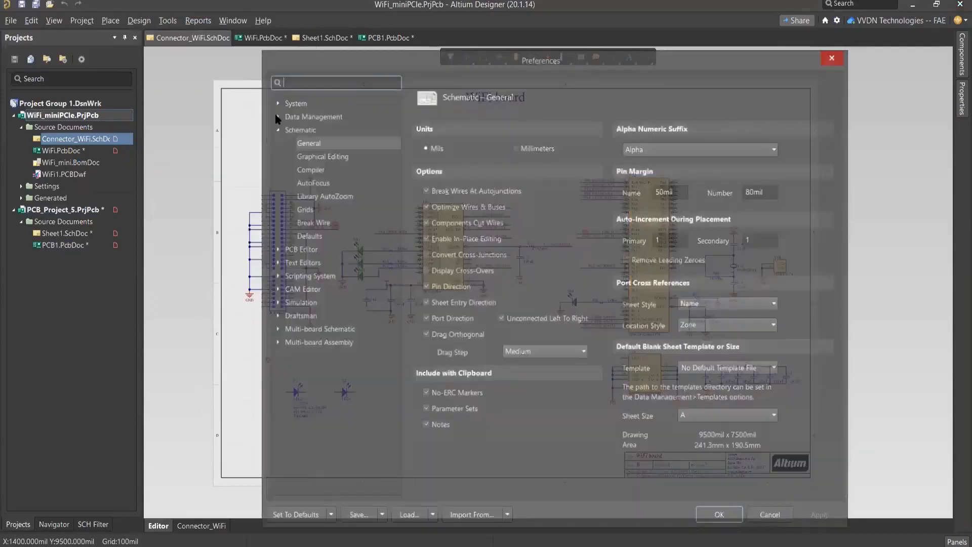
left_click(276, 116)
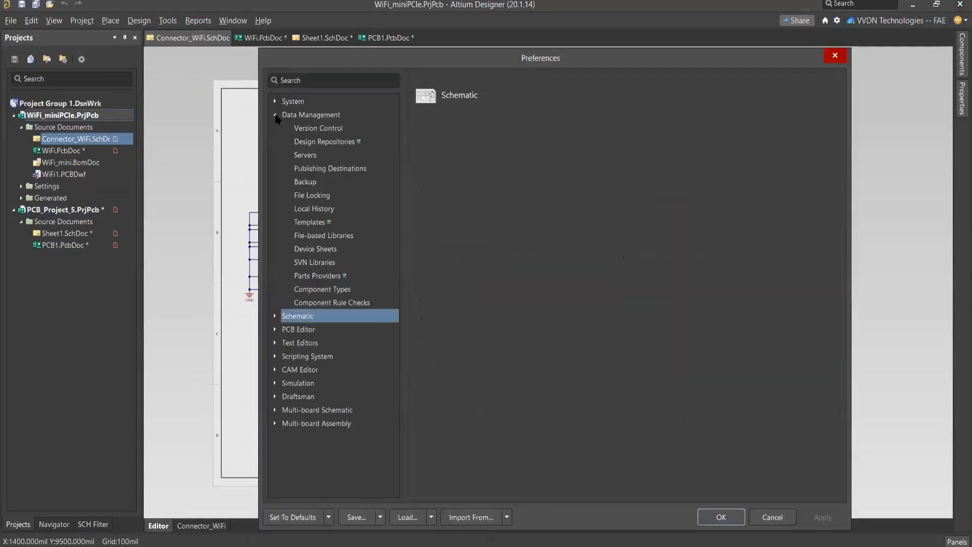
left_click(314, 250)
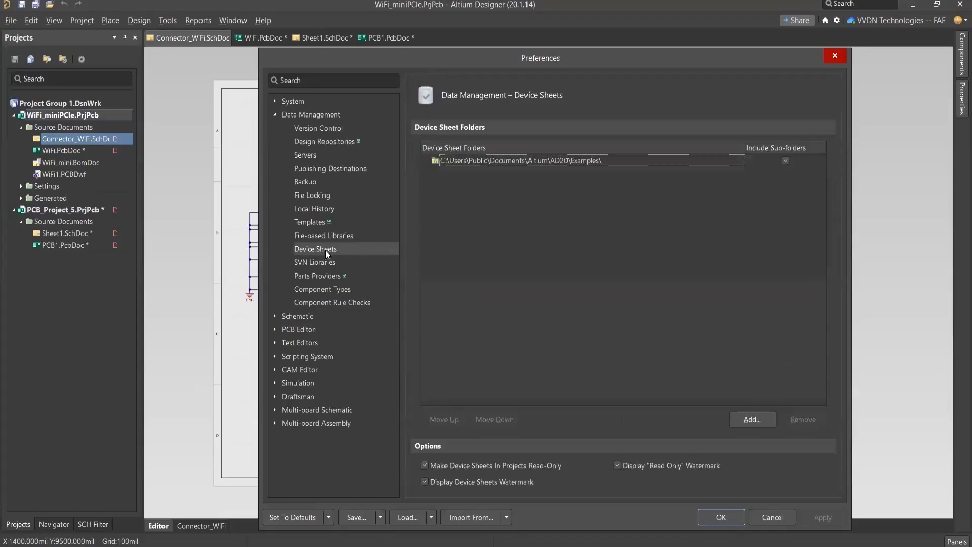
left_click(625, 163)
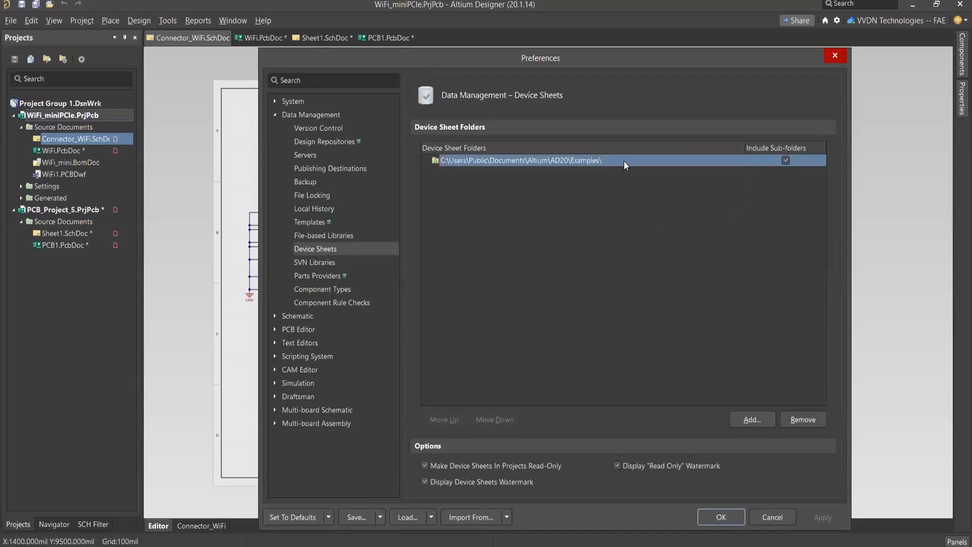
left_click(812, 421)
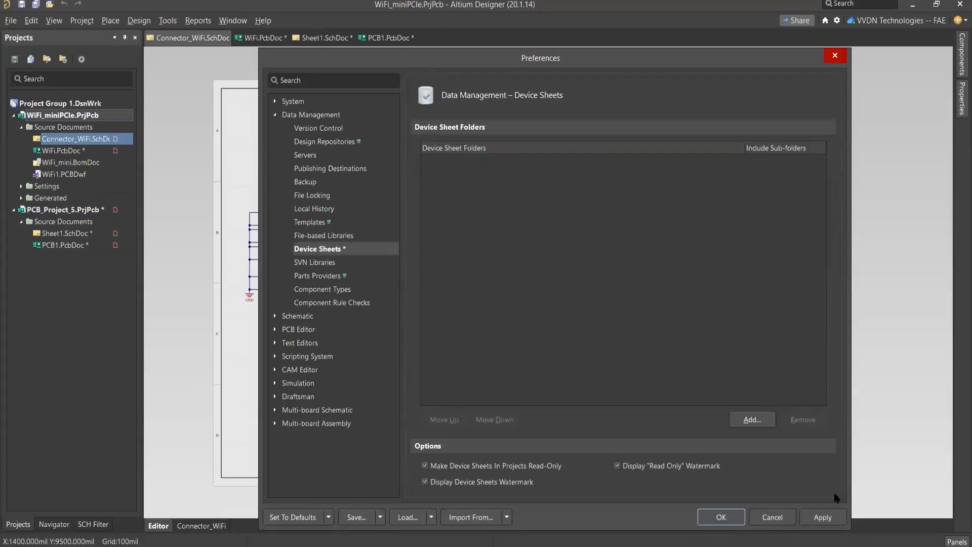
Step: Add C:\Users\Public\Documents\Altium\AD20\Examples as a device sheet folder
left_click(753, 421)
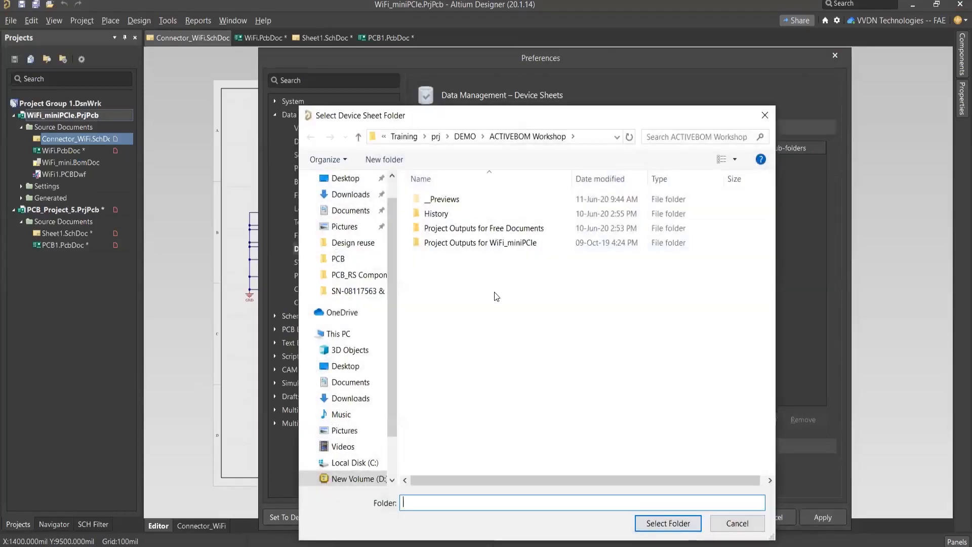
scroll(356, 331, "down", 1)
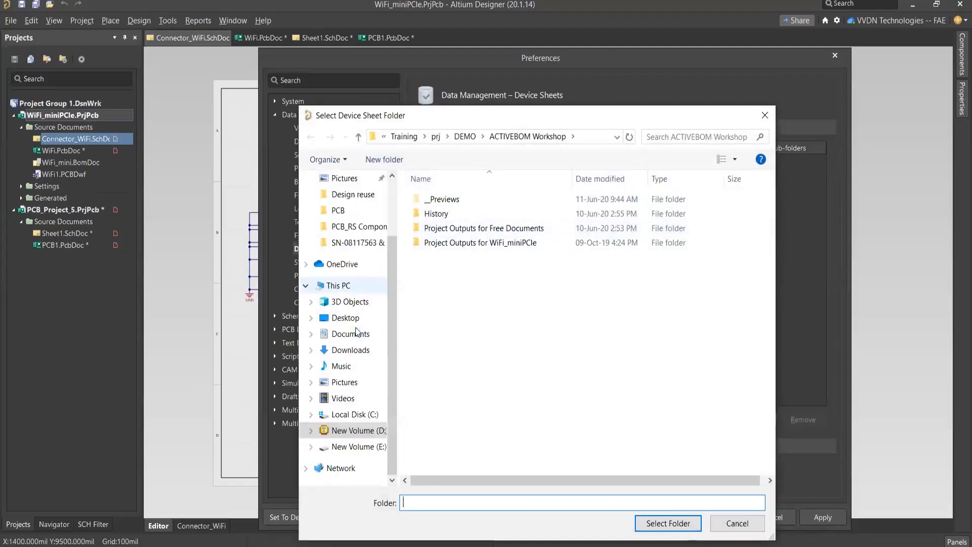
left_click(367, 416)
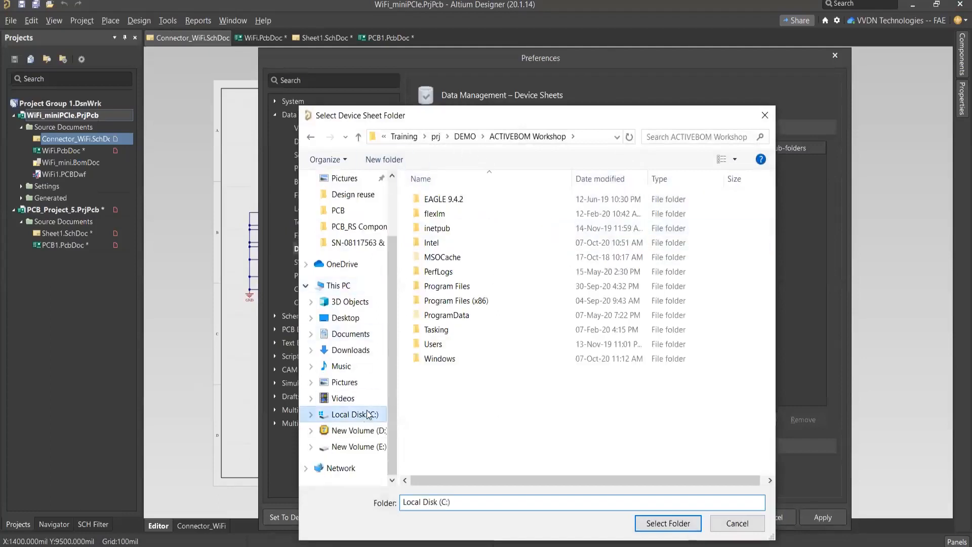
double_click(460, 347)
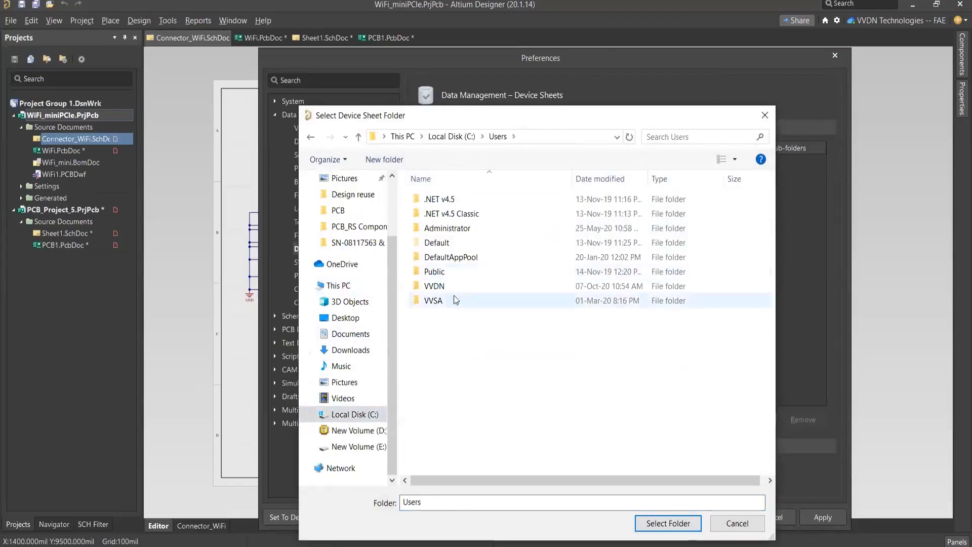
double_click(449, 276)
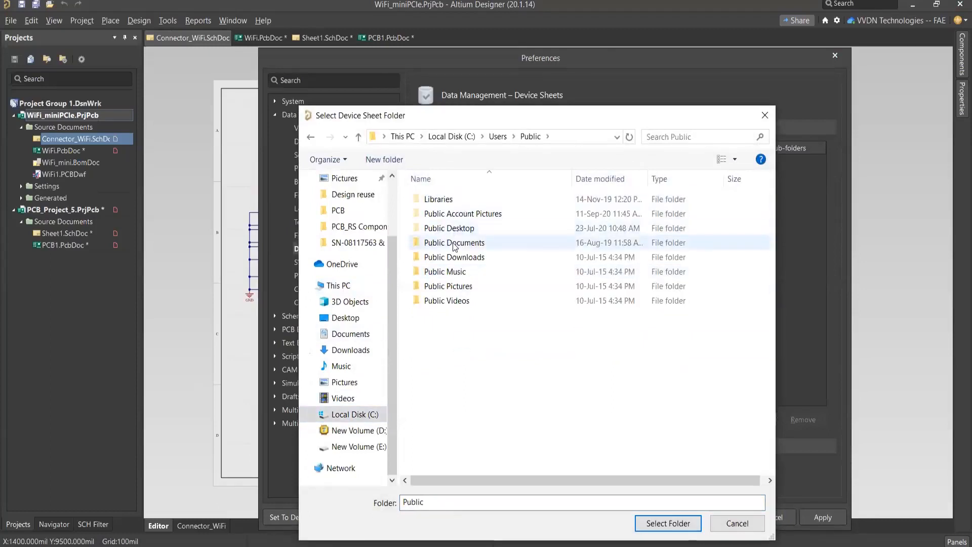
double_click(455, 243)
double_click(449, 201)
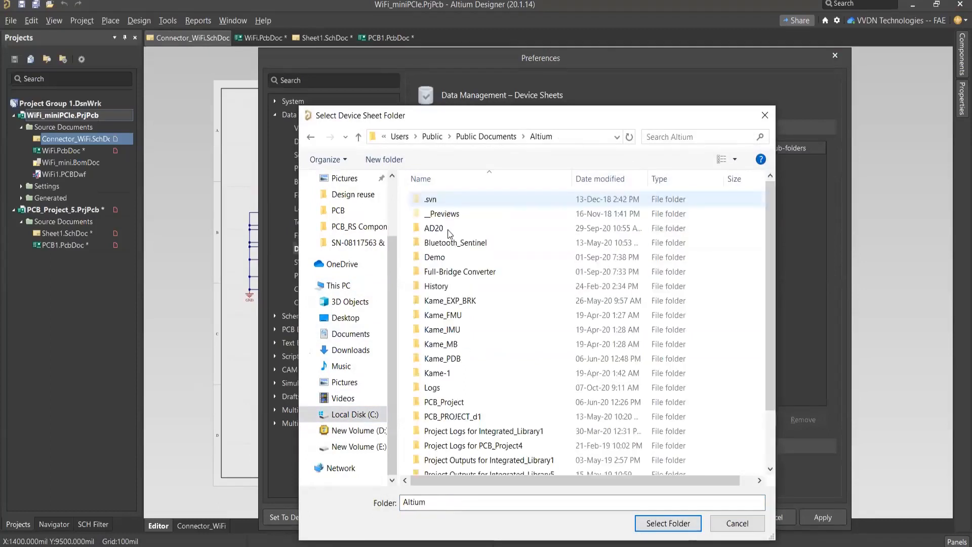
double_click(447, 231)
left_click(455, 202)
double_click(454, 201)
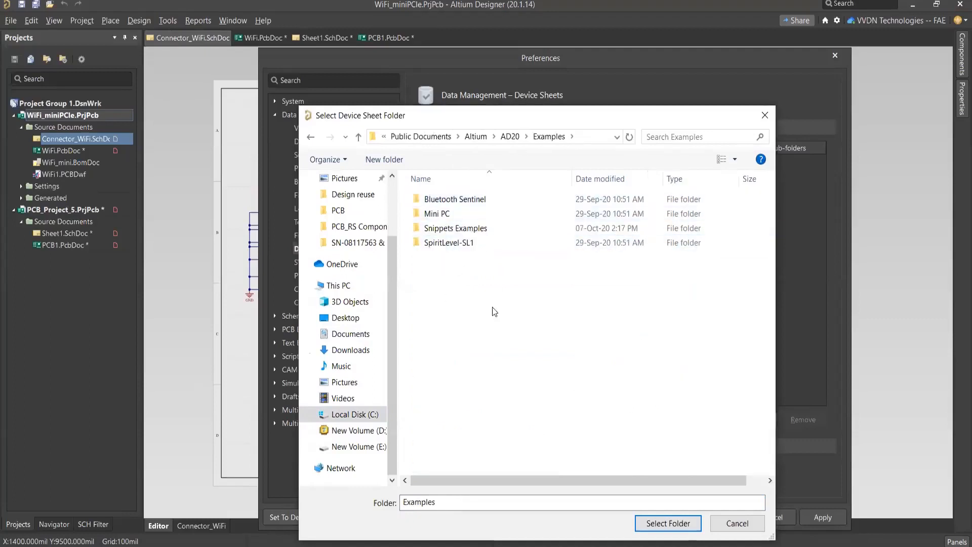
left_click(675, 524)
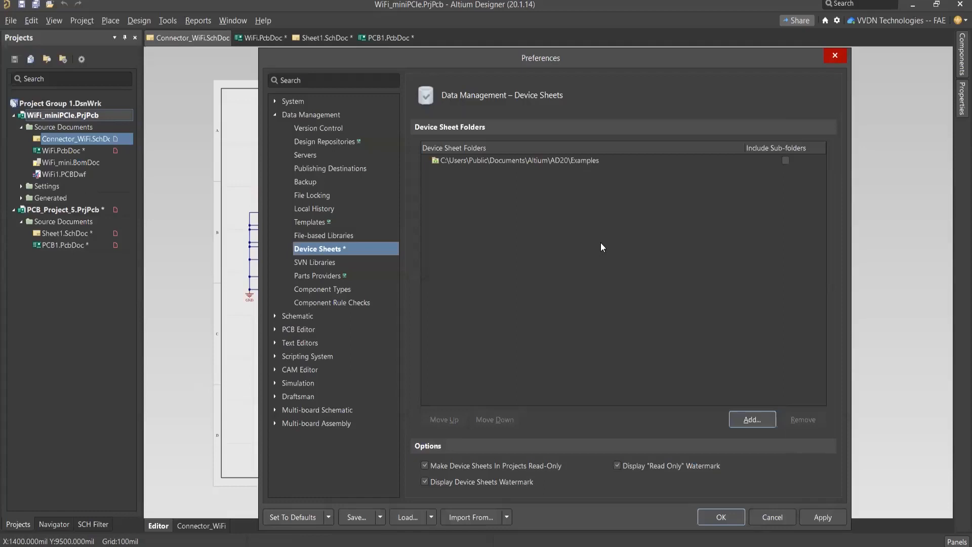
Step: Include sub-folders for the Examples device sheet folder and accept the preferences
left_click(584, 160)
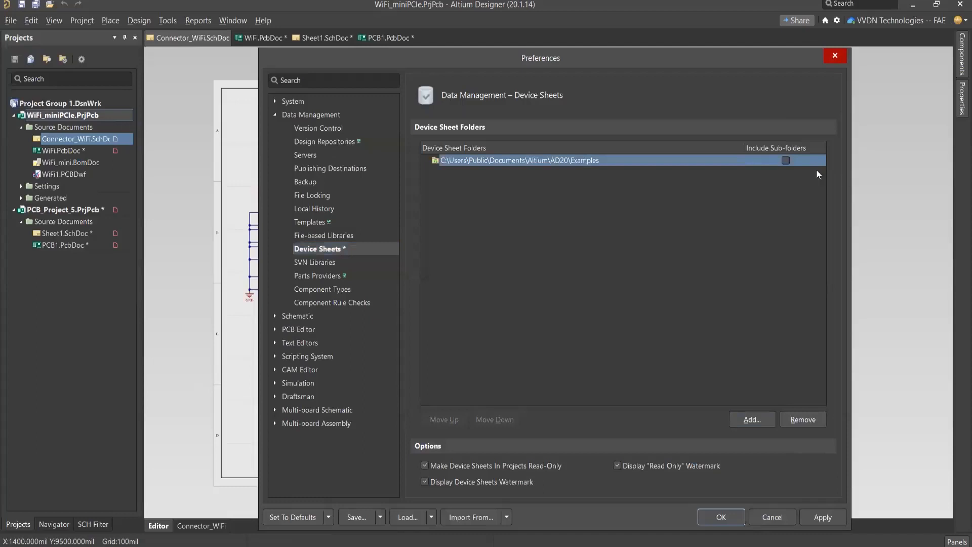
left_click(786, 161)
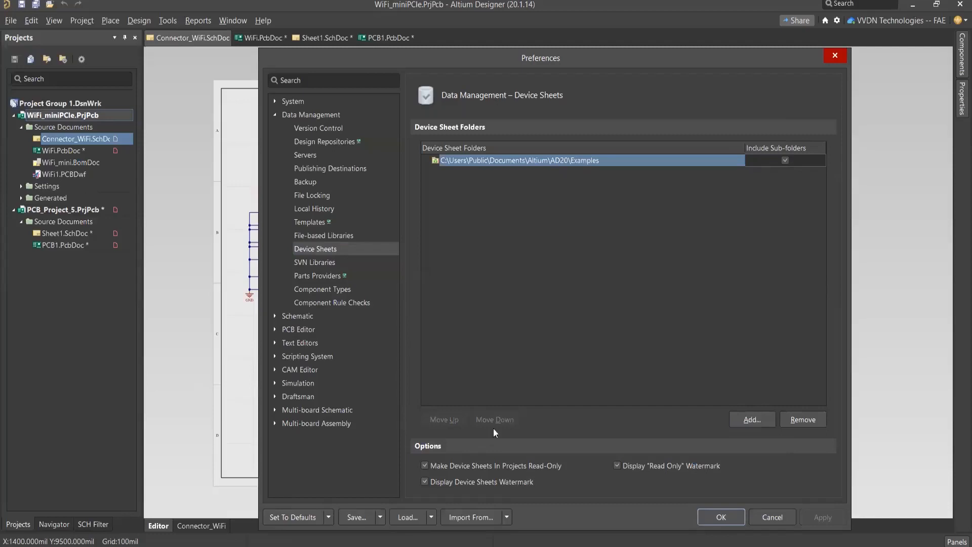
left_click(724, 517)
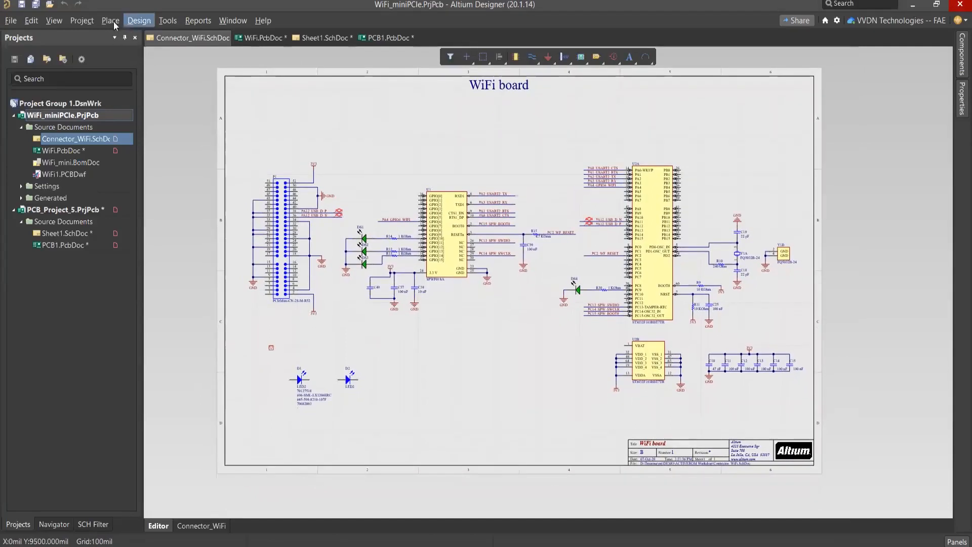
Step: Start placing a device sheet symbol and check the configured device sheet folders
left_click(110, 21)
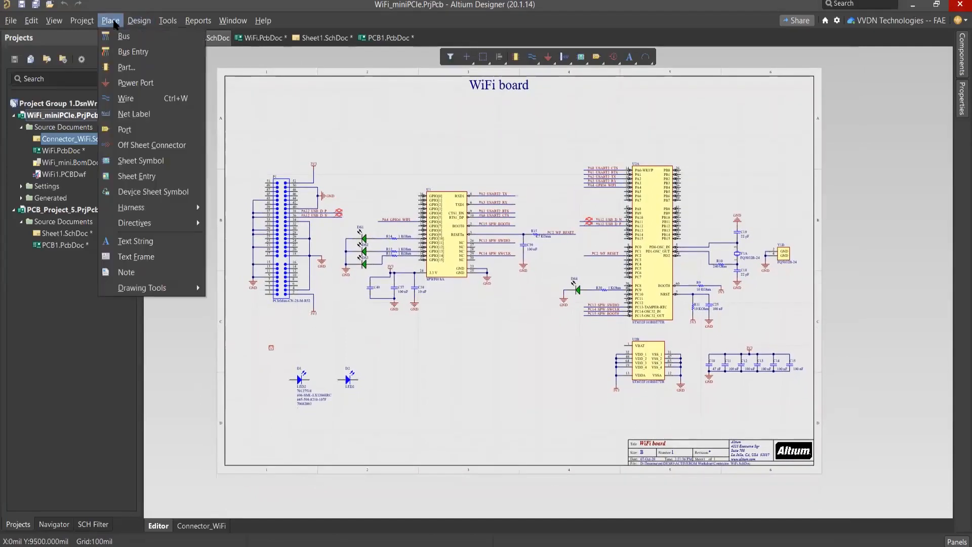
left_click(140, 192)
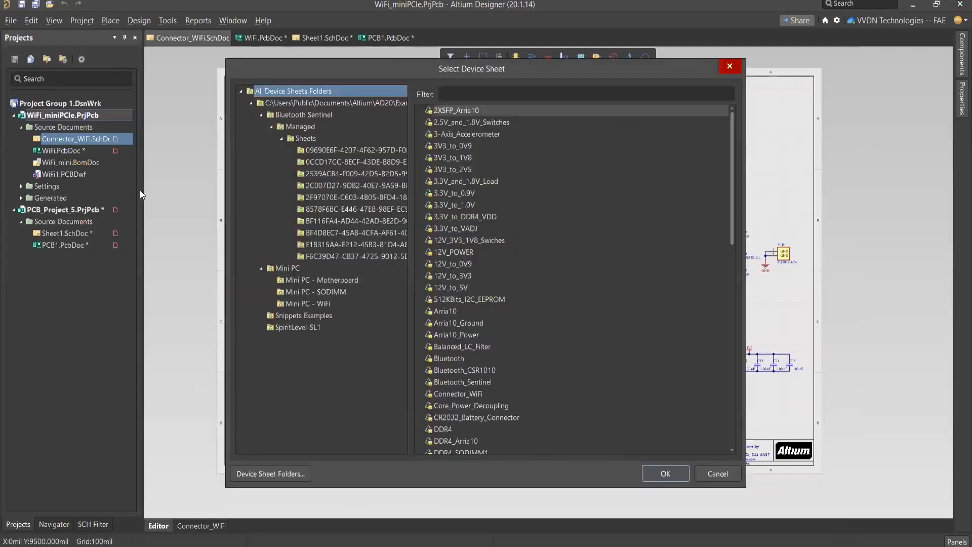
left_click(305, 102)
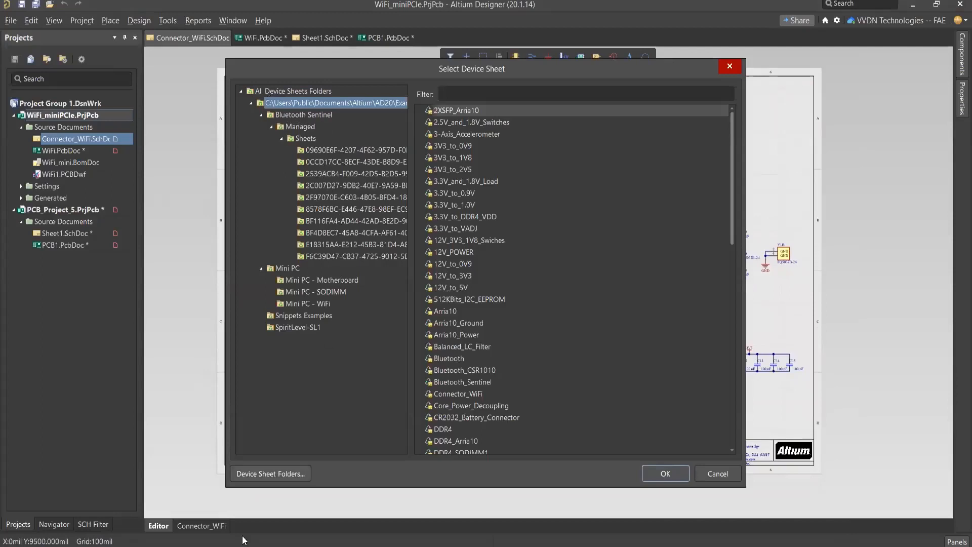
key("Tab")
key("Return")
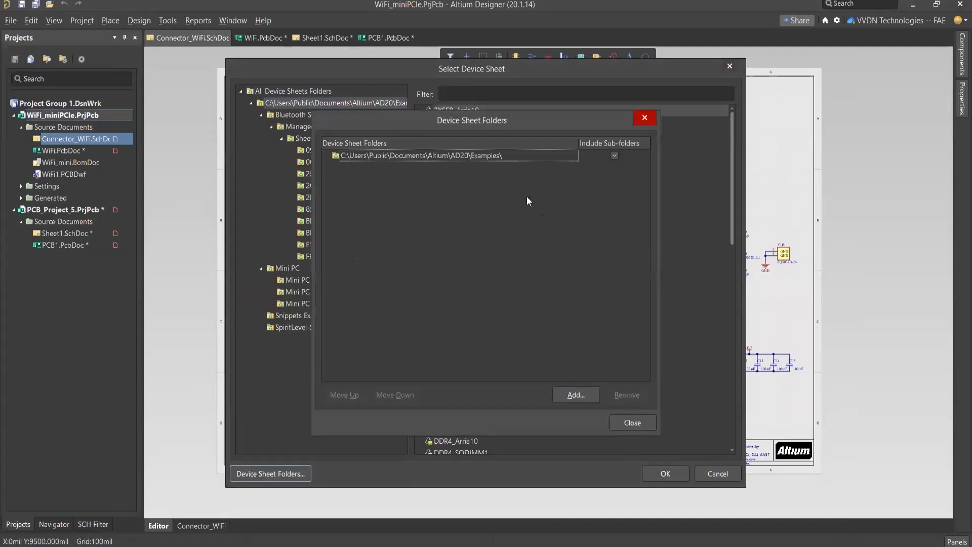
left_click(513, 157)
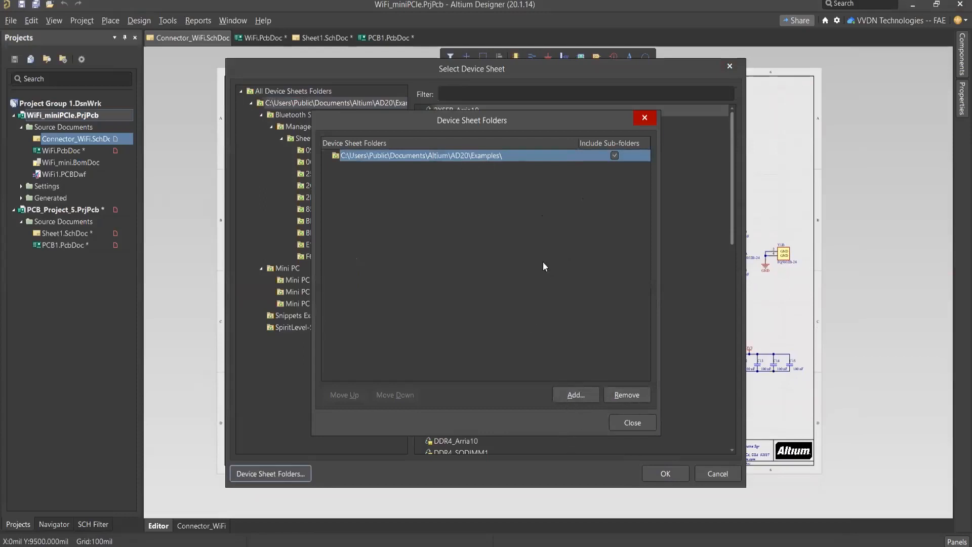
left_click(645, 119)
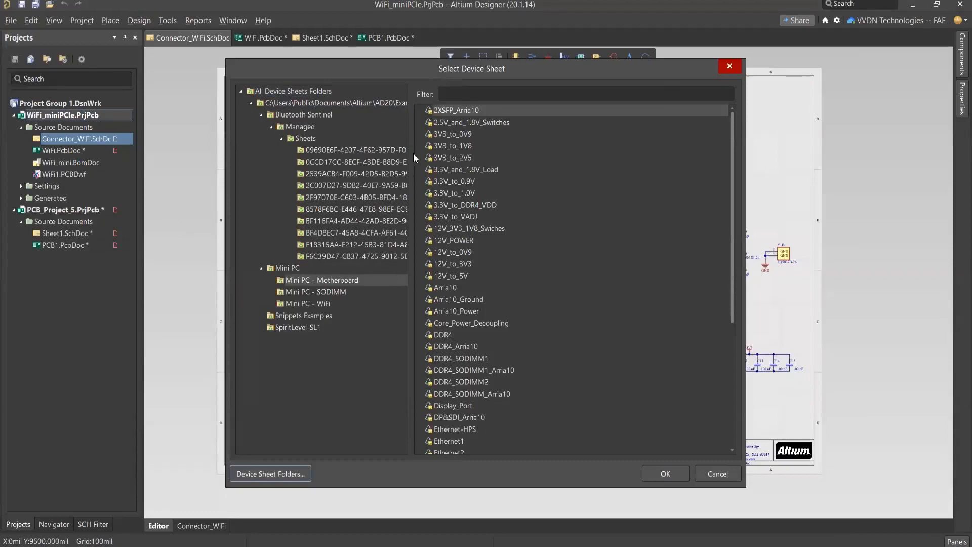
Step: Place the Power device sheet from the Mini PC - Motherboard folder in the empty area below component U1
left_click_drag(410, 153, 435, 153)
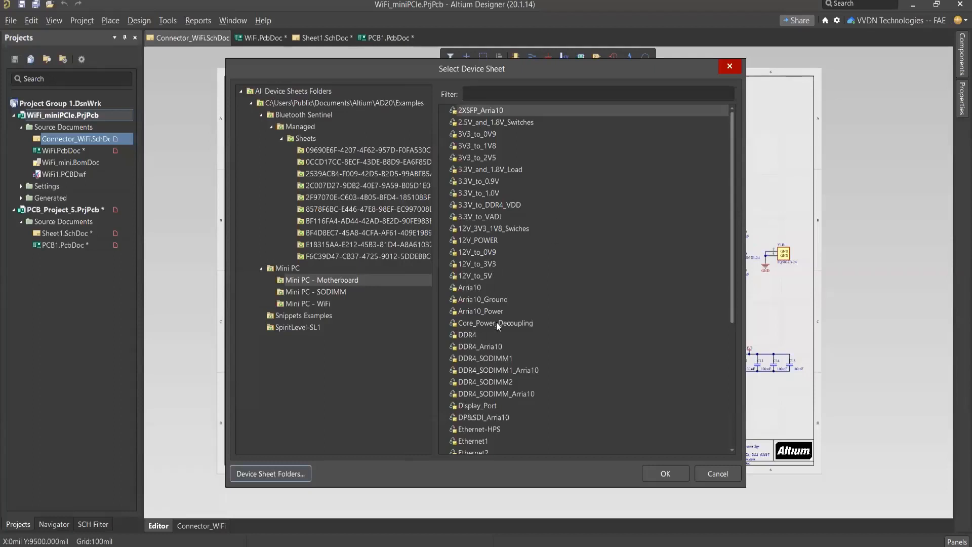
left_click_drag(733, 266, 740, 418)
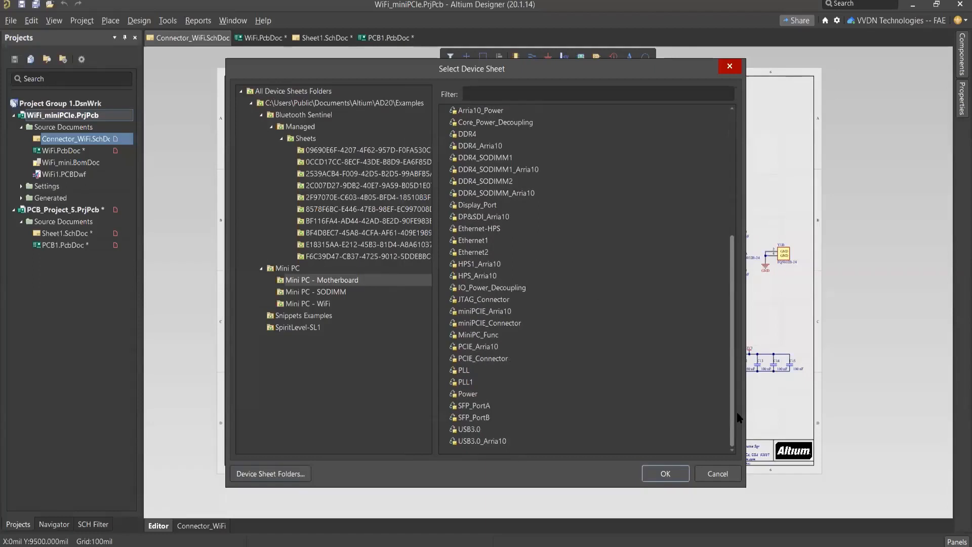
left_click(475, 394)
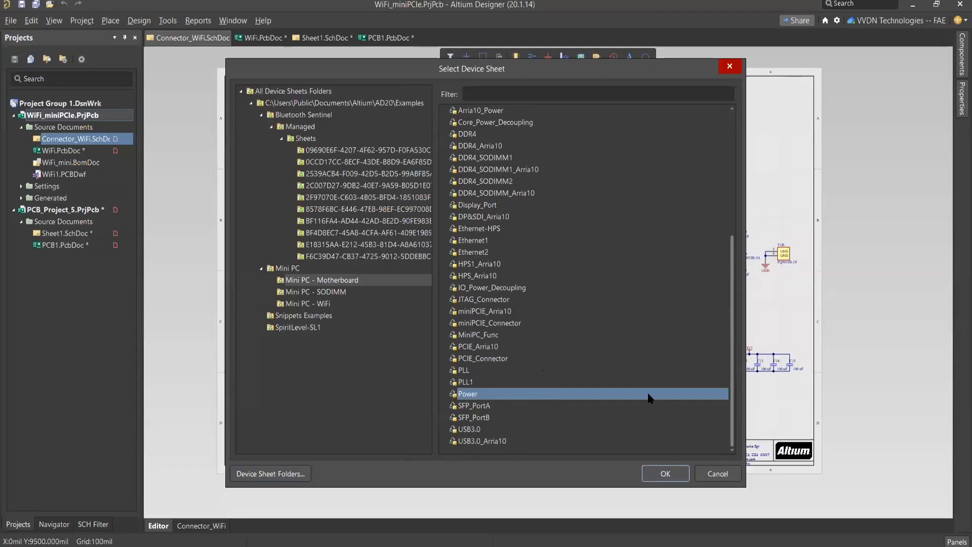
left_click(668, 473)
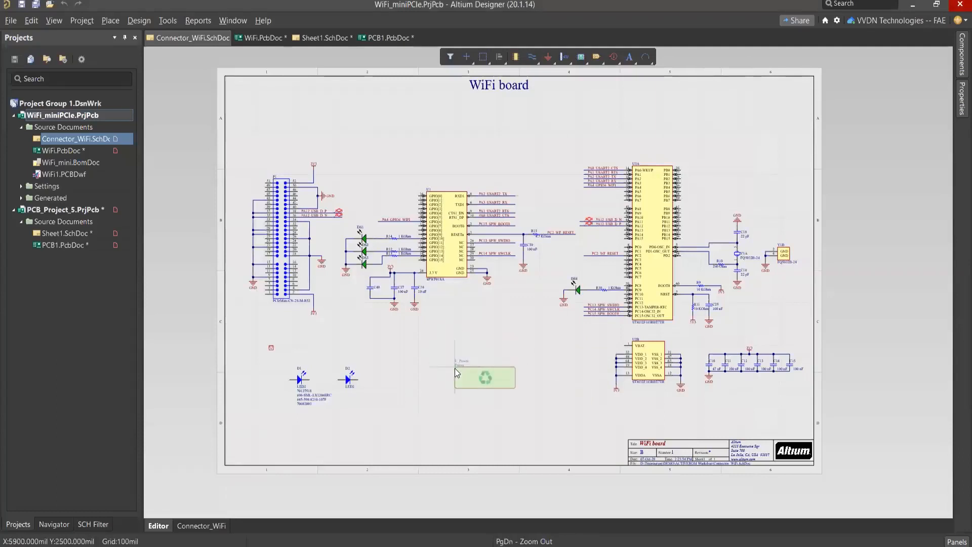
scroll(464, 365, "up", 4, "ctrl")
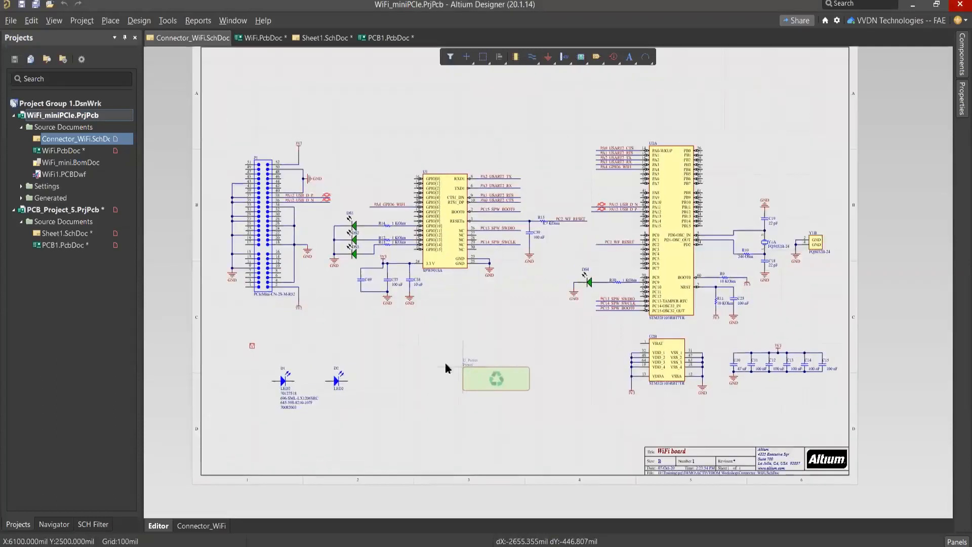
left_click(418, 302)
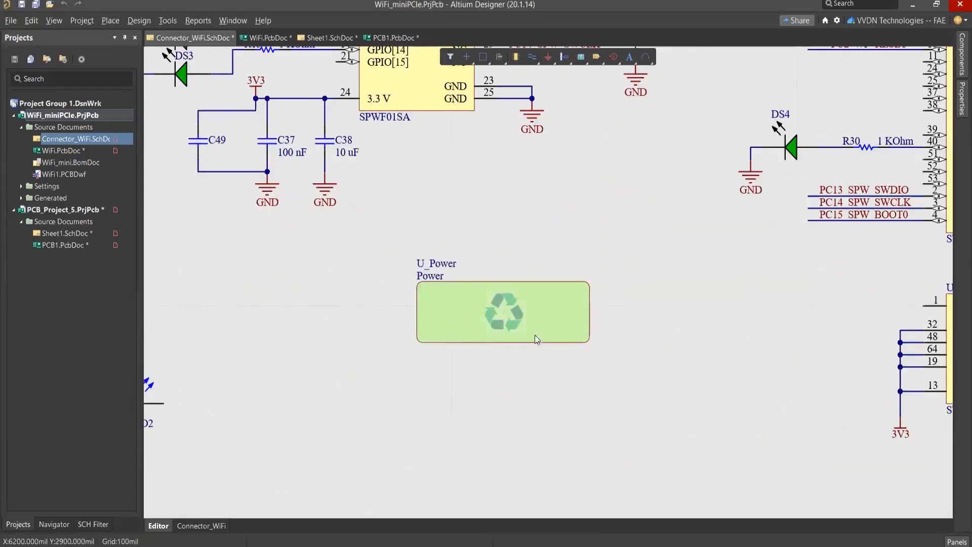
right_click_drag(510, 285, 497, 270)
right_click_drag(605, 249, 608, 270)
Step: Examine the U_Power sheet symbol's properties, including its fill color, designator, source type and full file path
left_click(456, 304)
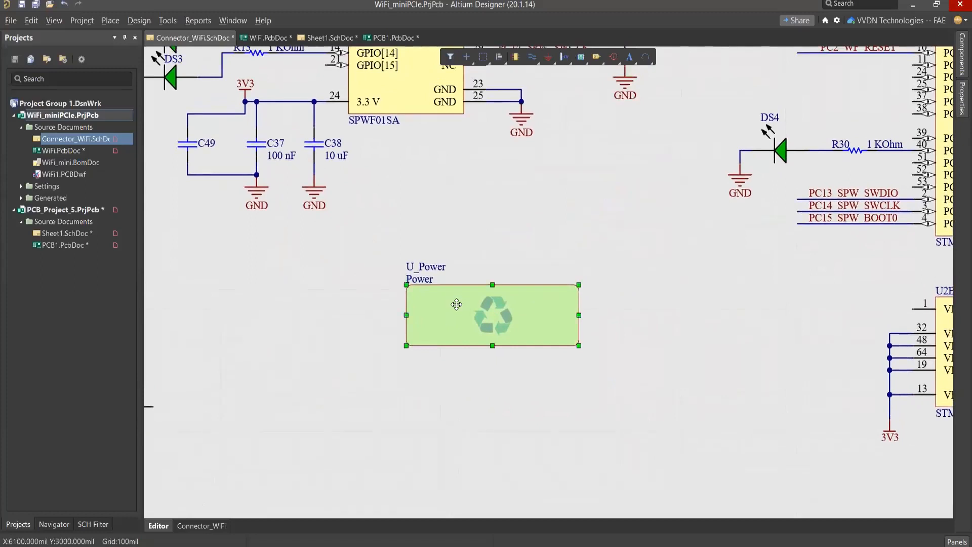
right_click(460, 306)
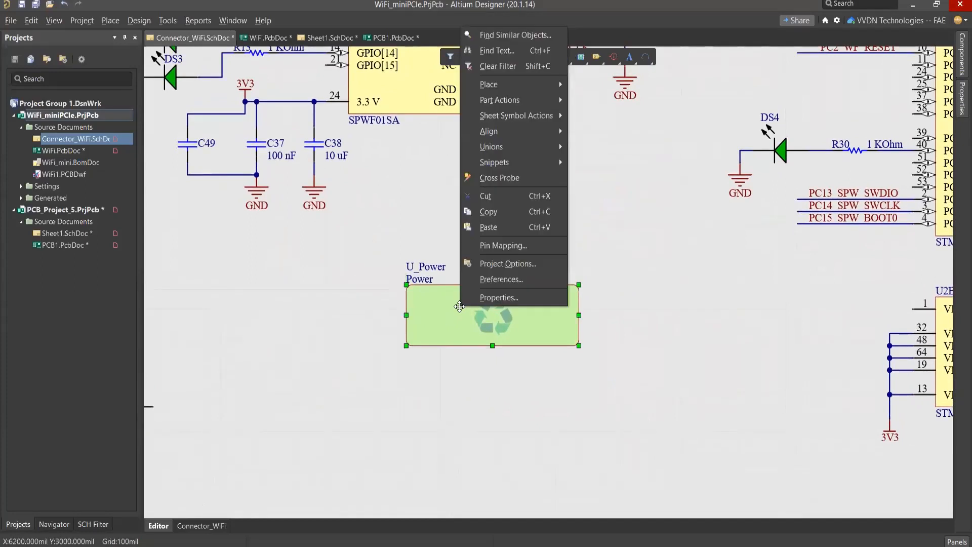
left_click(689, 300)
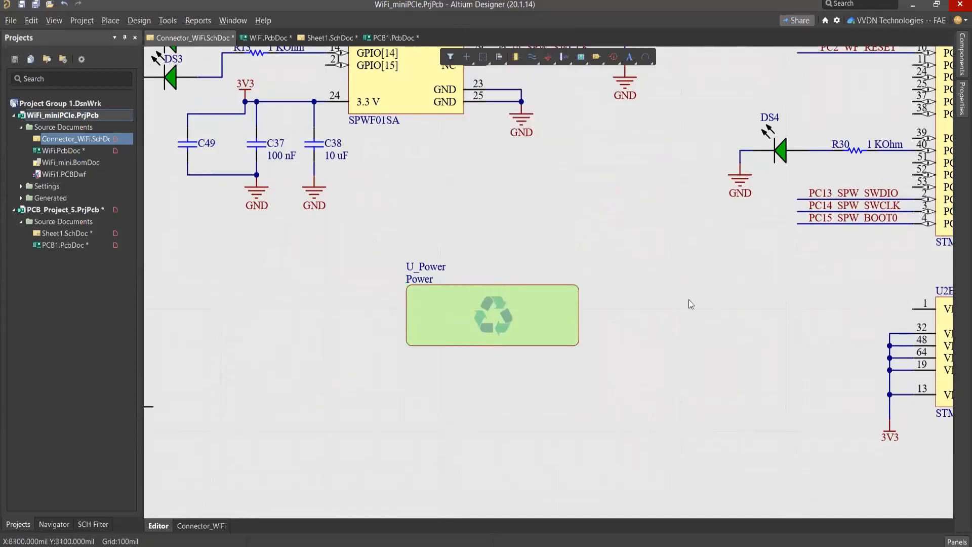
left_click(446, 307)
double_click(446, 308)
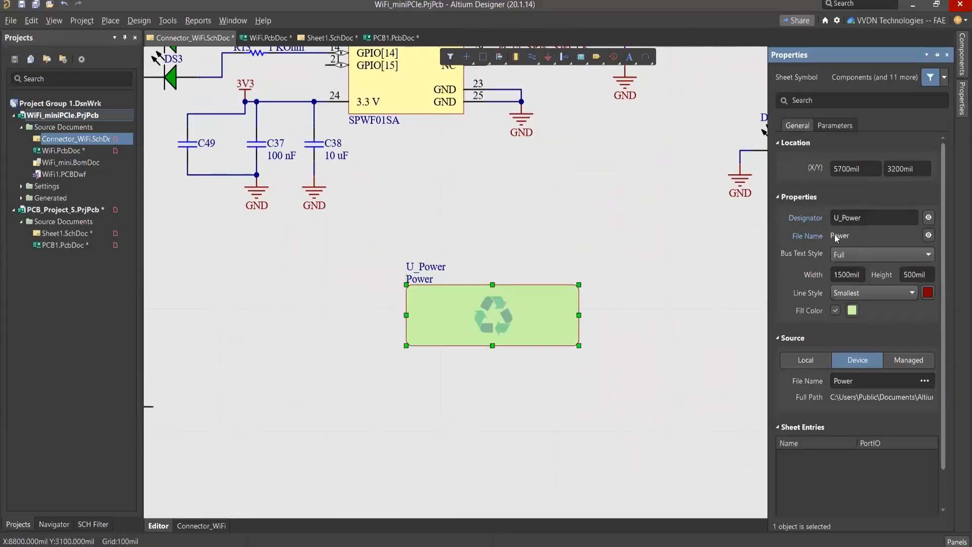
left_click(852, 311)
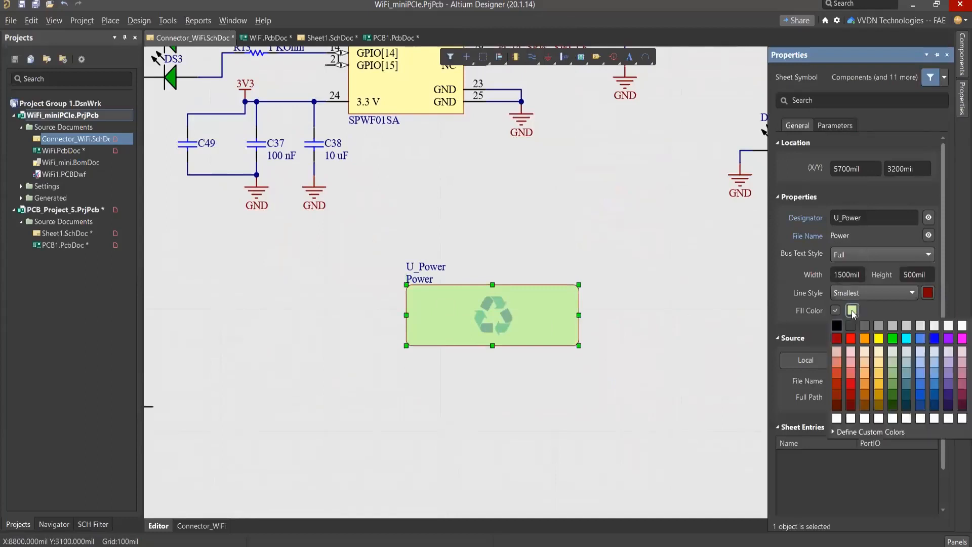
left_click(796, 310)
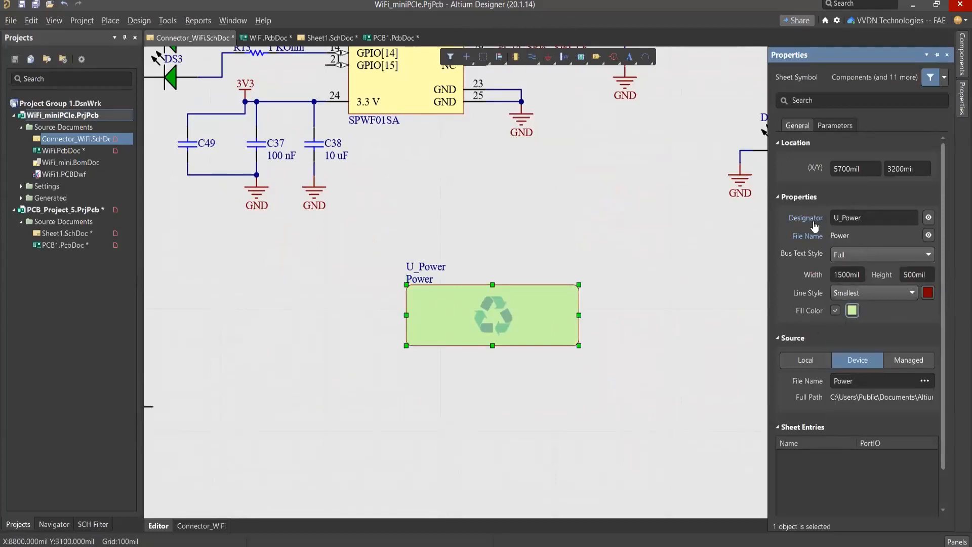
left_click(874, 218)
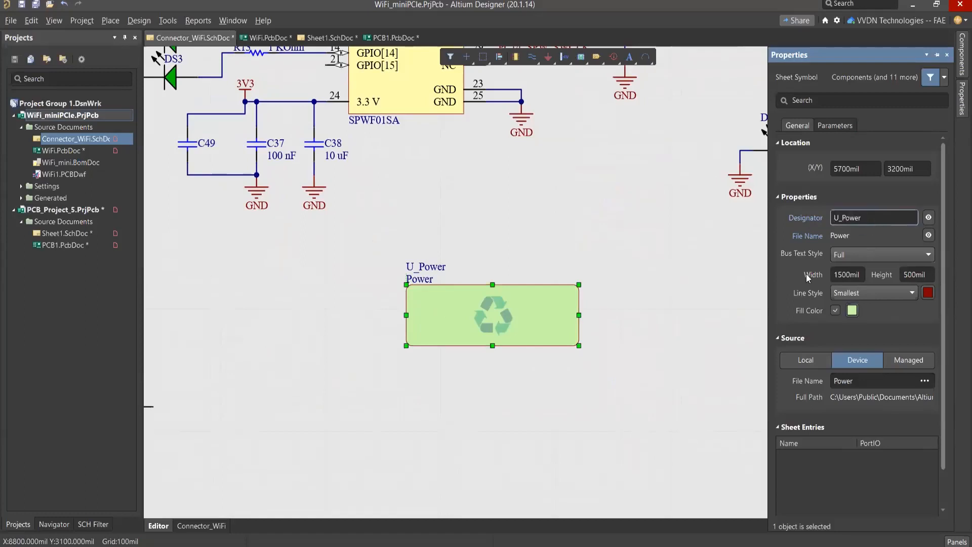
scroll(803, 324, "down", 1)
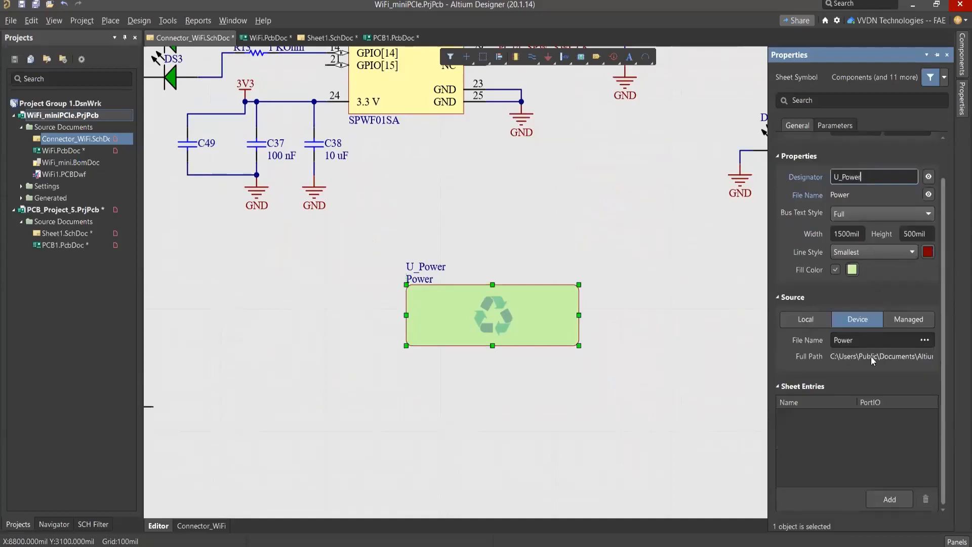
left_click_drag(769, 349, 683, 339)
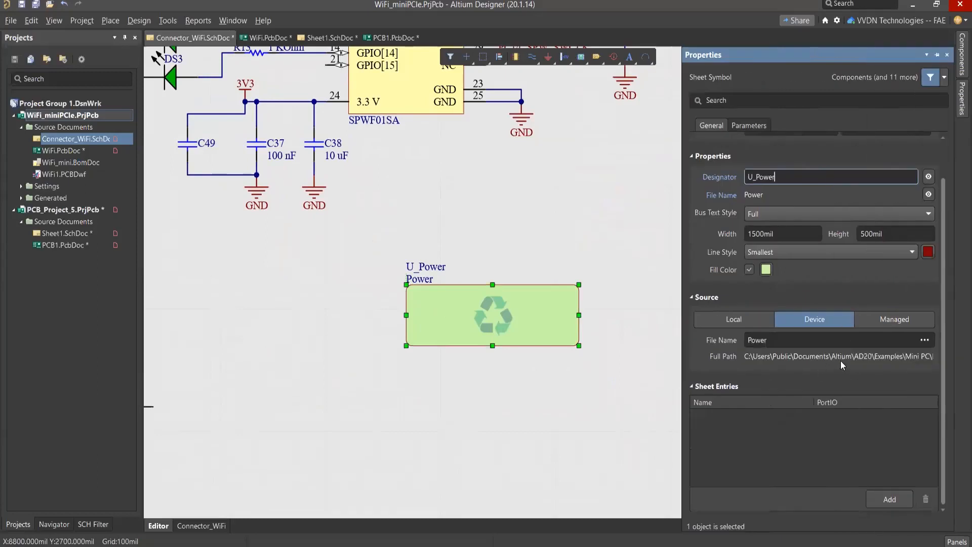
left_click(653, 231)
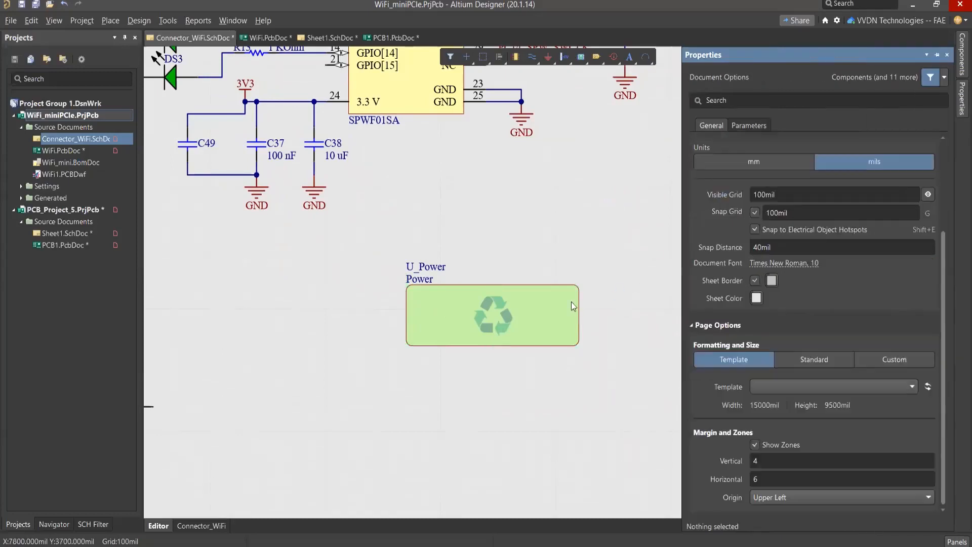
Step: Try to open the Power subsheet from the U_Power sheet symbol
left_click(493, 309)
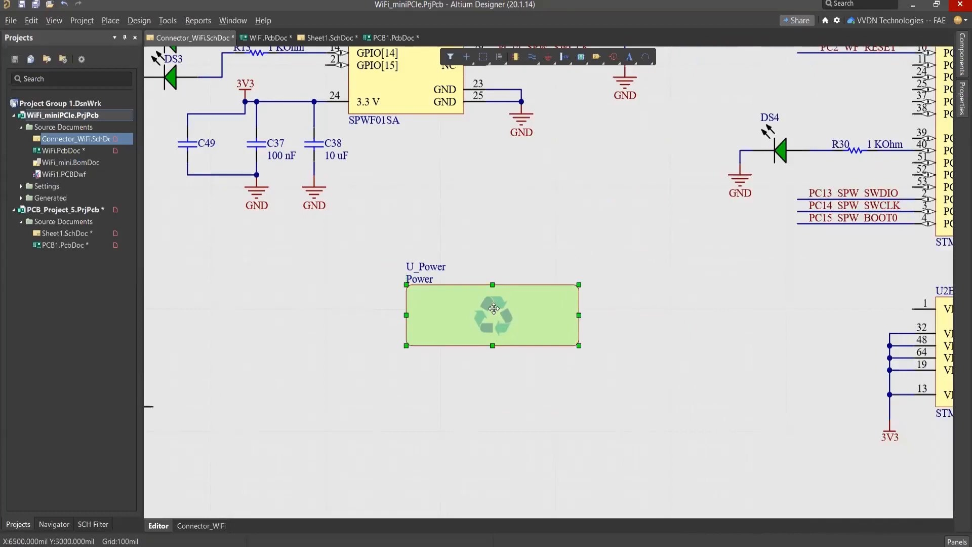
right_click(493, 310)
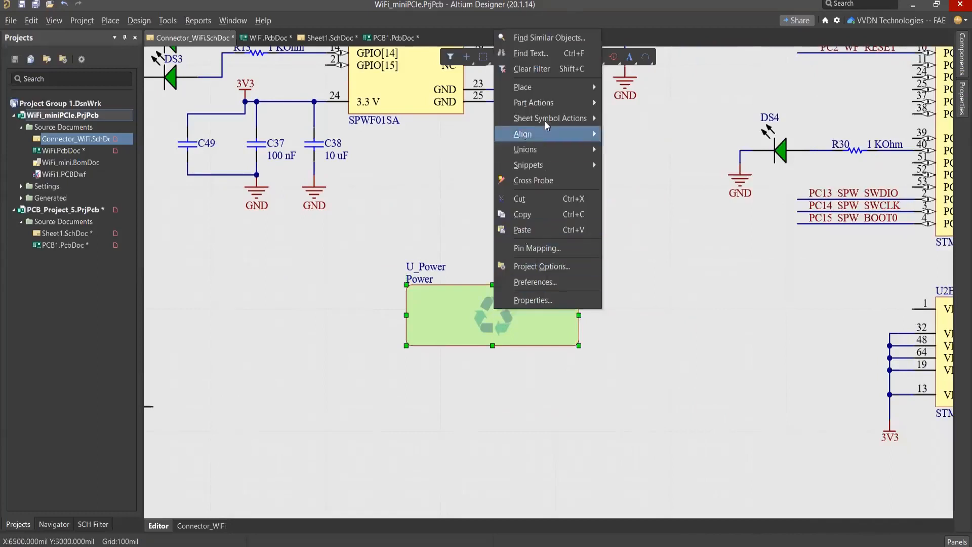
mouse_move(548, 115)
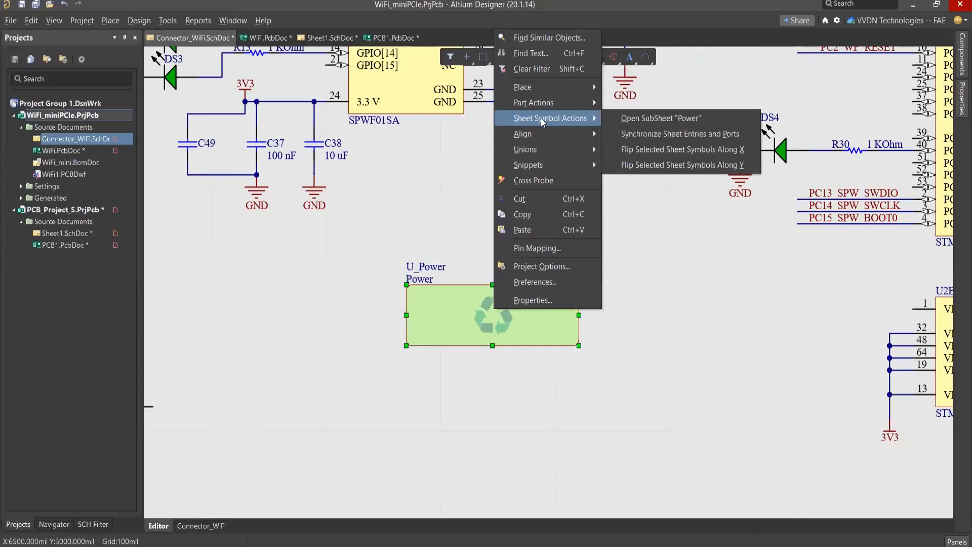
left_click(663, 120)
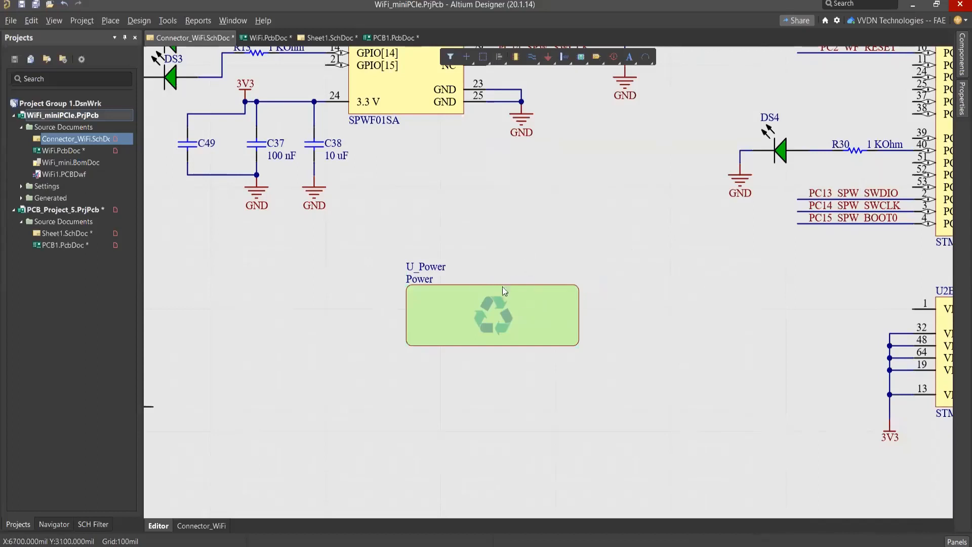
right_click(539, 312)
mouse_move(595, 387)
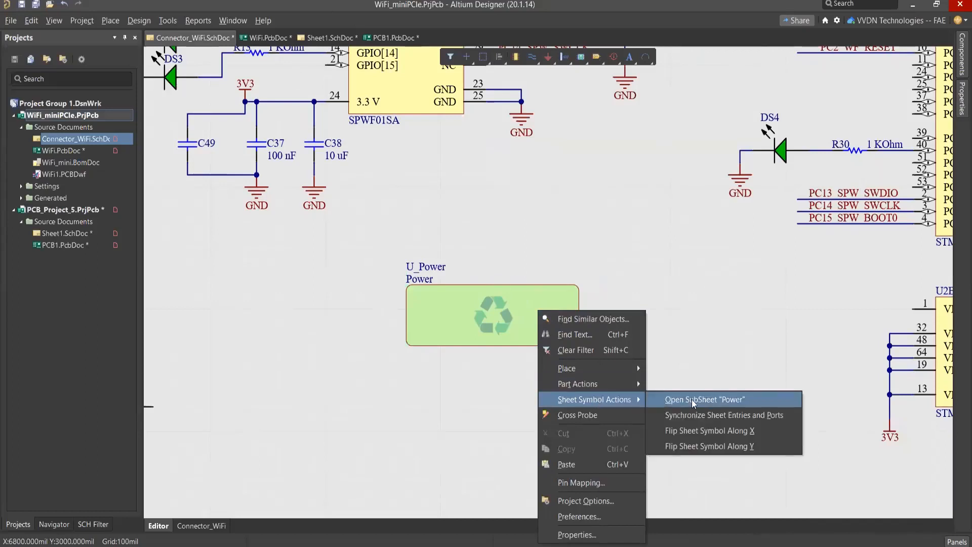
left_click(693, 400)
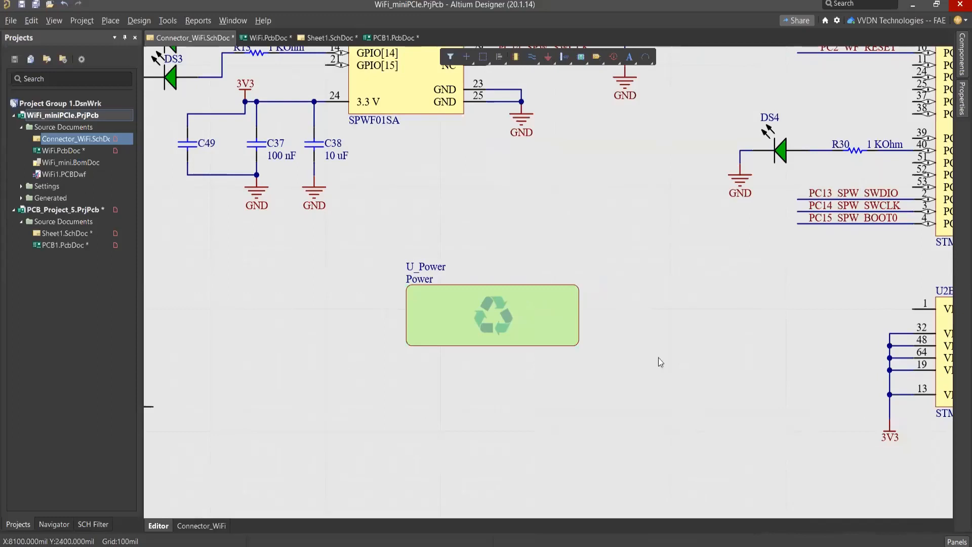
Step: Review the source file choice of the U_Power symbol in the device sheet selection and close it without changing anything
right_click_drag(443, 216, 476, 212)
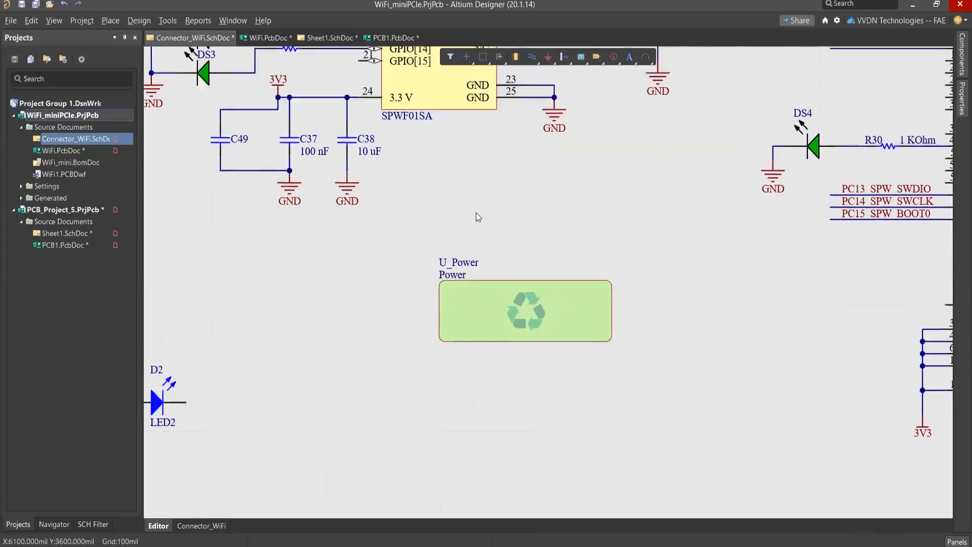
scroll(476, 213, "down", 2, "ctrl")
right_click_drag(551, 191, 543, 196)
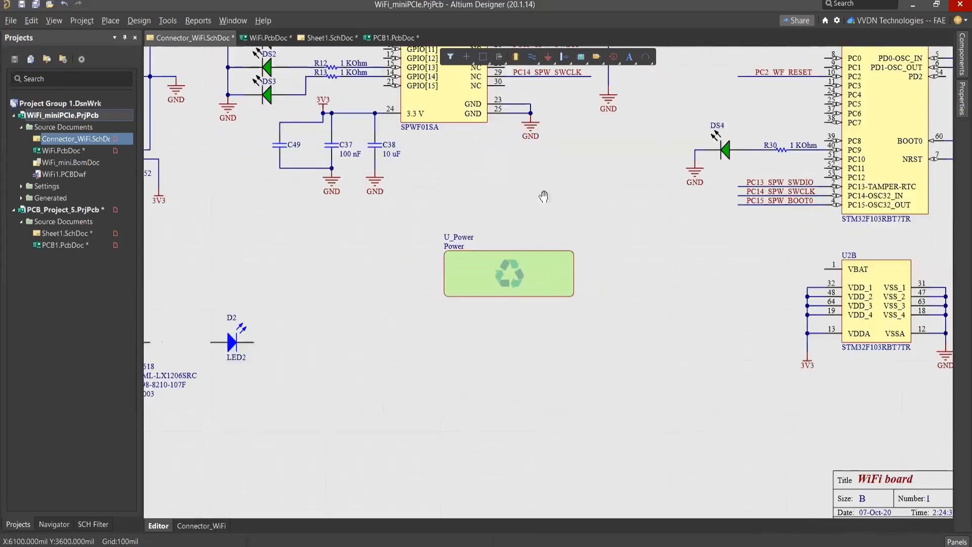
scroll(509, 285, "down", 2, "ctrl")
scroll(461, 346, "down", 1, "ctrl")
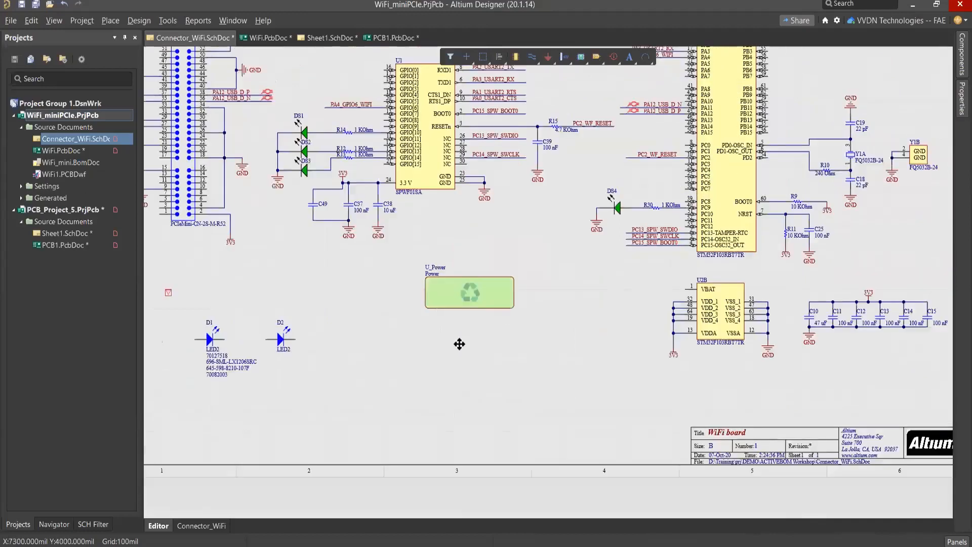
double_click(459, 346)
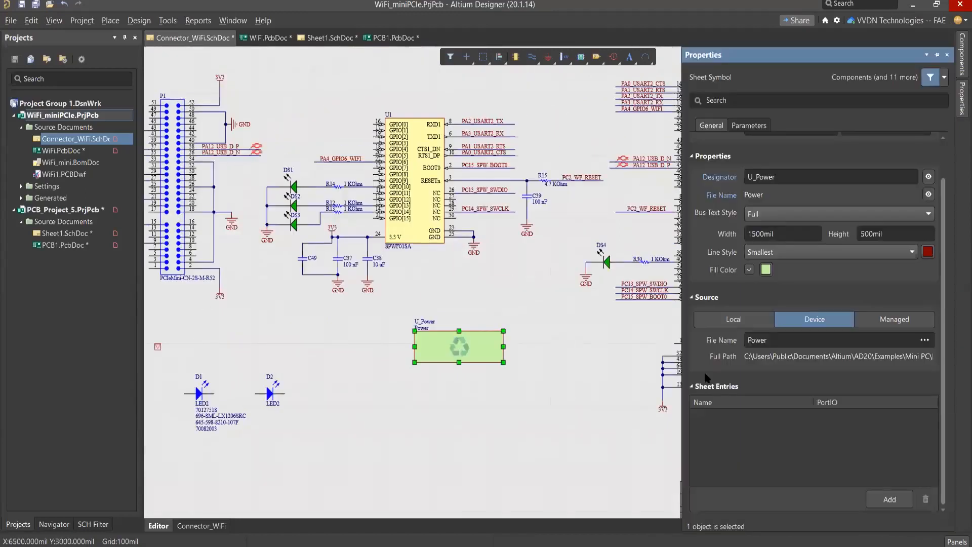
left_click(925, 341)
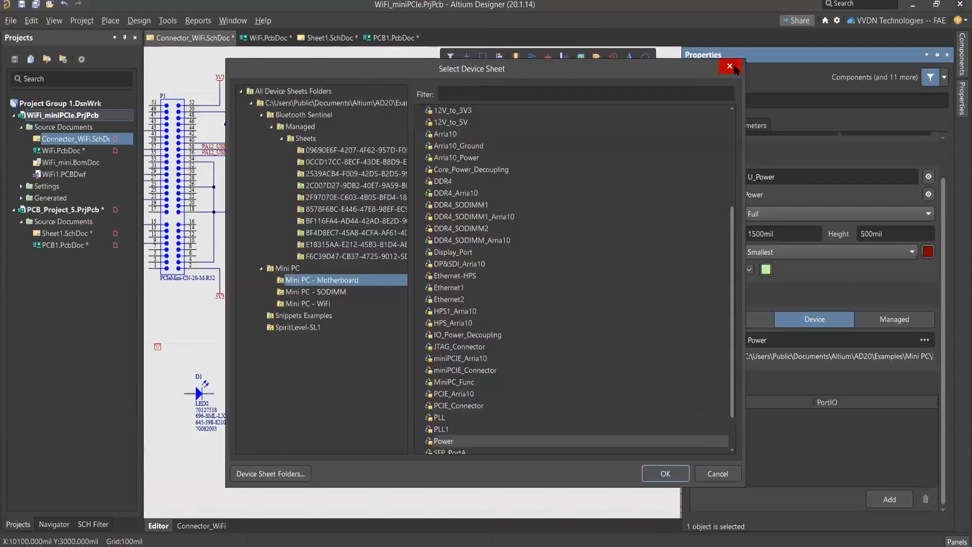
left_click(730, 67)
left_click(553, 330)
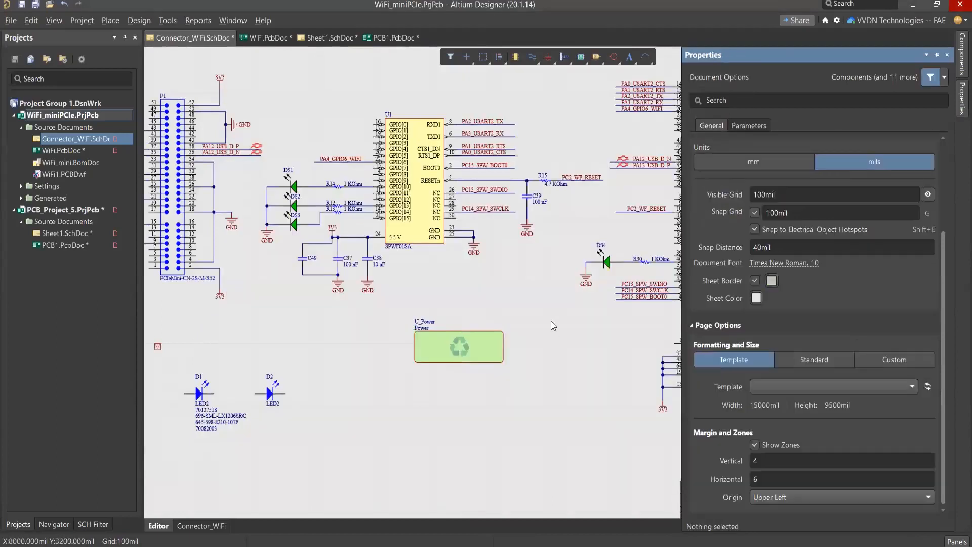
right_click_drag(541, 299, 559, 286)
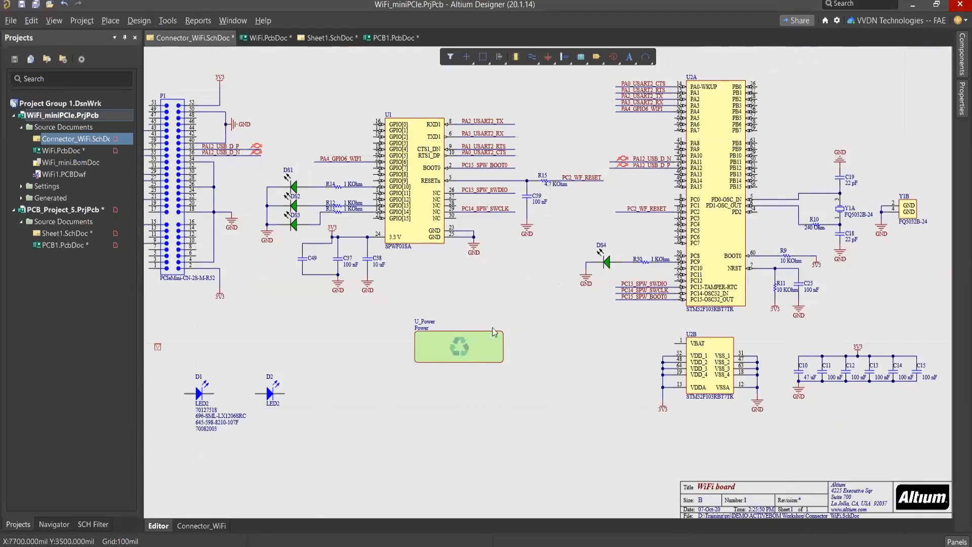
Step: Set the designator of the U_Power sheet symbol to Repeat(U_Power,1,4)
right_click_drag(493, 314, 500, 301)
scroll(502, 317, "up", 5, "ctrl")
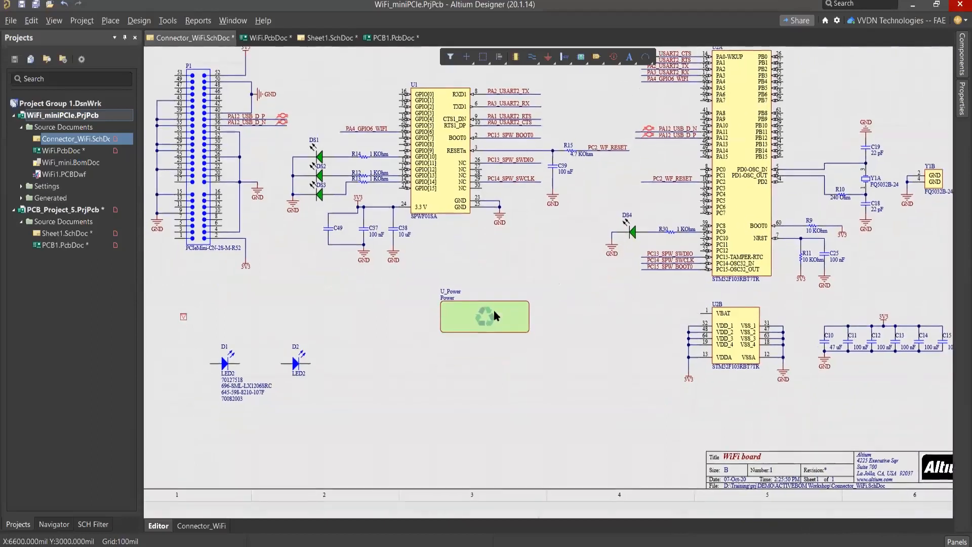
left_click(453, 330)
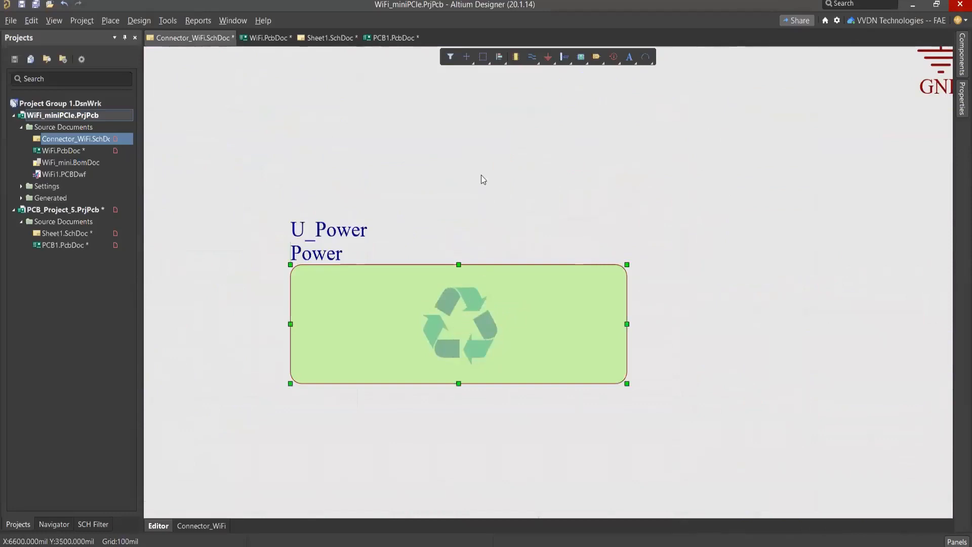
left_click(475, 190)
double_click(519, 300)
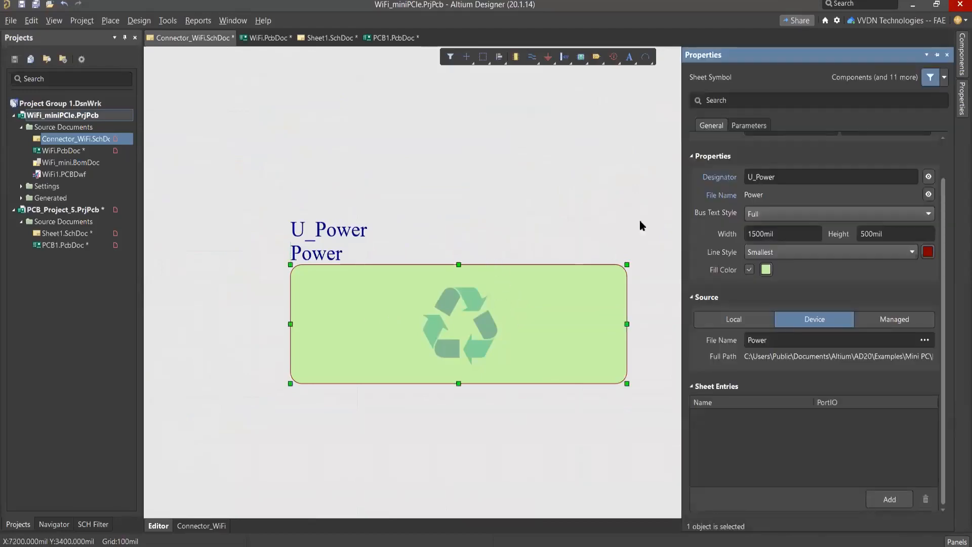
left_click(751, 176)
left_click(751, 176)
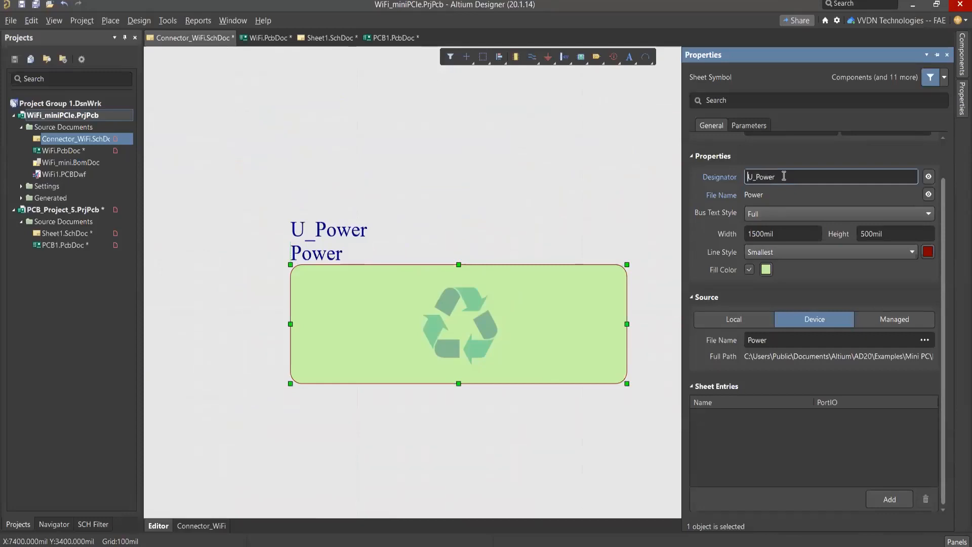
type("Re")
type("peat")
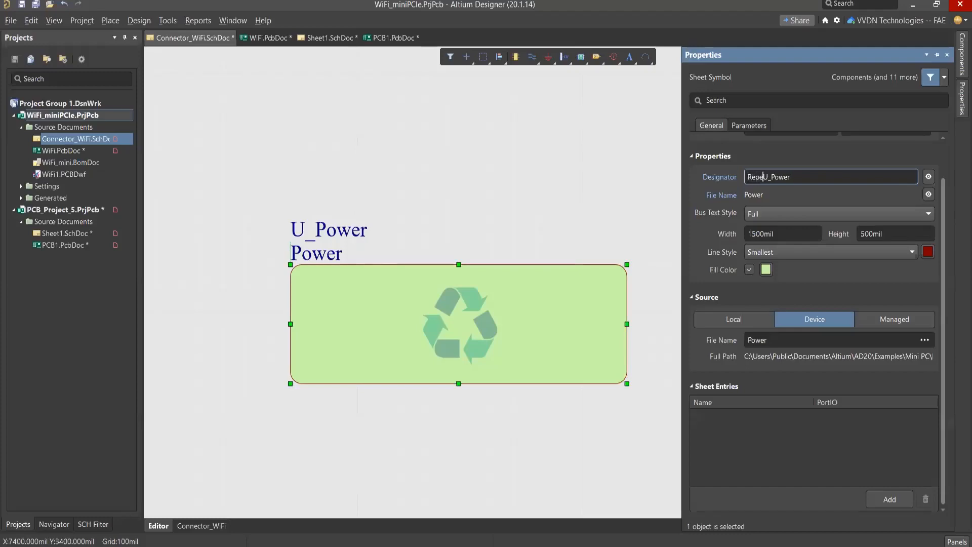
type("(")
left_click(806, 182)
type(",1")
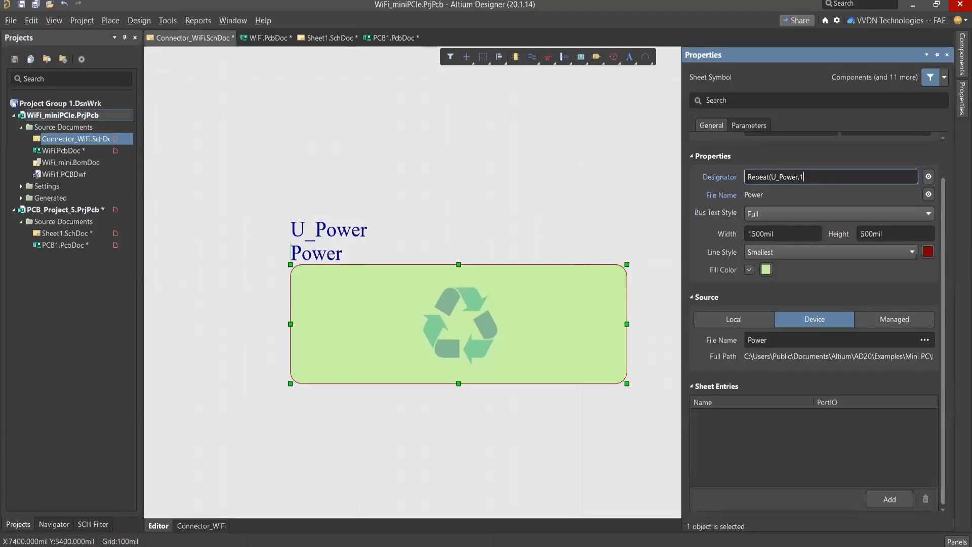
type(",4)")
key("Return")
right_click_drag(596, 204, 572, 180)
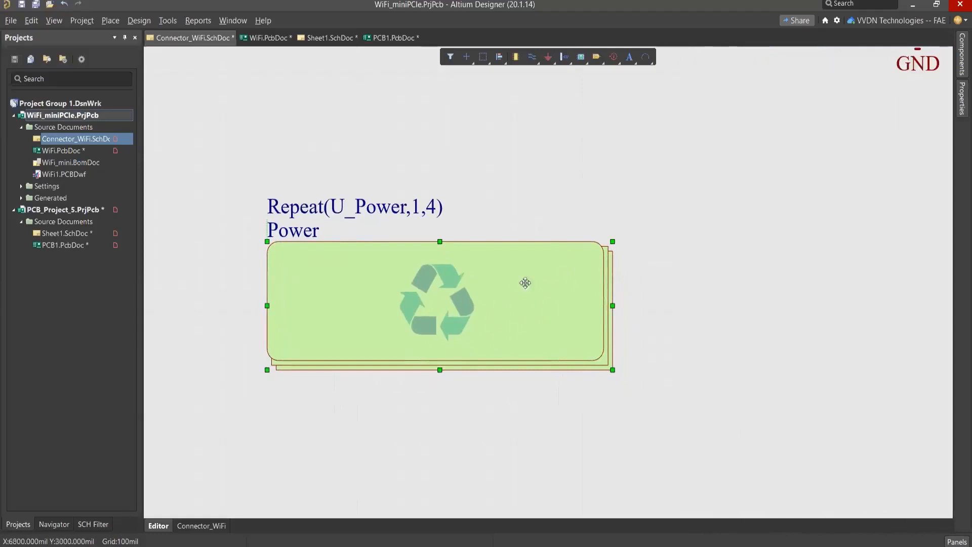
left_click(641, 195)
left_click(545, 303)
right_click(546, 303)
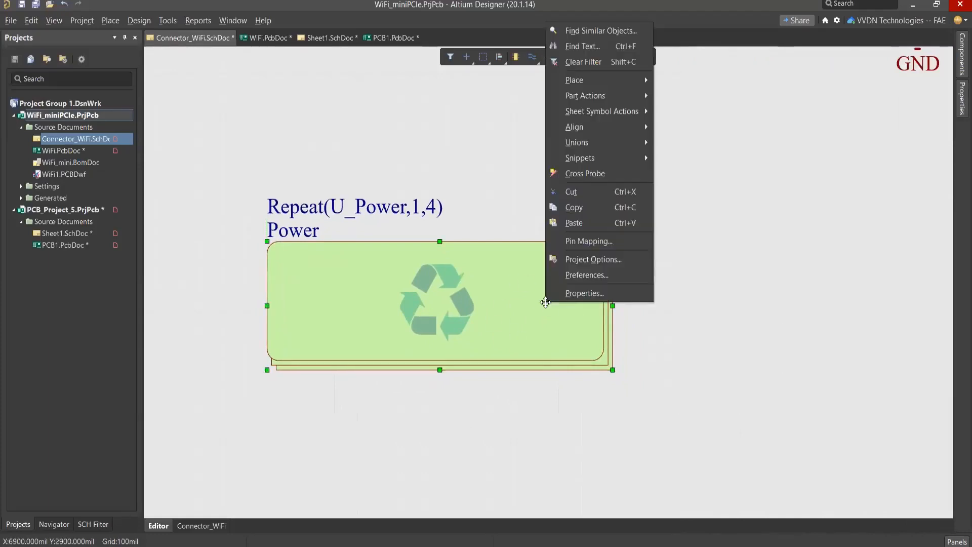
left_click(786, 315)
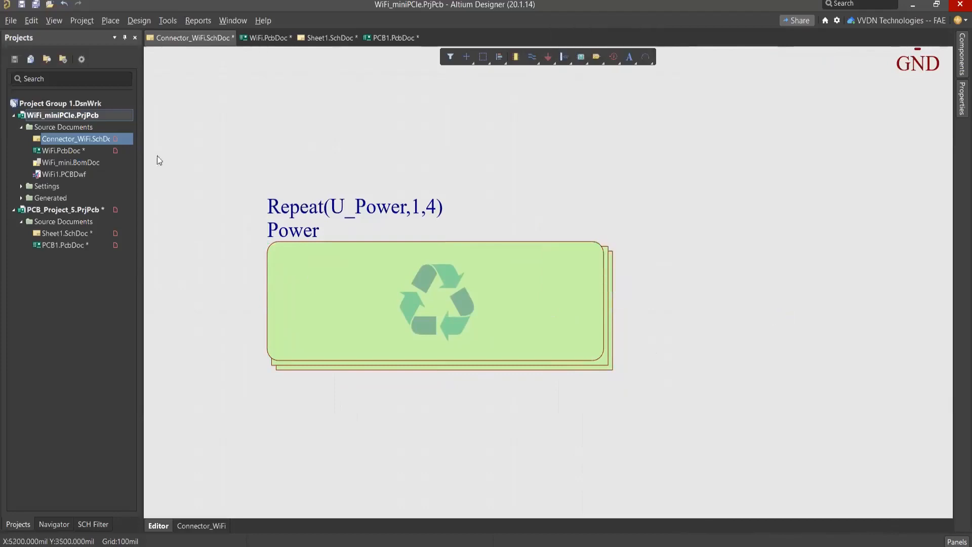
Step: Validate the WiFi_miniPCIe.PrjPcb project, check the compile messages and dismiss them
right_click(83, 136)
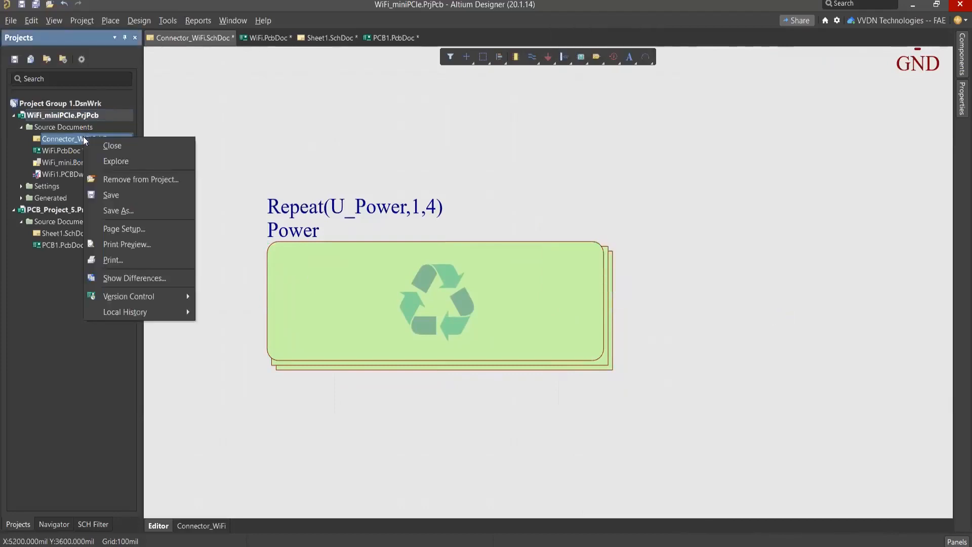
left_click(80, 115)
right_click(80, 114)
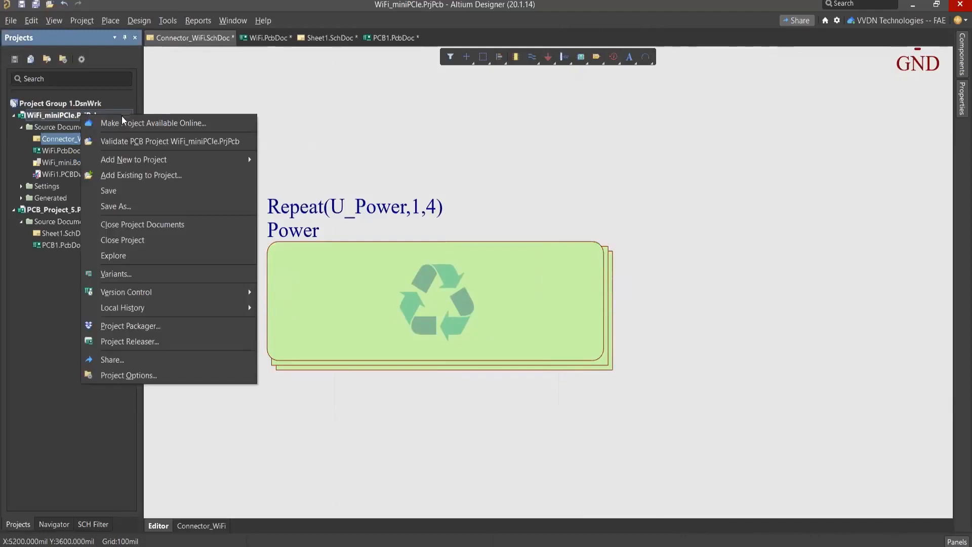
left_click(123, 142)
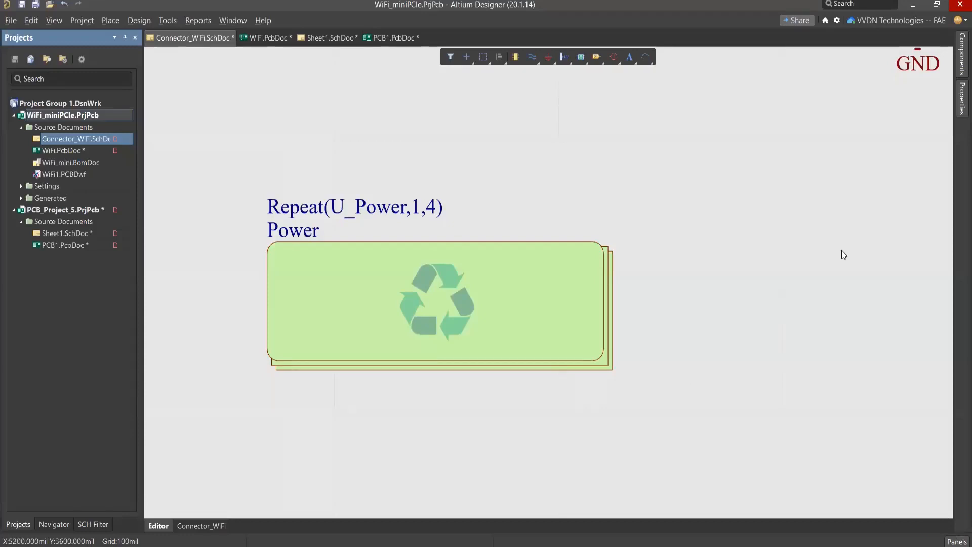
double_click(392, 326)
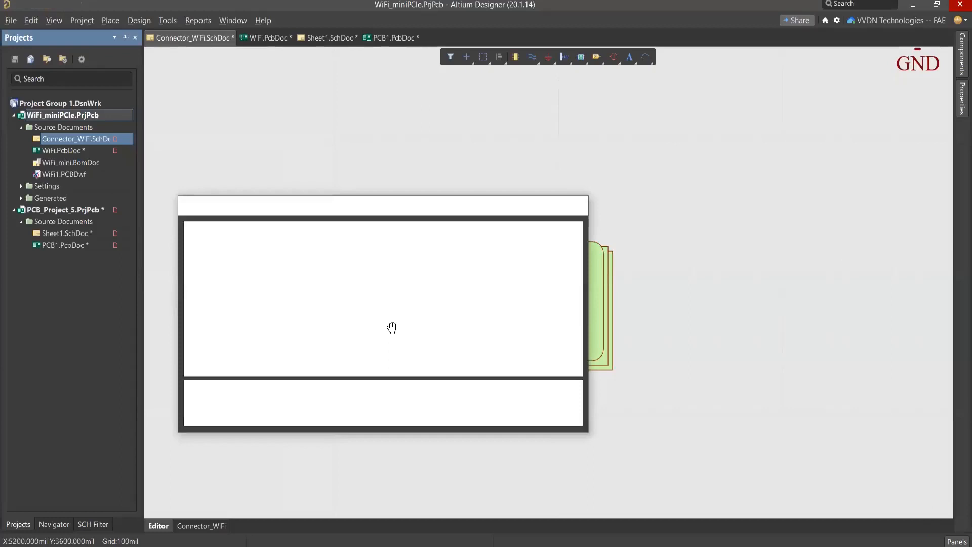
left_click(581, 209)
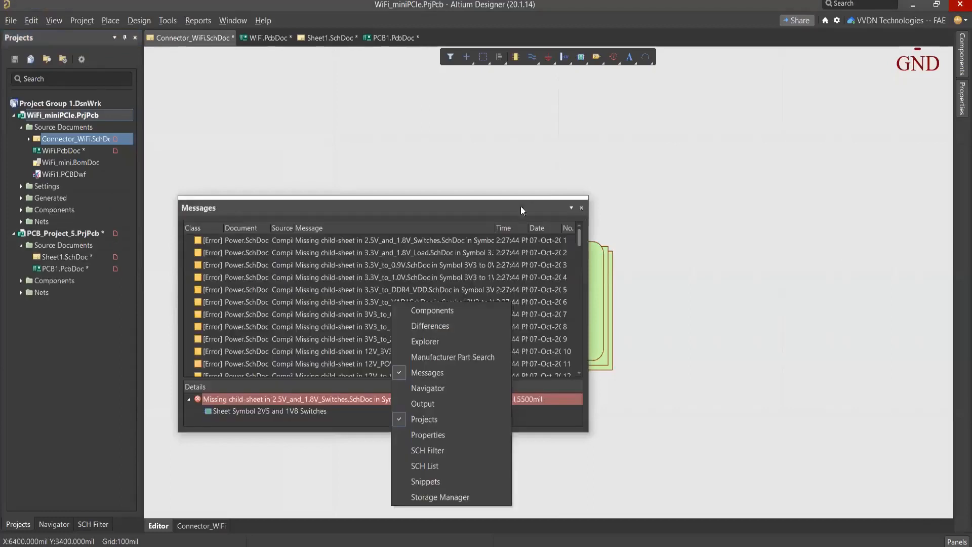
right_click_drag(446, 164, 457, 158)
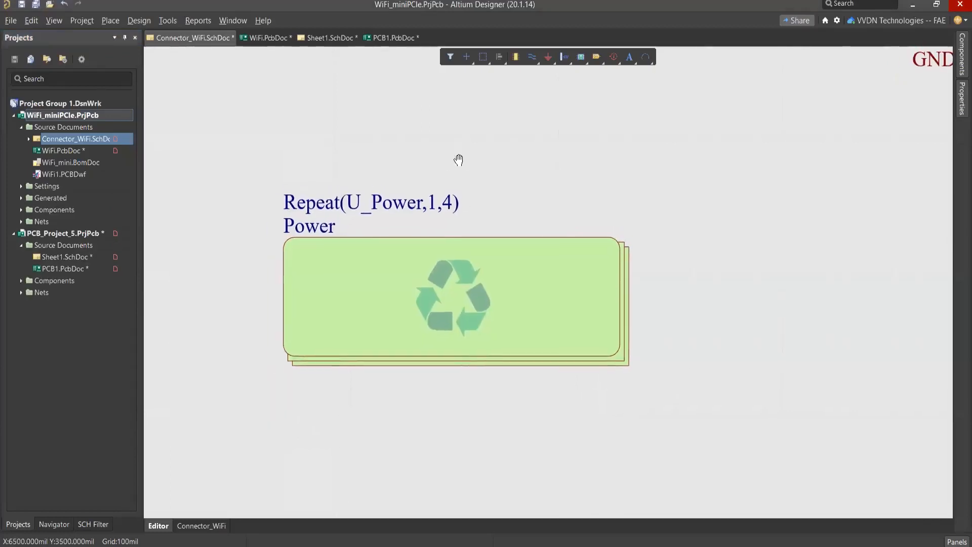
Step: Expand Connector_WiFi.SchDoc in the project tree and open the Power.SchDoc subsheet from the repeated Power sheet symbol
left_click(28, 139)
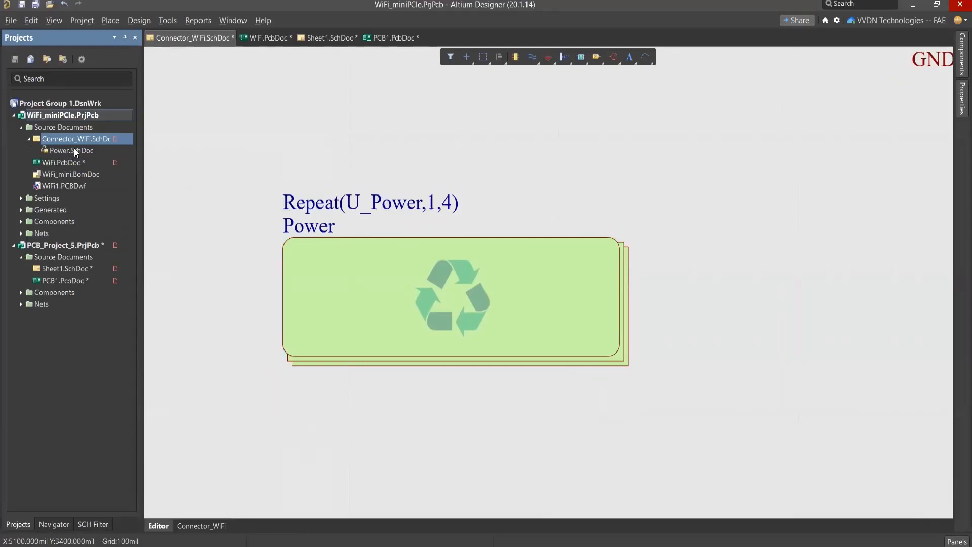
left_click(434, 285)
right_click(450, 286)
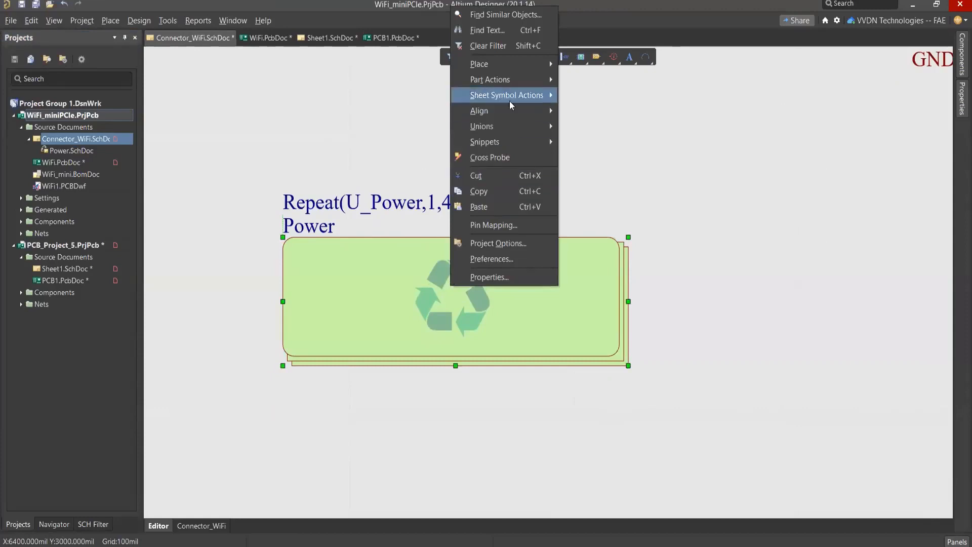
mouse_move(510, 96)
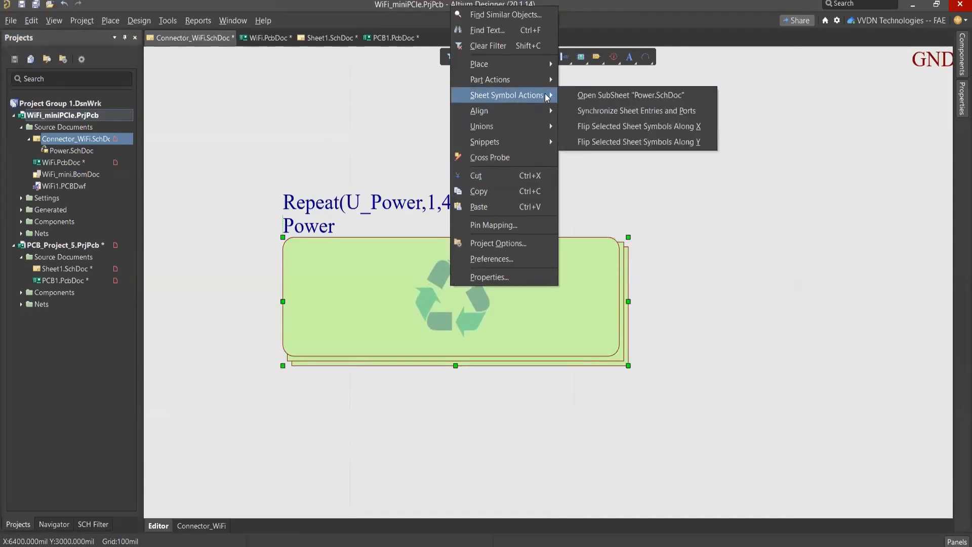
left_click(612, 95)
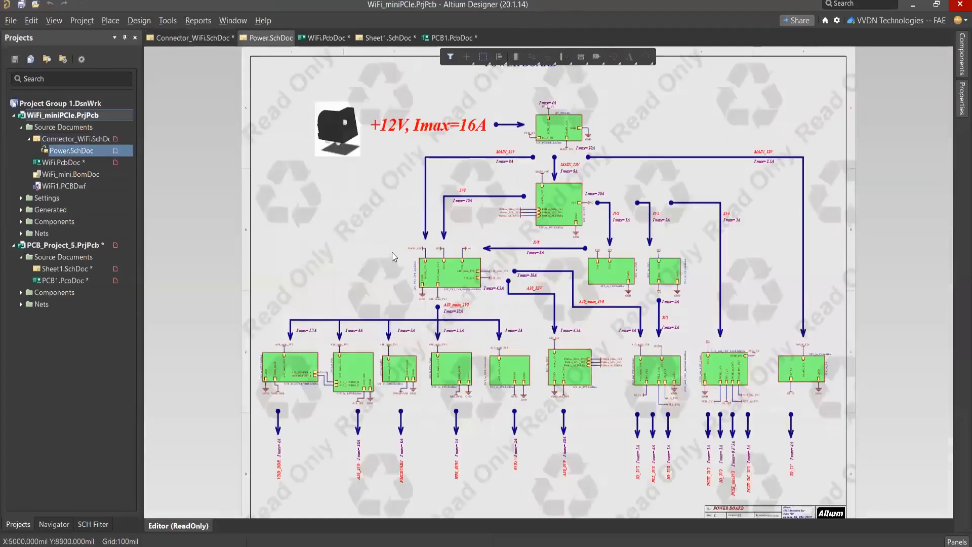
Step: Examine the power blocks and read-only watermark on the Power.SchDoc device sheet, both up close and as a whole
right_click_drag(368, 220, 375, 205)
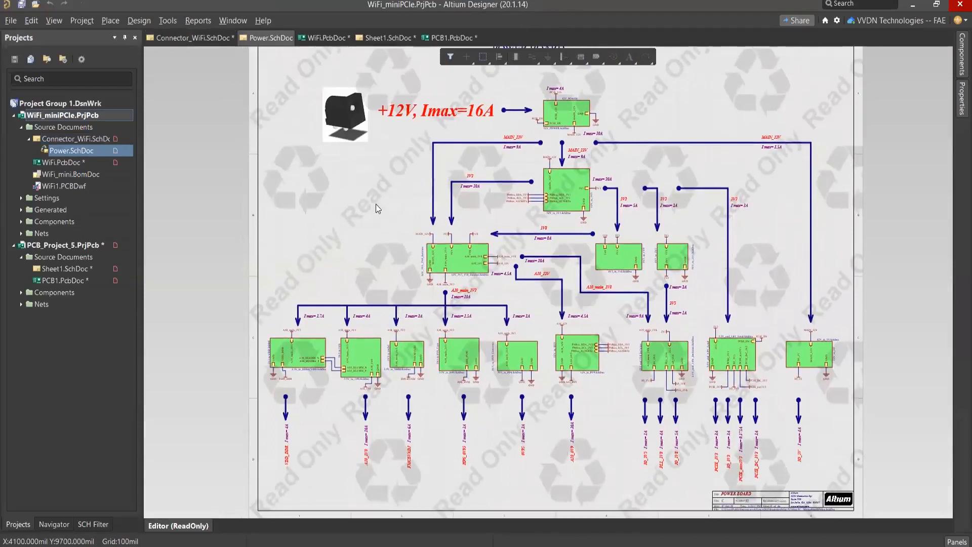
scroll(376, 204, "down", 2, "ctrl")
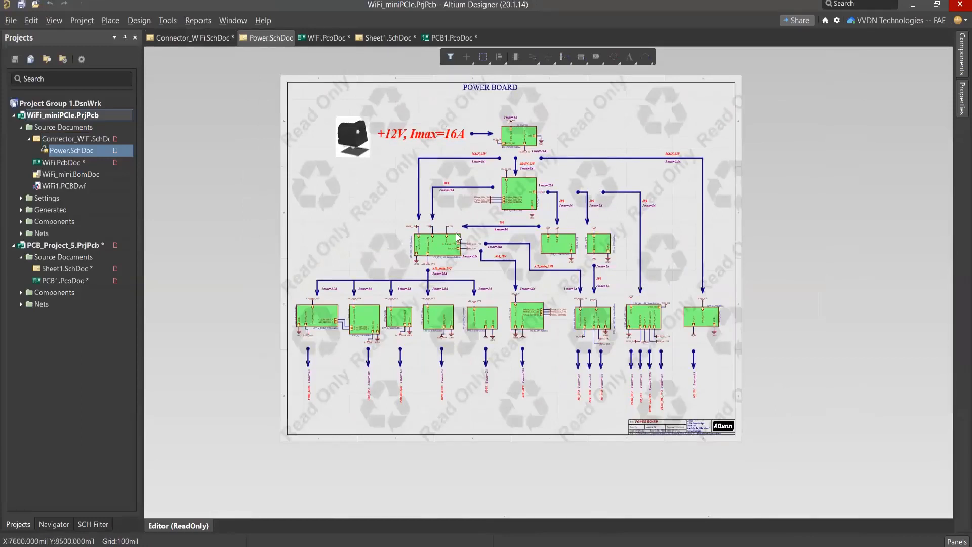
scroll(458, 237, "up", 1, "ctrl")
scroll(458, 237, "up", 1, "ctrl")
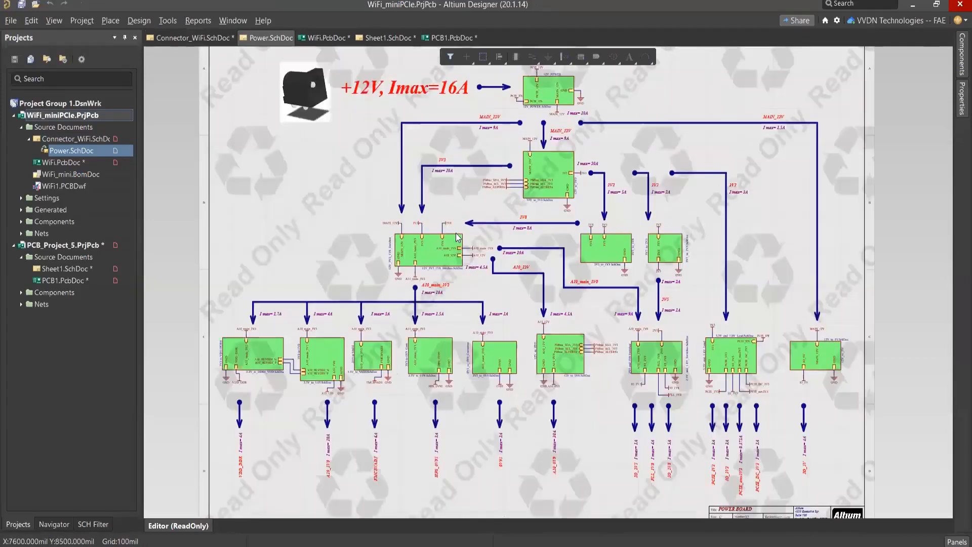
scroll(458, 237, "up", 3, "ctrl")
scroll(457, 237, "down", 1, "ctrl")
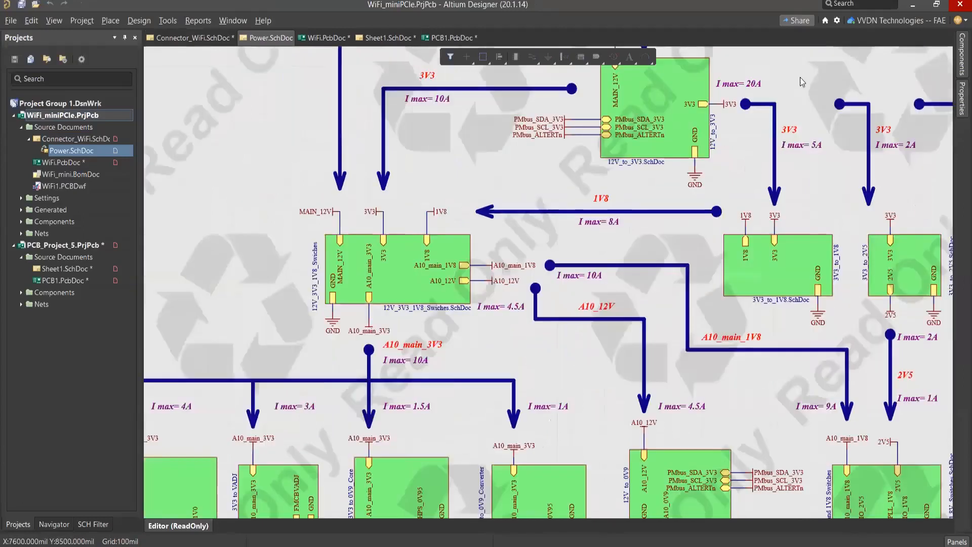
key("ctrl+Page_Down")
Step: Review the read-only and watermark options for device sheets in the preferences and close them without changing anything
left_click(838, 20)
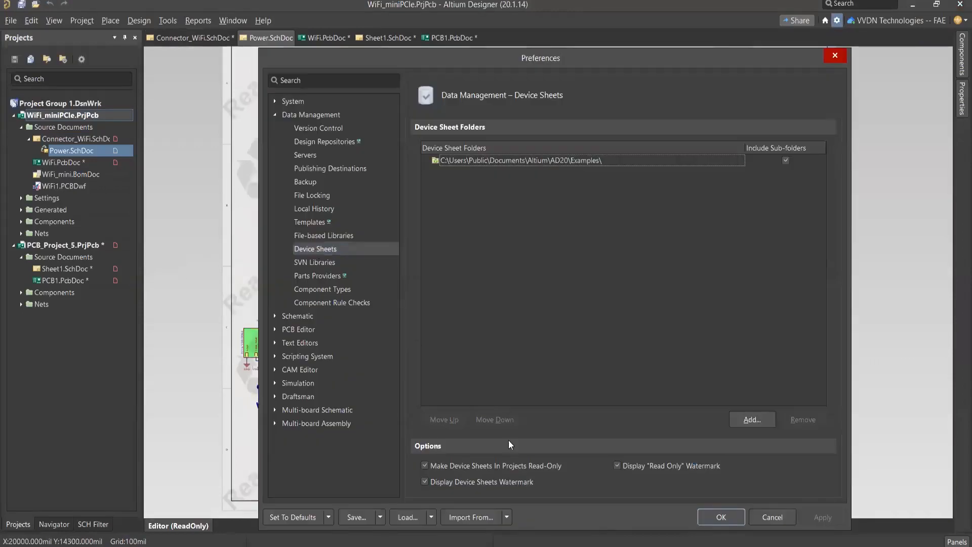
left_click(664, 482)
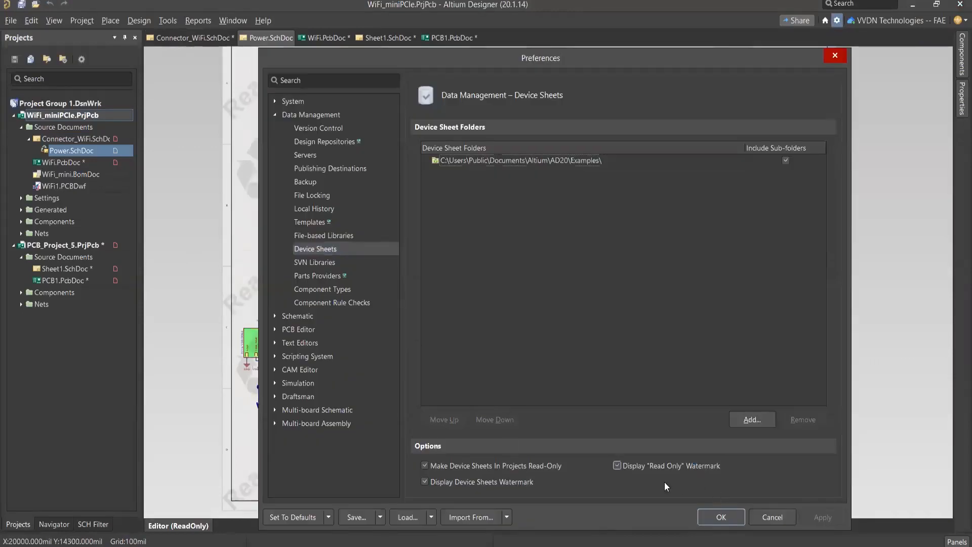
left_click(665, 481)
key("Escape")
Step: Return to the Connector_WiFi.SchDoc schematic and inspect the repeated Power sheet symbol
left_click(79, 139)
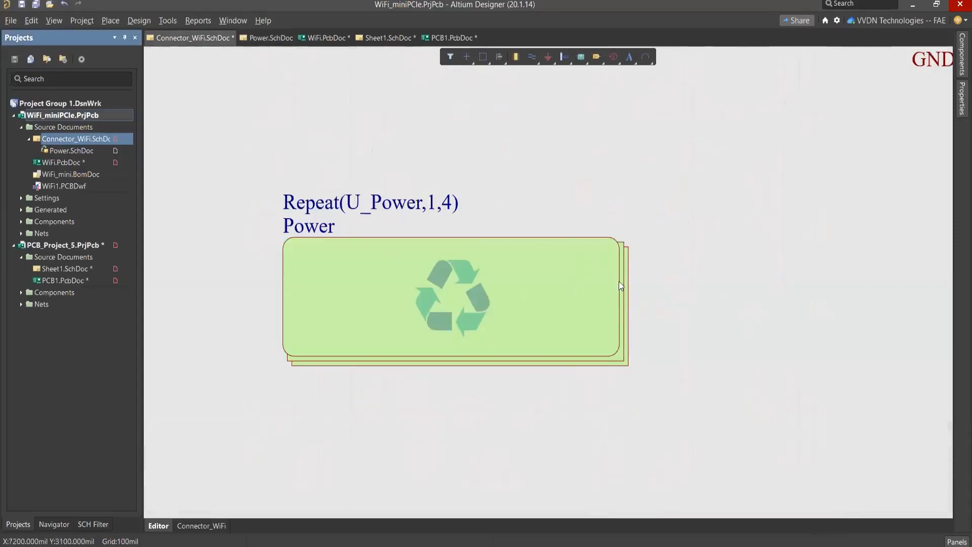
left_click(553, 278)
left_click(740, 269)
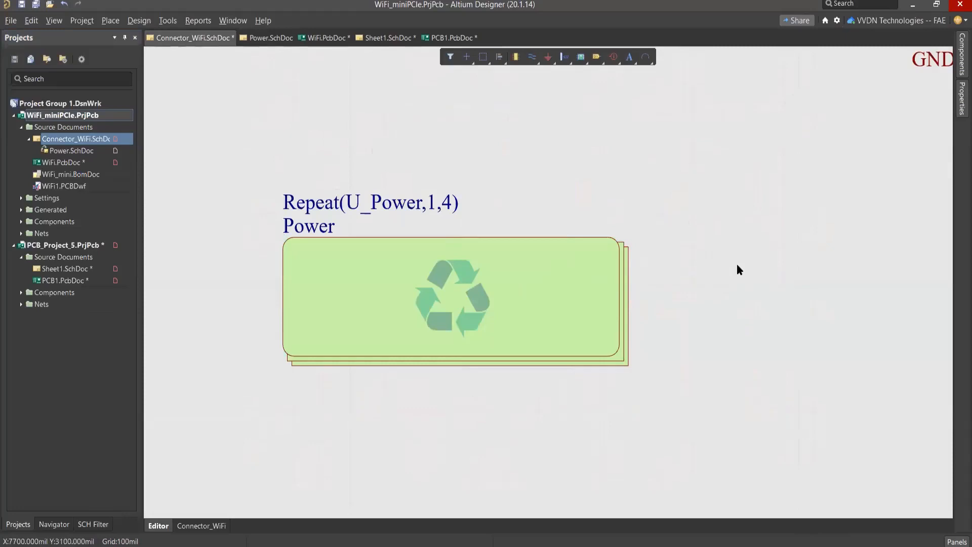
Step: Open WiFi.PcbDoc and bring up the engineering change order that imports changes from the WiFi_miniPCIe project
double_click(79, 163)
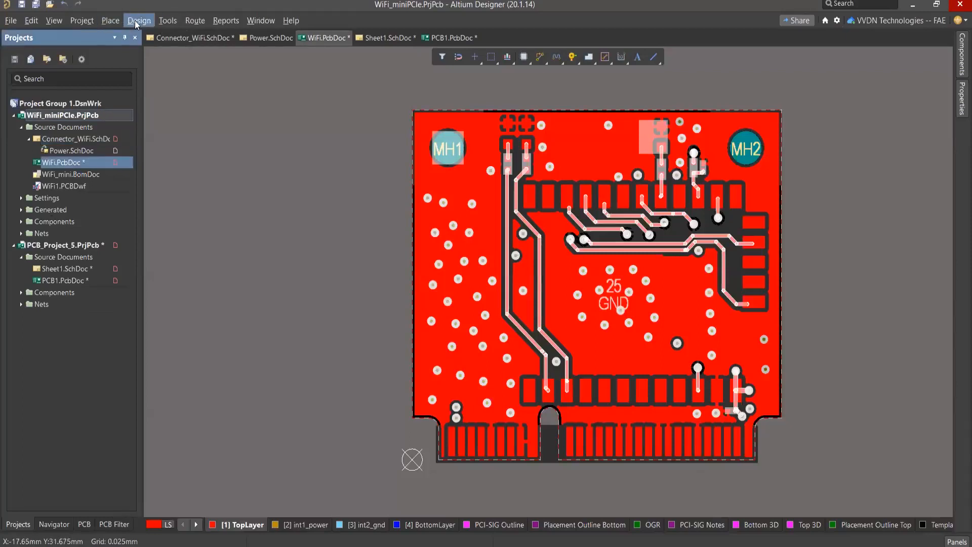
left_click(134, 21)
left_click(165, 52)
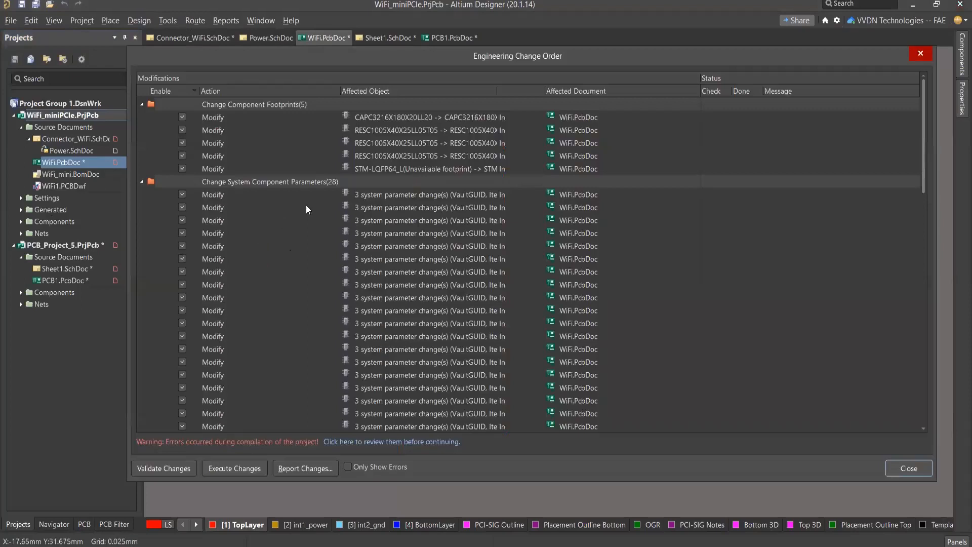
Step: Review the listed component, net, channel class and room changes in the engineering change order and close it without executing
scroll(306, 205, "down", 10)
scroll(306, 209, "down", 7)
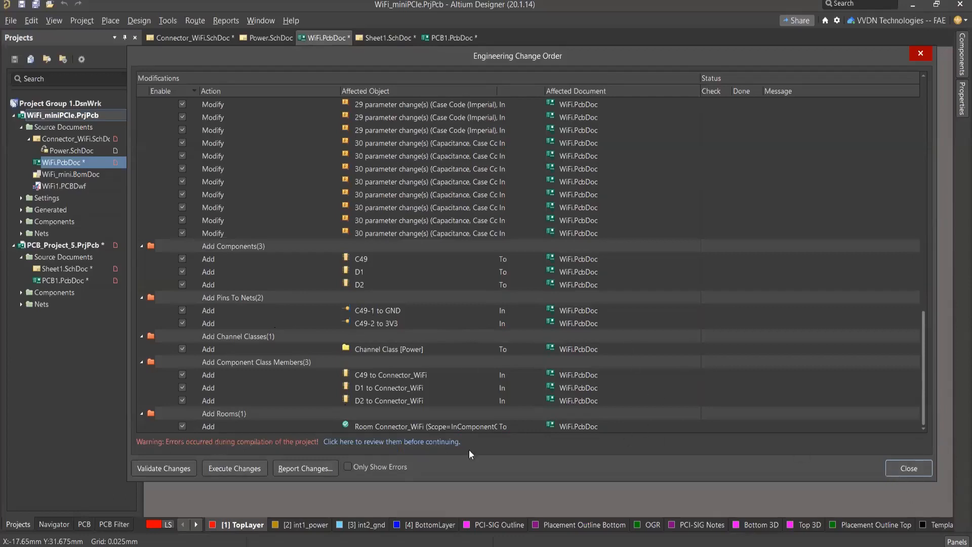
scroll(566, 332, "up", 12)
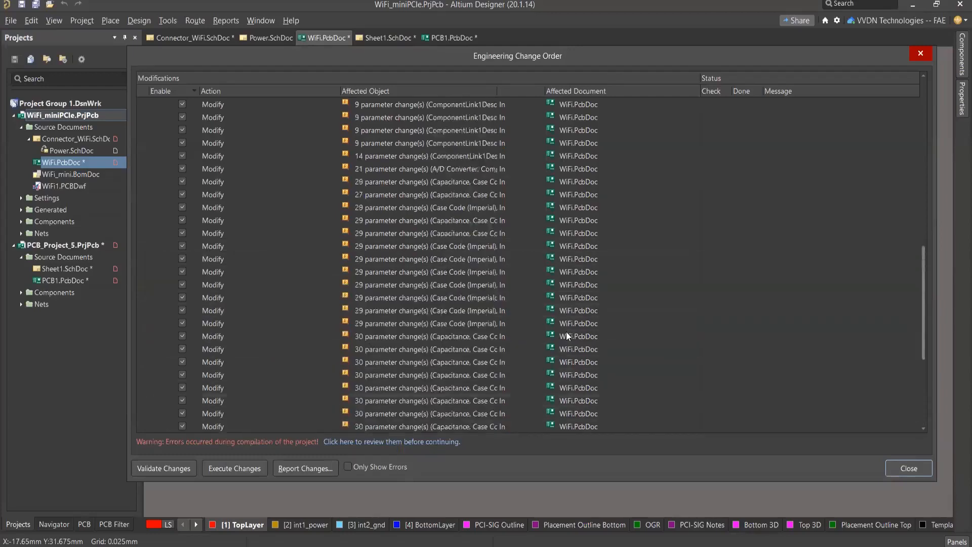
scroll(566, 332, "up", 3)
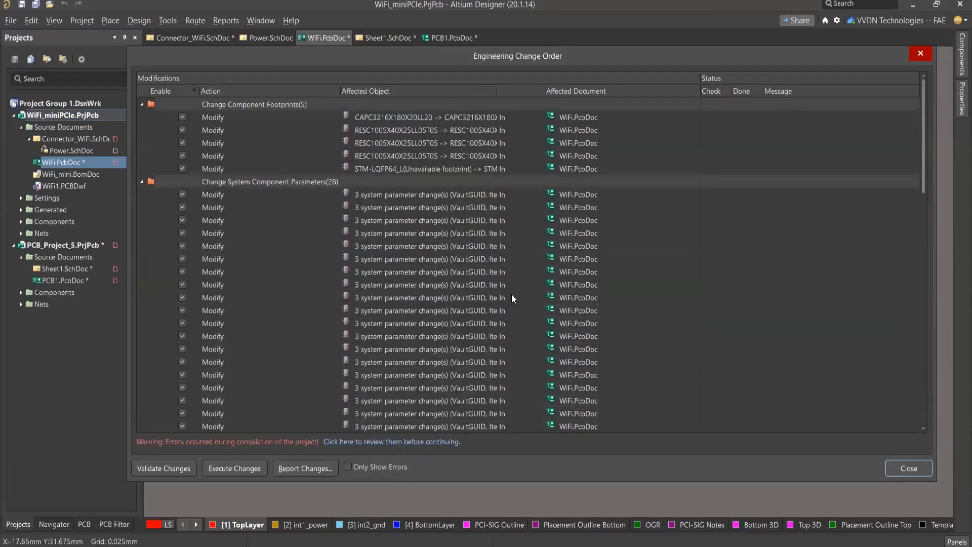
key("Escape")
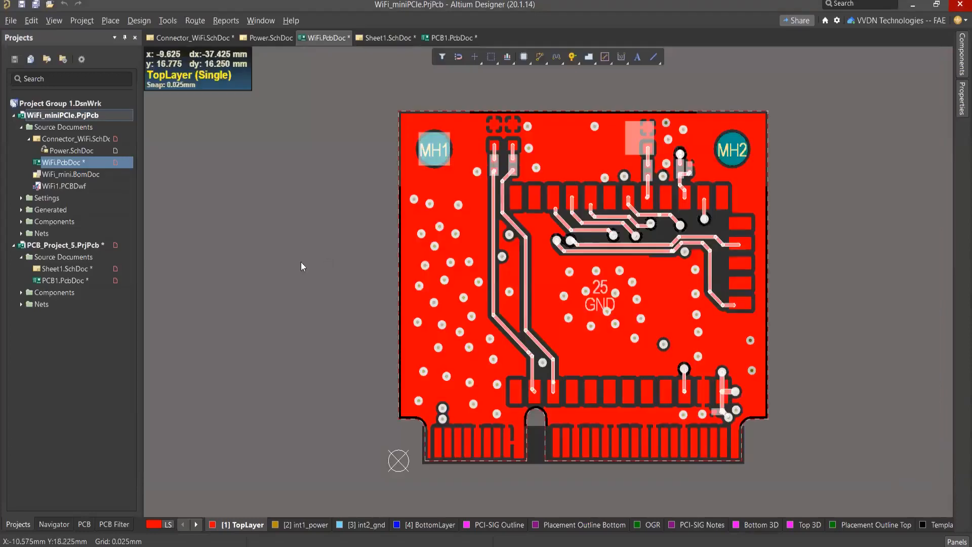
Step: Switch back to Connector_WiFi.SchDoc and view the repeated Power sheet symbol among the surrounding circuitry
left_click(196, 42)
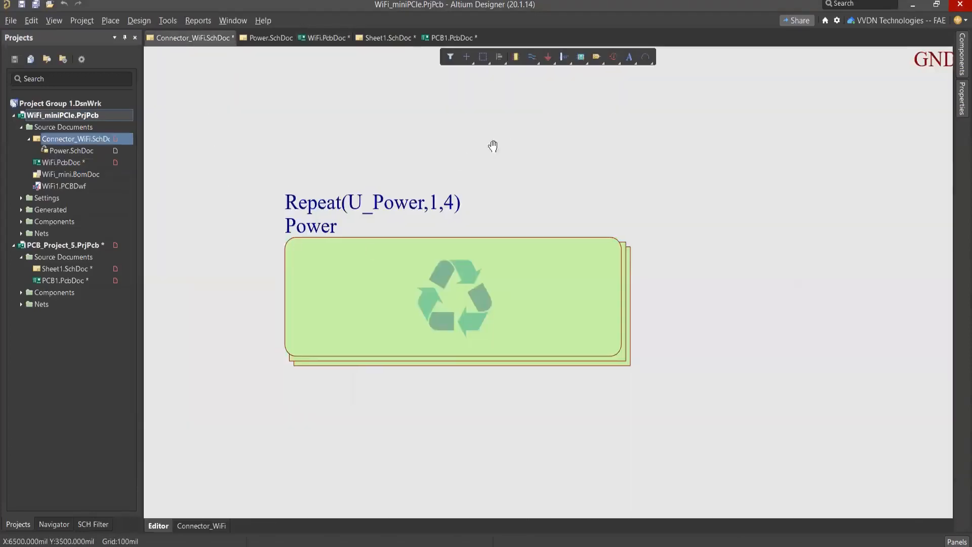
scroll(493, 164, "down", 5, "ctrl")
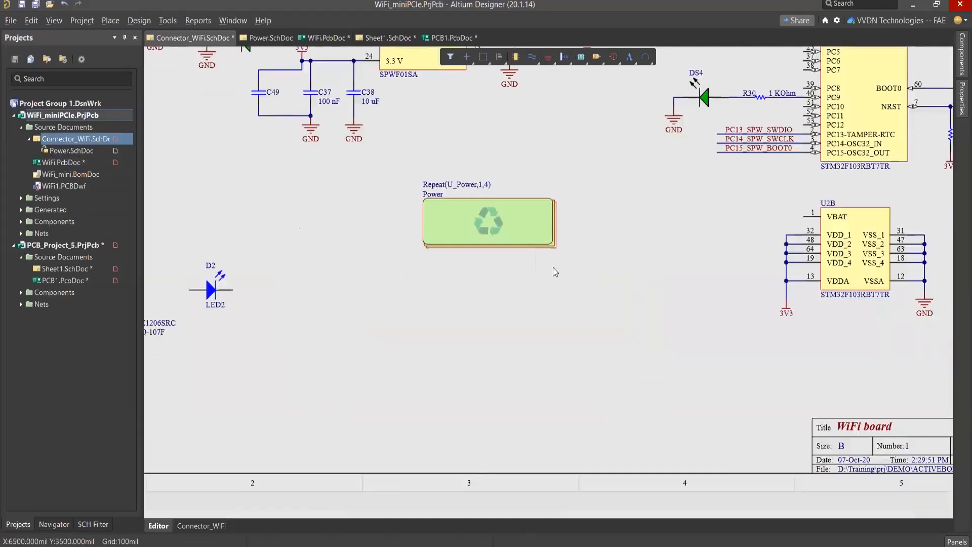
Step: Look over the whole Connector_WiFi schematic, and open Power.SchDoc to view the read-only power board sheet
scroll(553, 267, "down", 2, "ctrl")
scroll(551, 141, "down", 4, "ctrl")
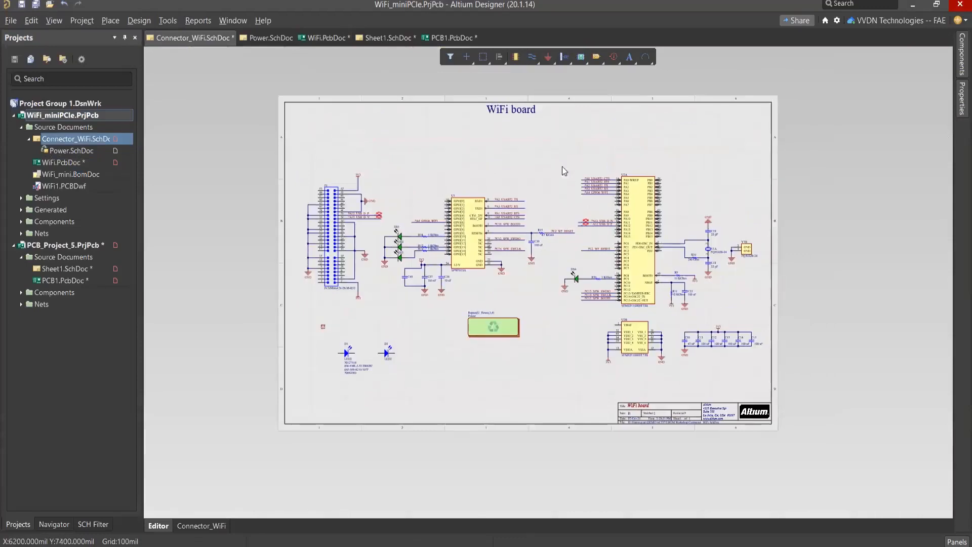
right_click_drag(543, 158, 534, 156)
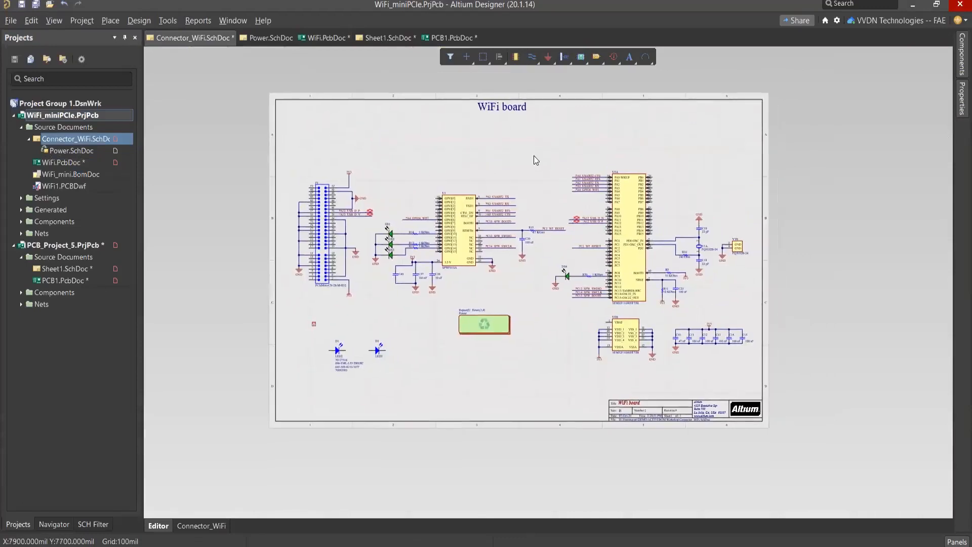
scroll(534, 156, "up", 2, "ctrl")
scroll(524, 153, "up", 2, "ctrl")
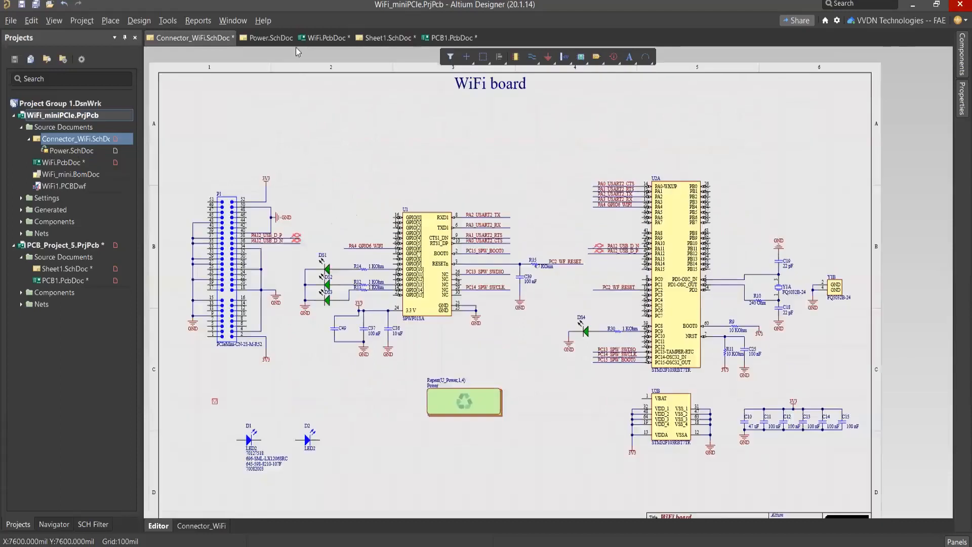
left_click(266, 37)
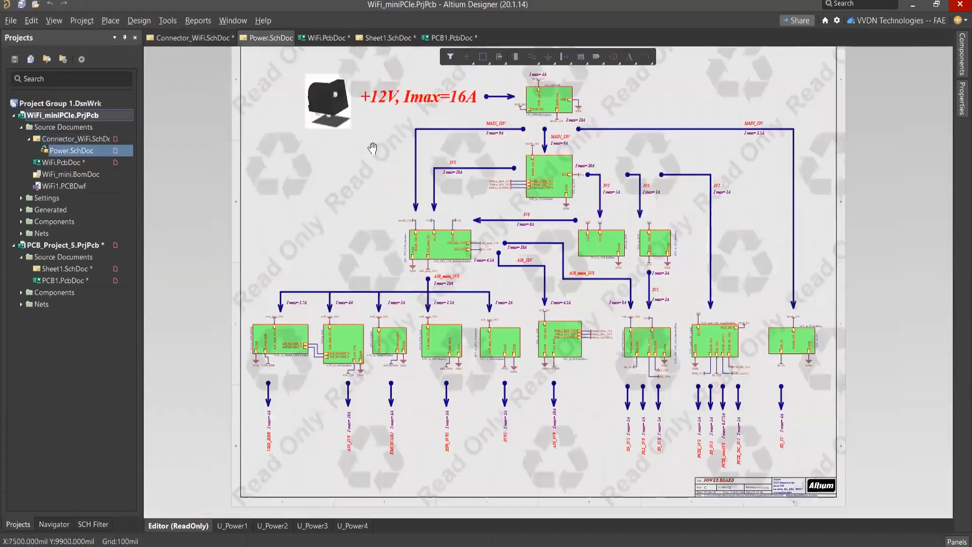
right_click_drag(373, 148, 363, 156)
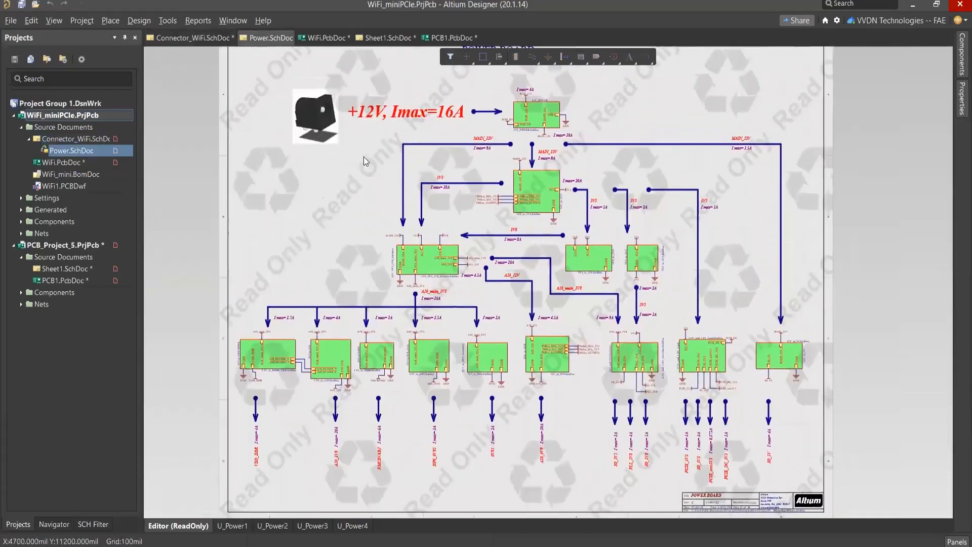
scroll(352, 157, "down", 2, "ctrl")
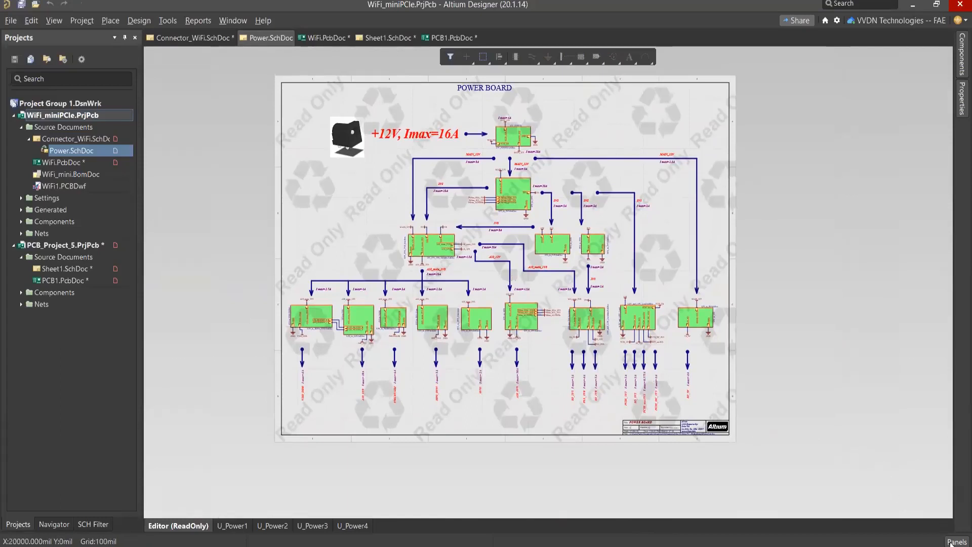
Step: Open the server Explorer and browse the Managed Content folder to Managed Schematic Sheets
left_click(954, 542)
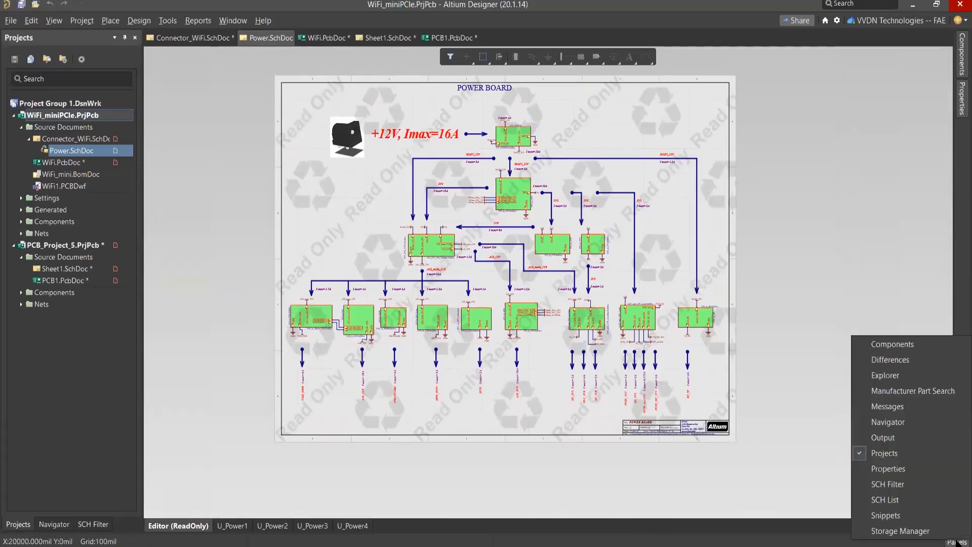
left_click(886, 376)
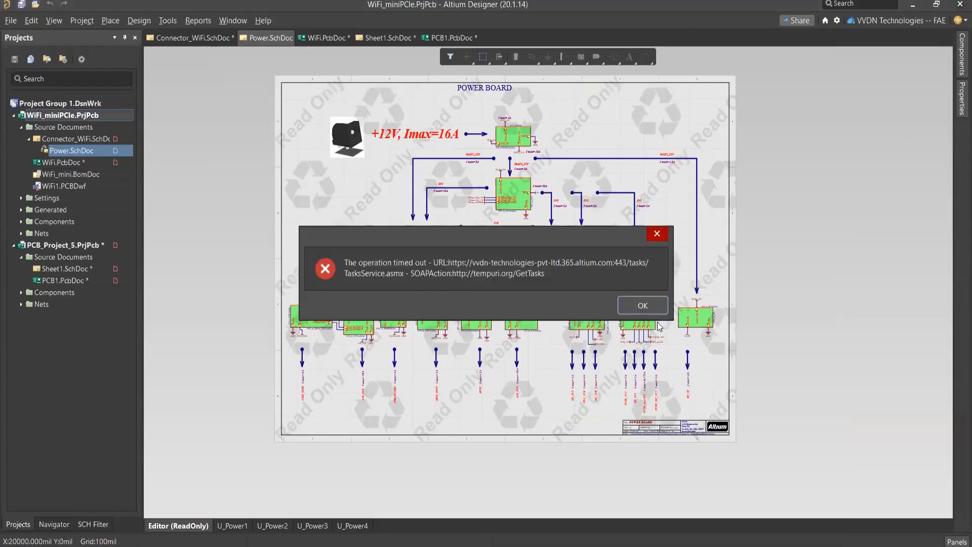
left_click(650, 308)
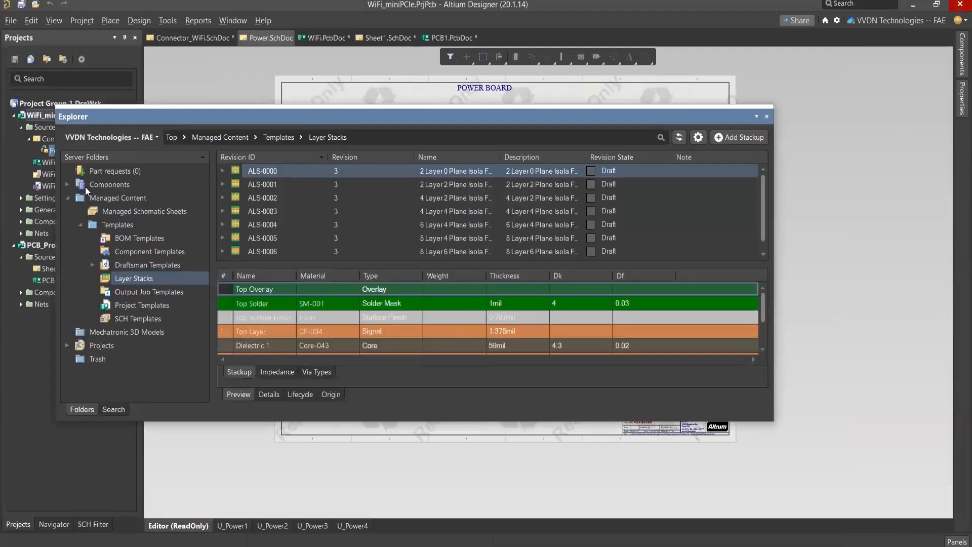
left_click(68, 198)
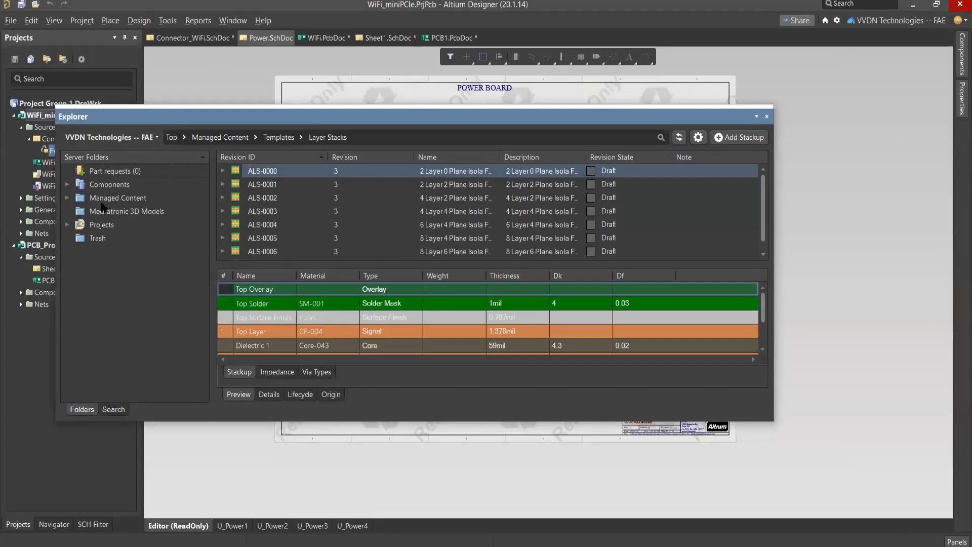
left_click(68, 198)
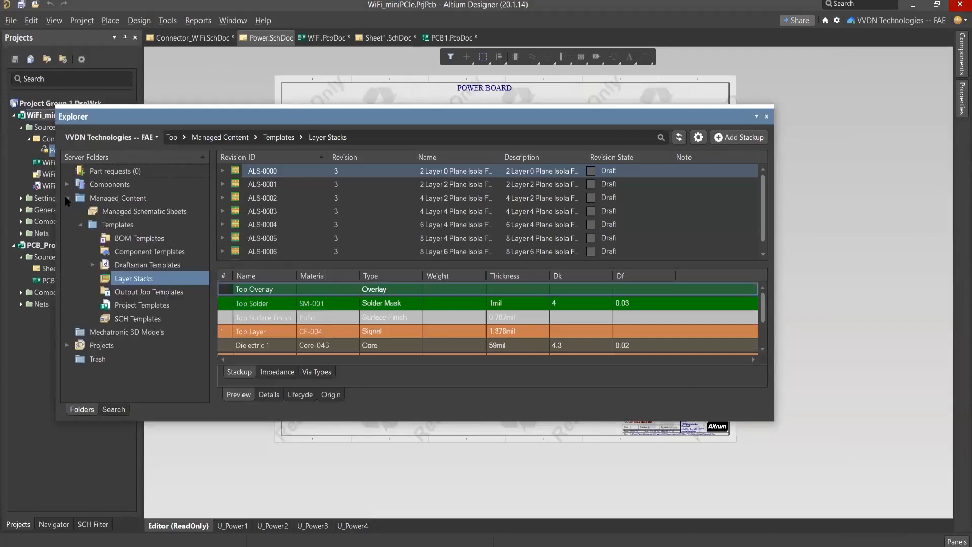
left_click(119, 211)
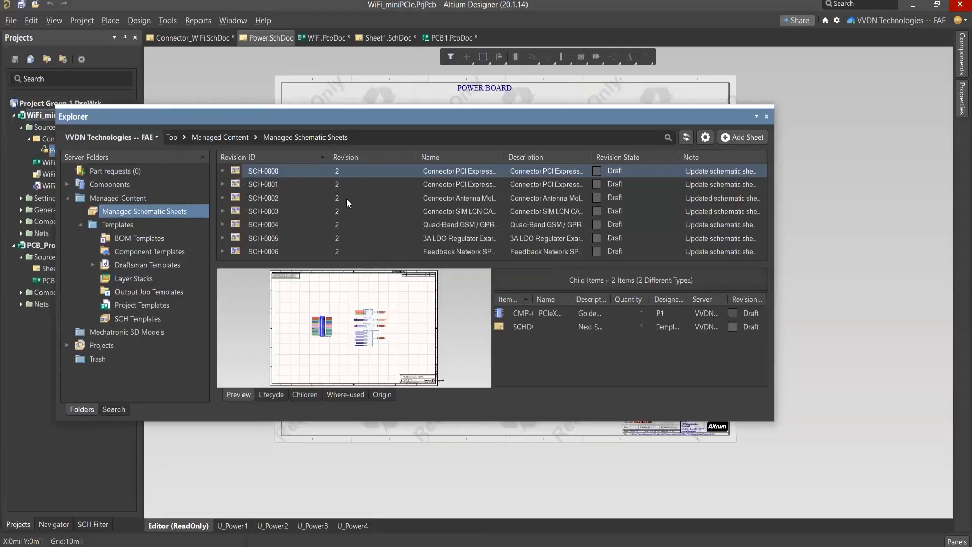
Step: Preview managed sheet SCH-0001 and check which operations are available for it
left_click(299, 184)
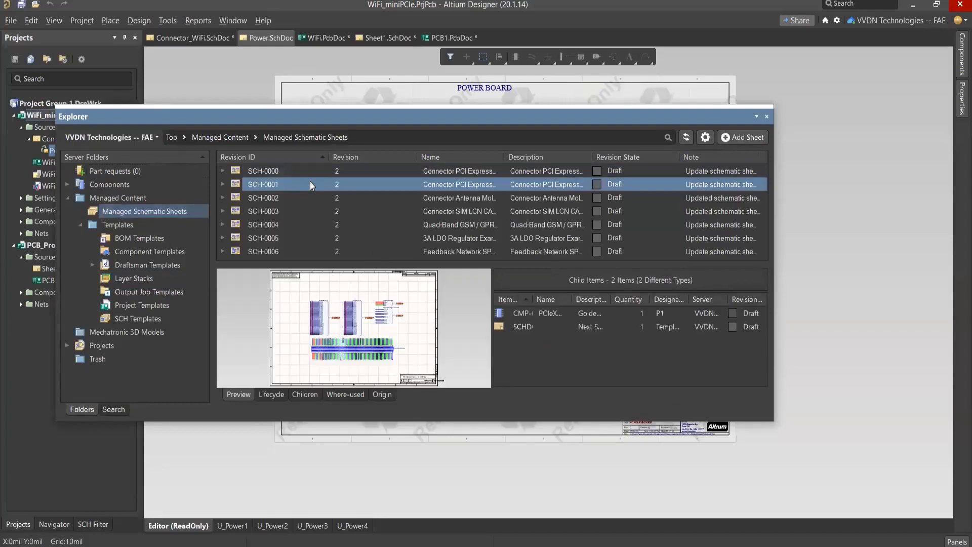
double_click(308, 185)
right_click(308, 184)
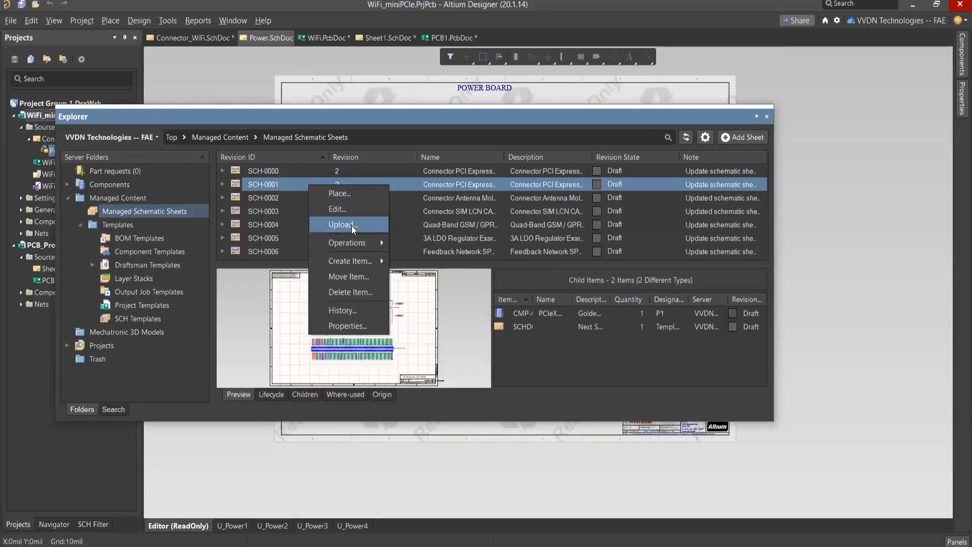
left_click(272, 185)
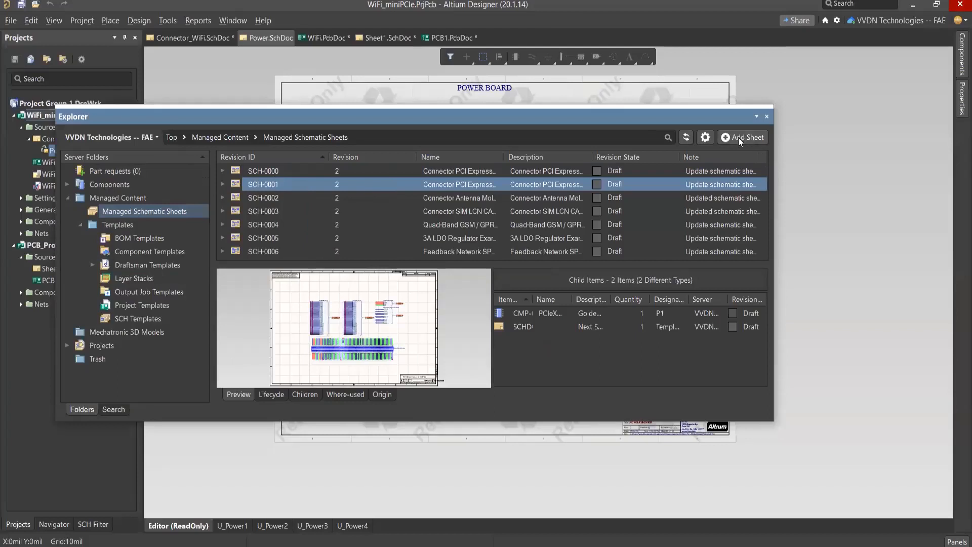
Step: Review the content types and advanced settings for a new Managed Schematic Sheet item, and close the dialog without creating it
left_click(739, 138)
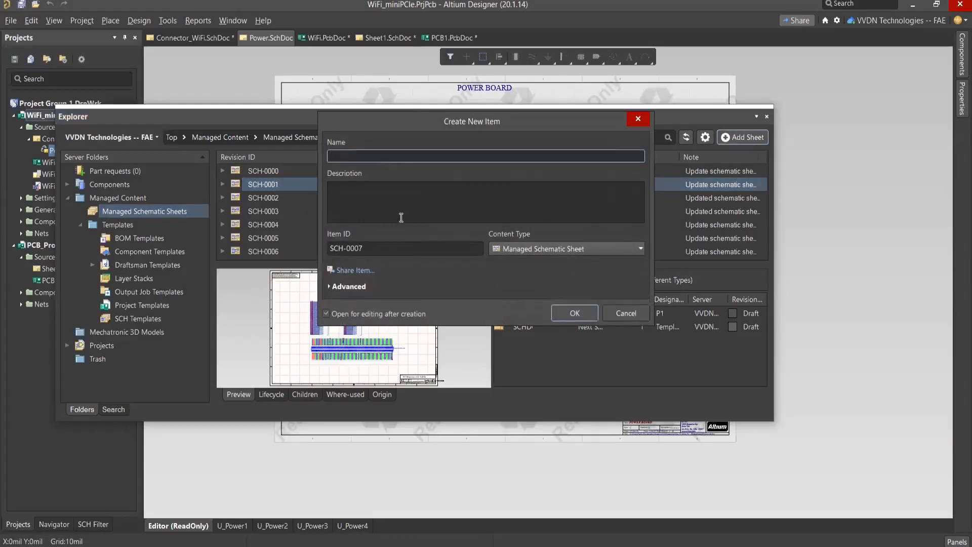
left_click(329, 287)
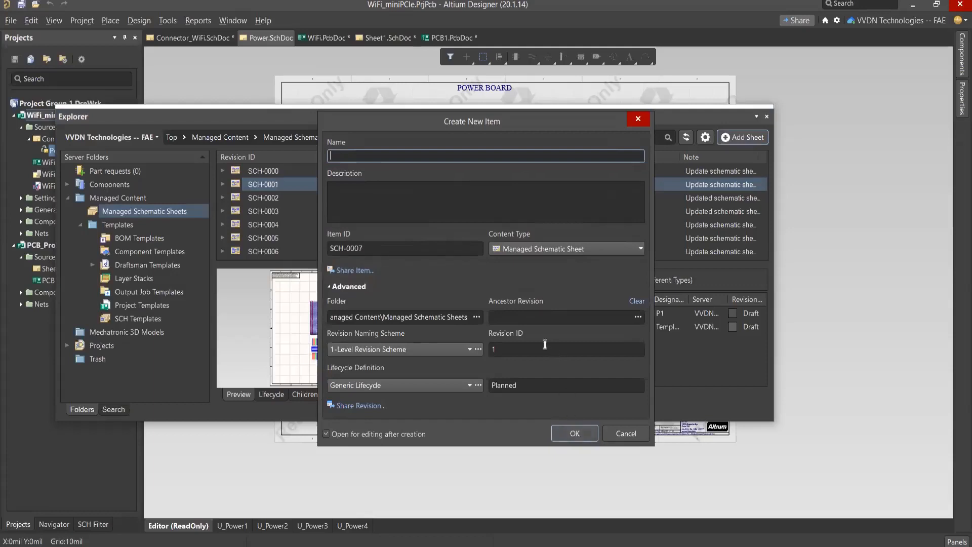
left_click(533, 247)
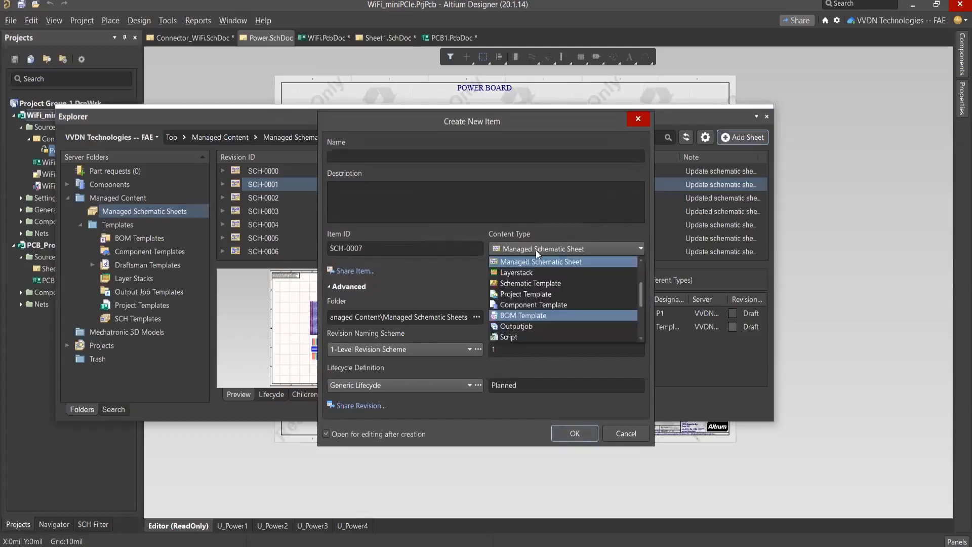
left_click(543, 262)
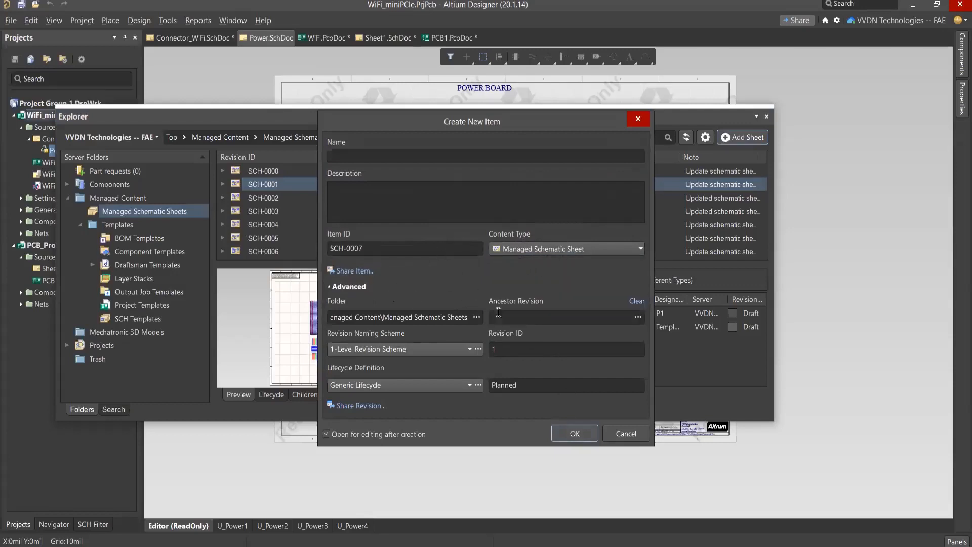
left_click(638, 119)
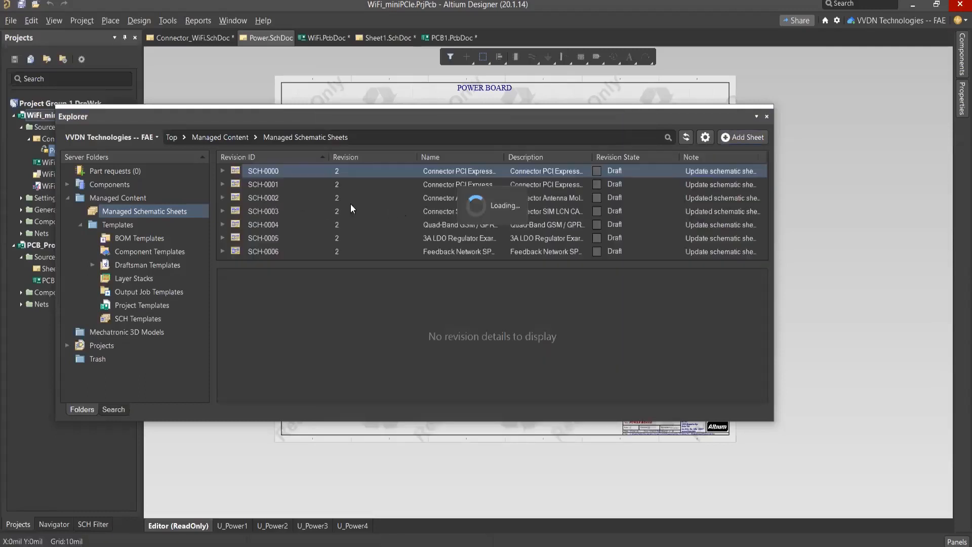
Step: Check the operations available for SCH-0000, view the Templates folder and close the Explorer
right_click(288, 172)
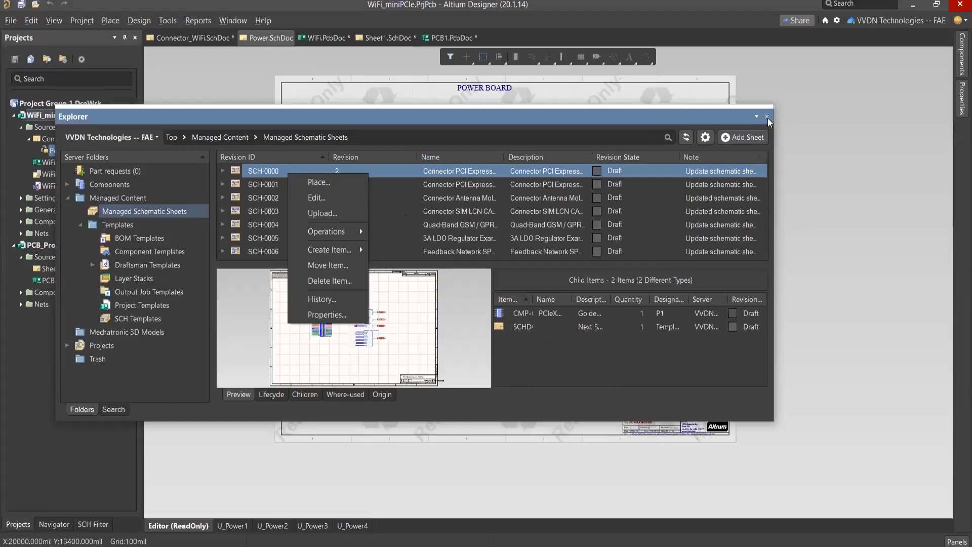
left_click(559, 120)
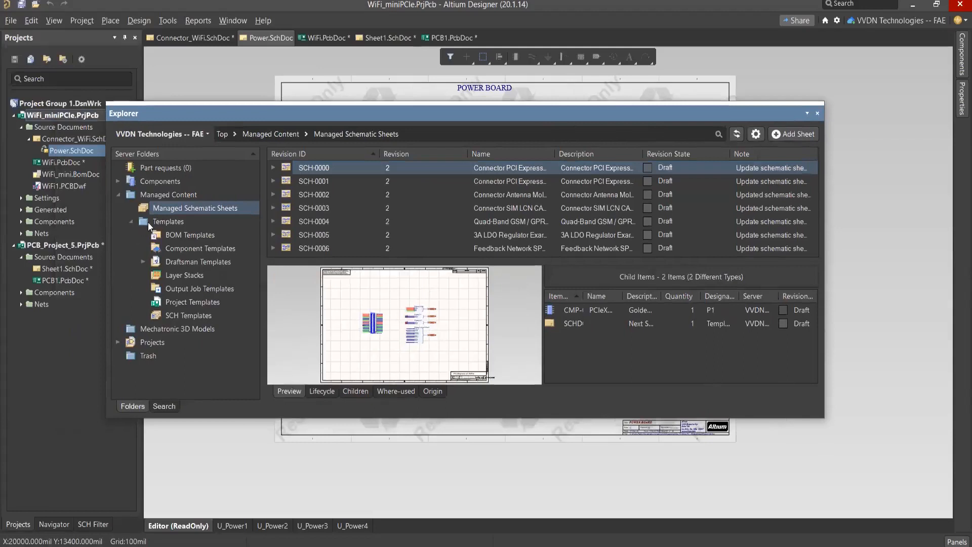
left_click(148, 223)
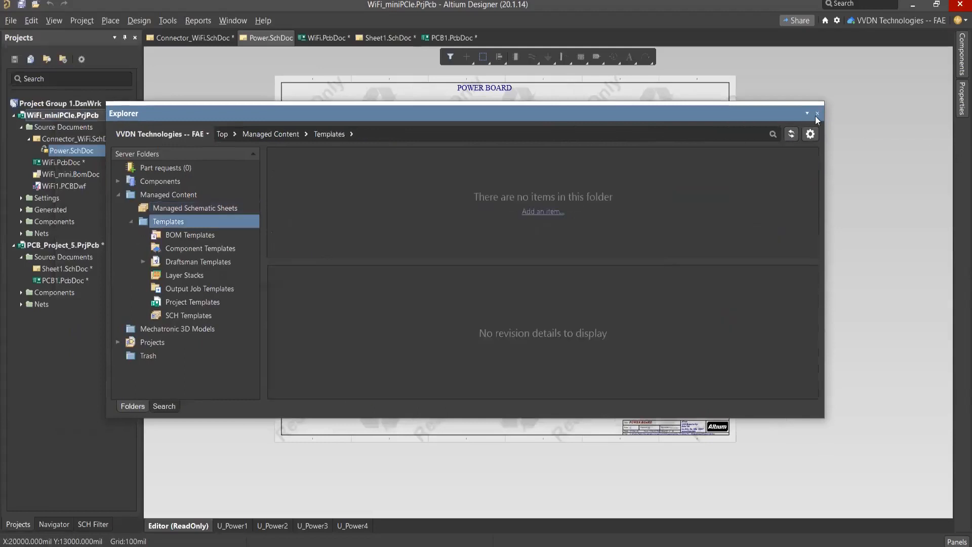
left_click(817, 116)
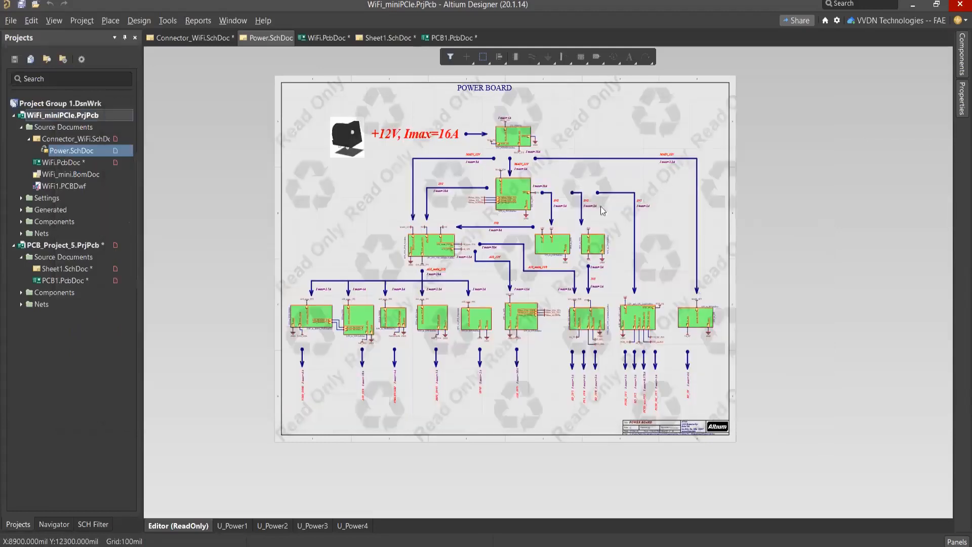
Step: Return to Connector_WiFi.SchDoc and inspect the title block of the WiFi board sheet
left_click(71, 139)
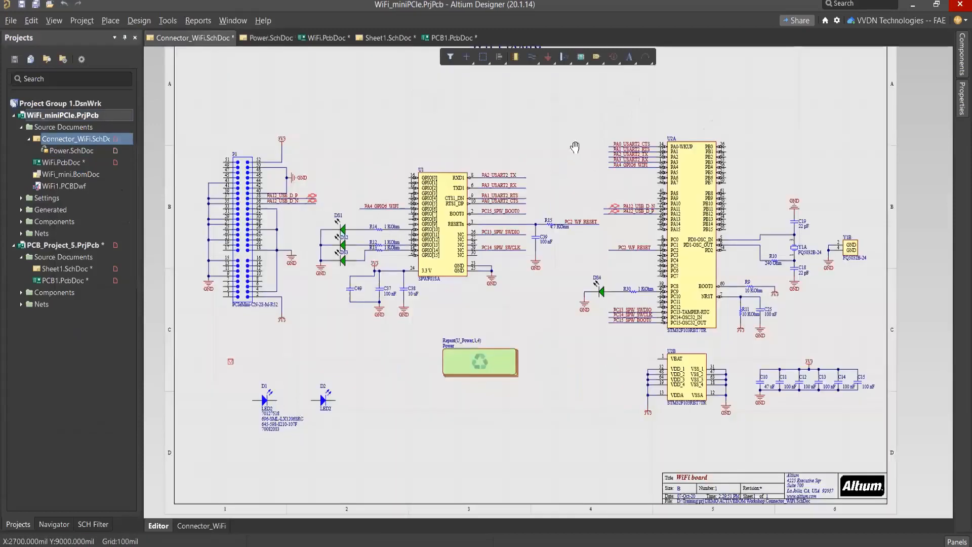
right_click_drag(575, 147, 562, 134)
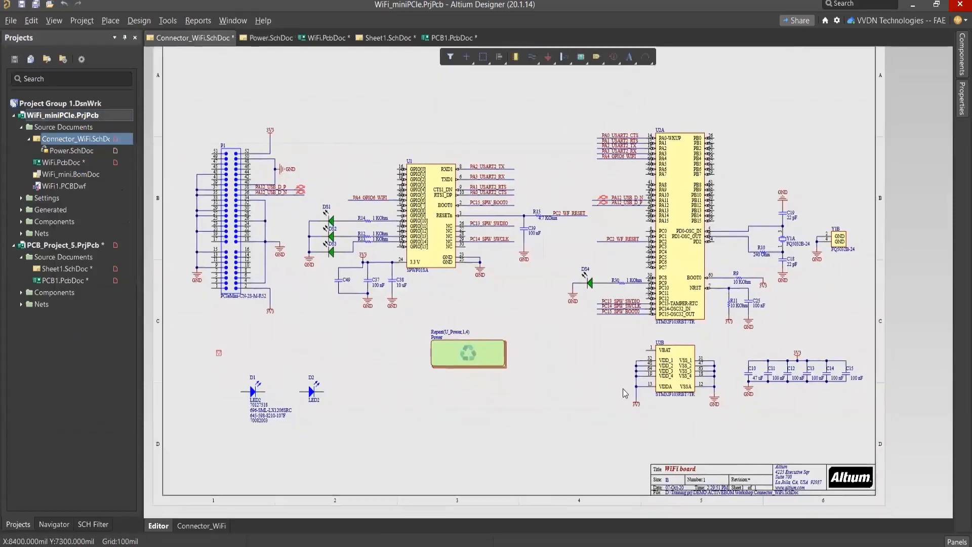
scroll(647, 352, "up", 4, "ctrl")
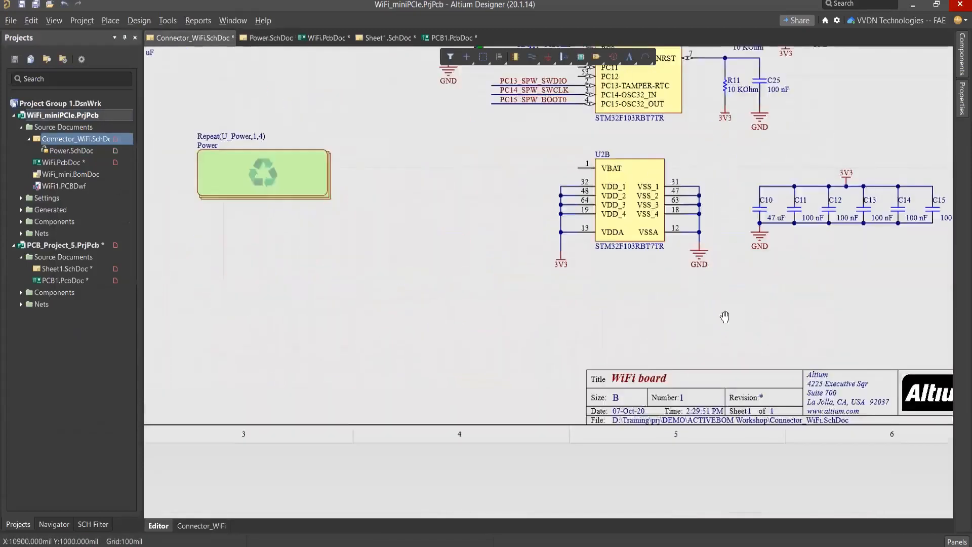
right_click_drag(415, 339, 405, 313)
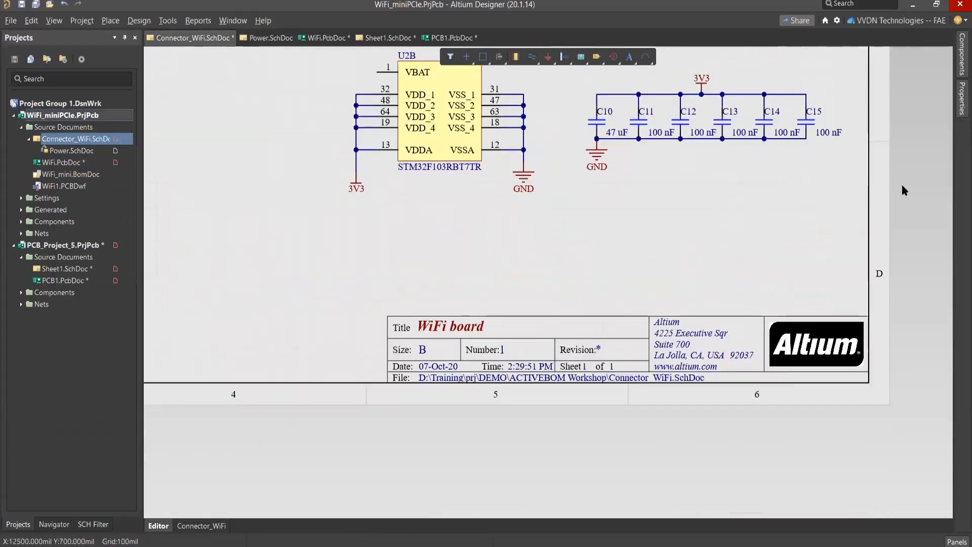
Step: Try Custom page formatting in the Connector_WiFi sheet's document options, switch it to Standard and view the sheet corner
left_click(961, 99)
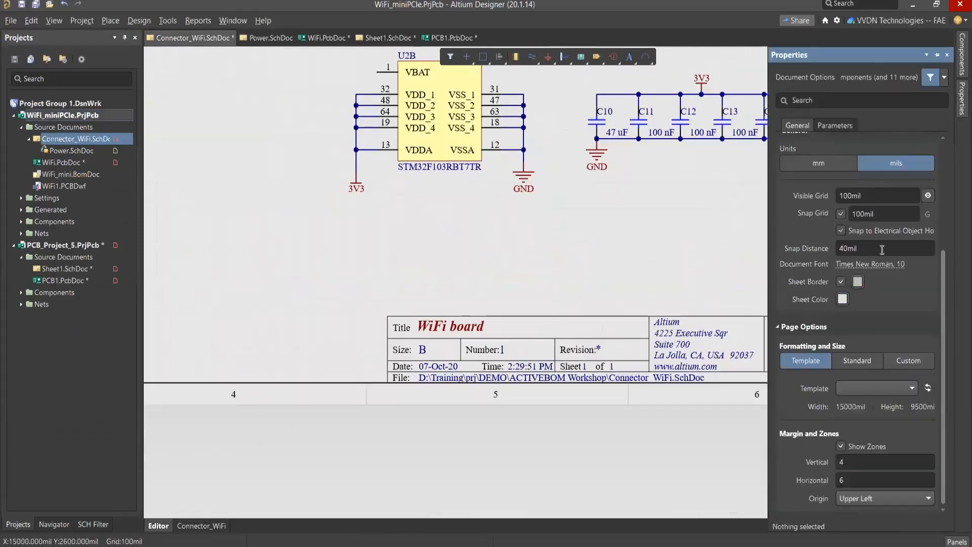
left_click_drag(769, 274, 731, 273)
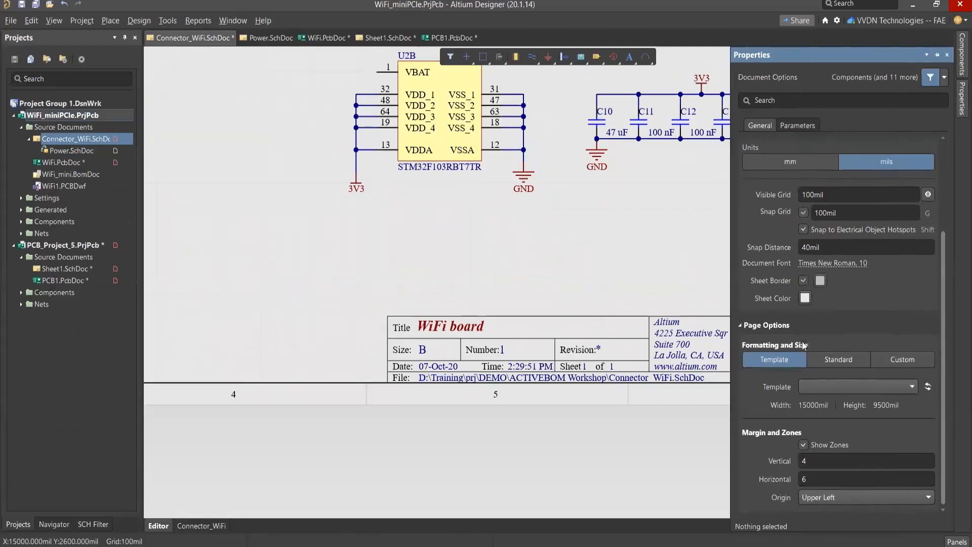
left_click(893, 360)
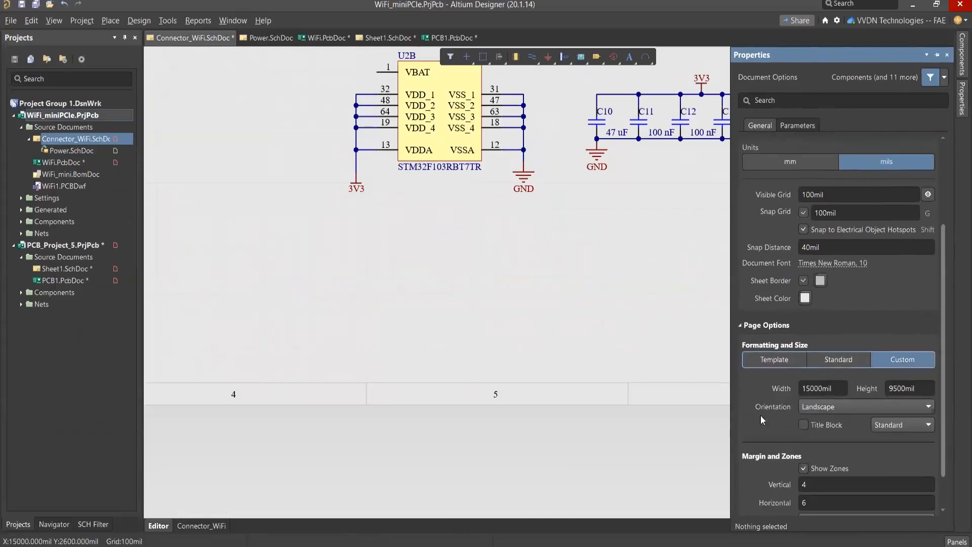
scroll(821, 415, "down", 2)
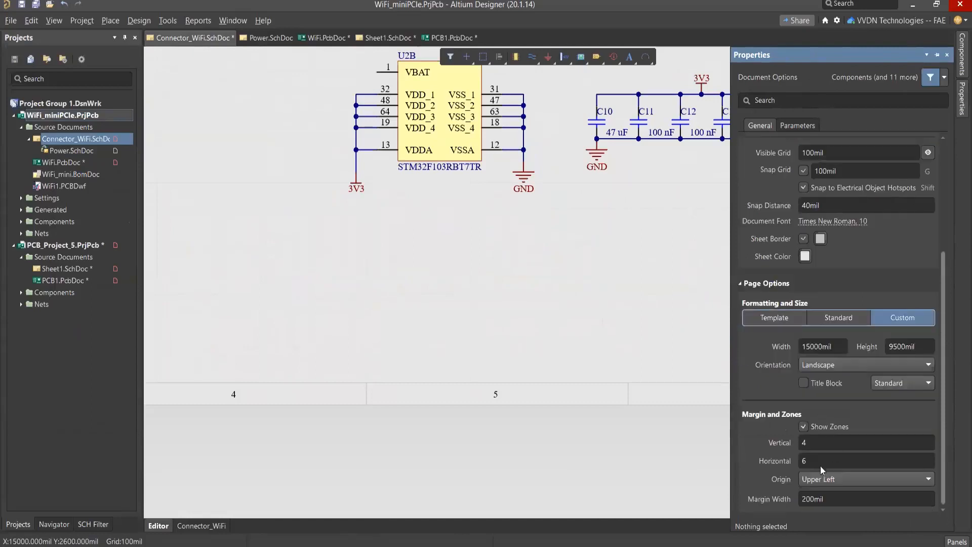
left_click(849, 318)
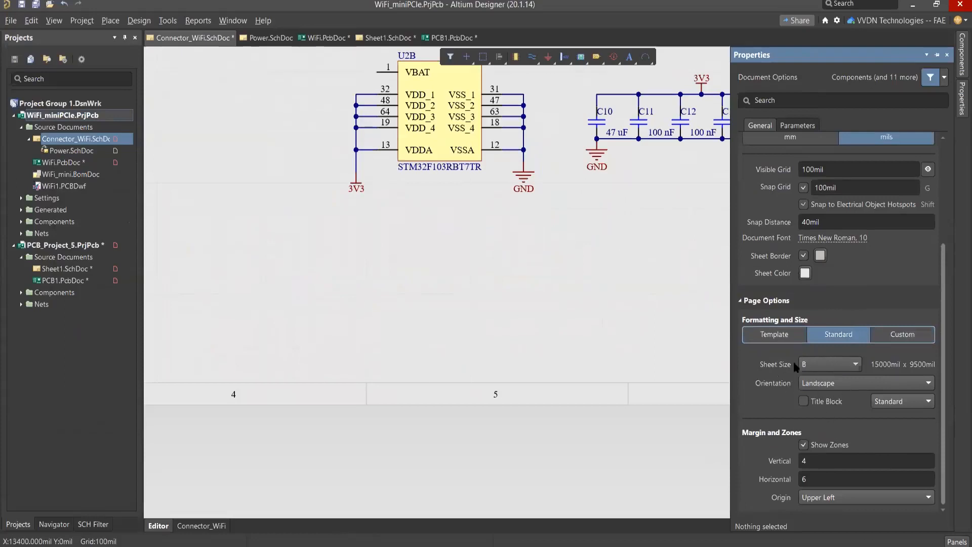
right_click_drag(560, 260, 547, 261)
right_click_drag(632, 242, 643, 285)
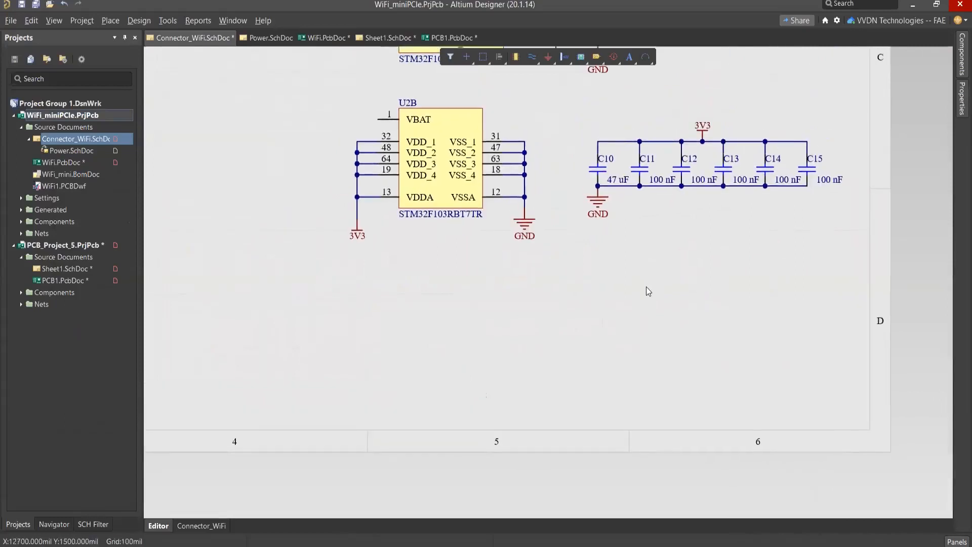
scroll(646, 287, "down", 1, "ctrl")
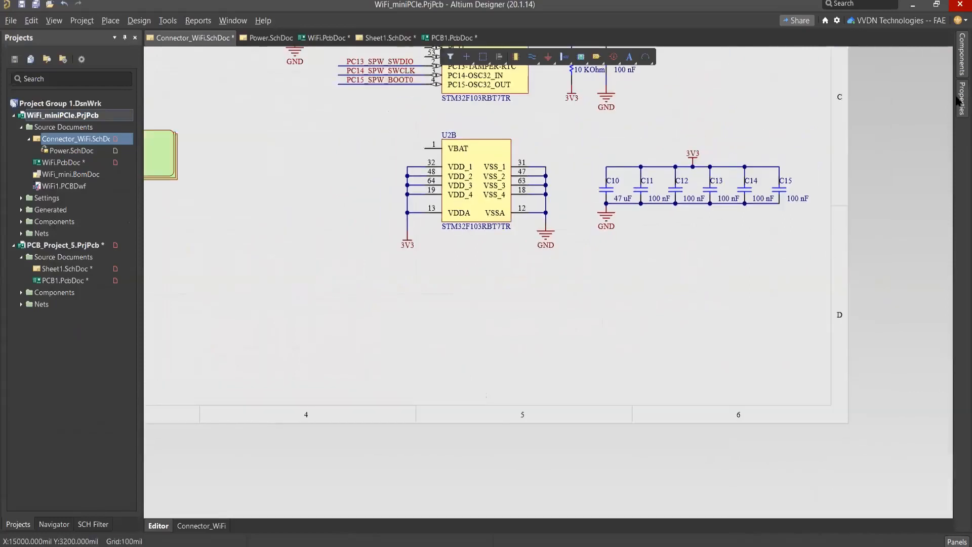
Step: Apply the A template to the Connector_WiFi sheet for this document and view its title block
mouse_move(960, 101)
left_click(898, 333)
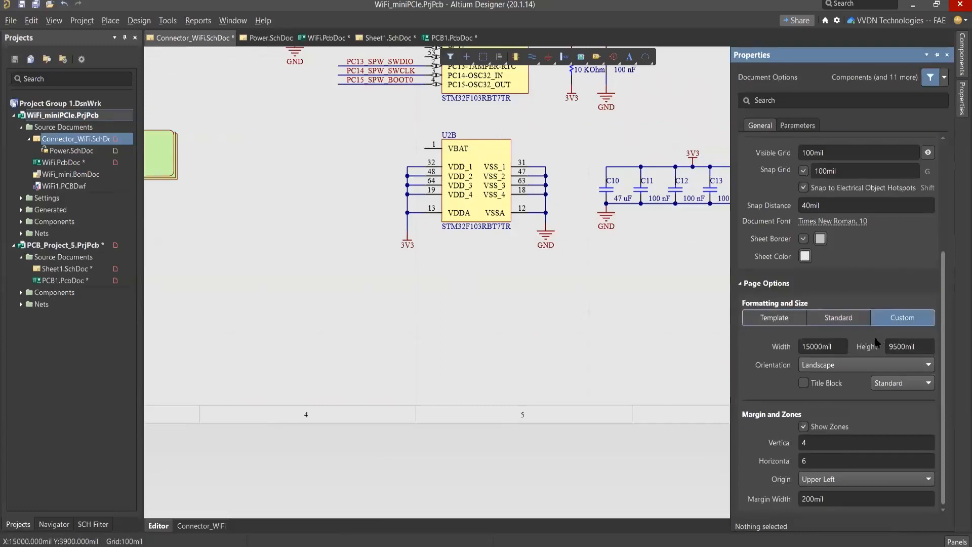
left_click(789, 318)
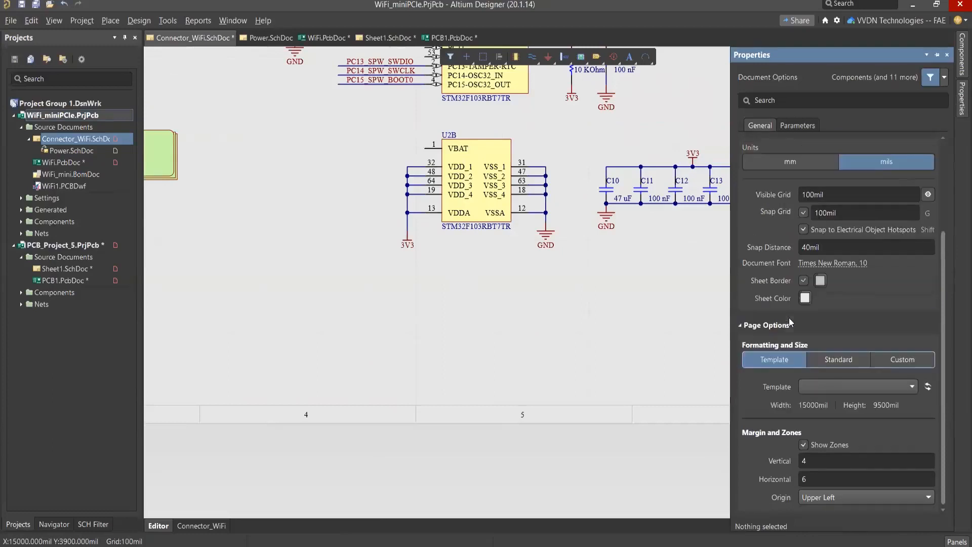
left_click(822, 387)
left_click(841, 363)
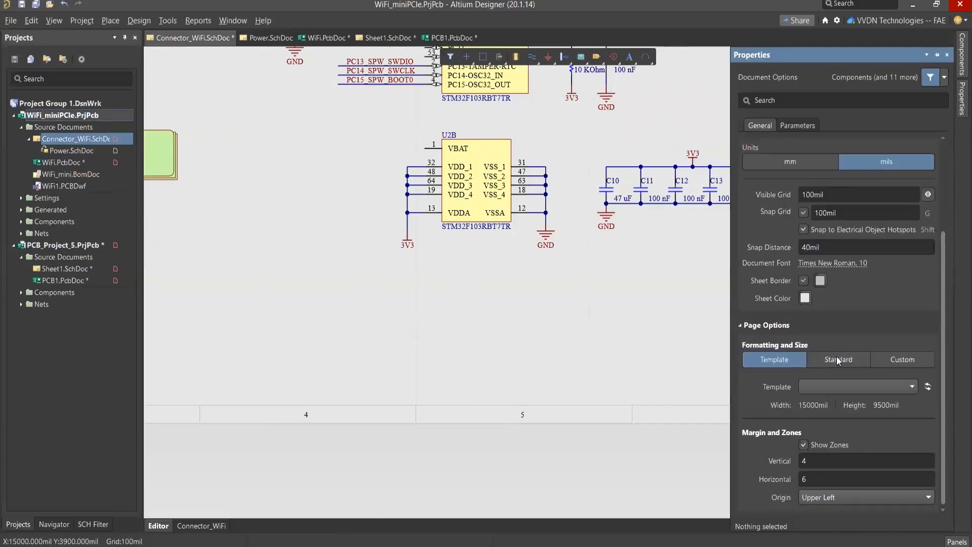
left_click(518, 363)
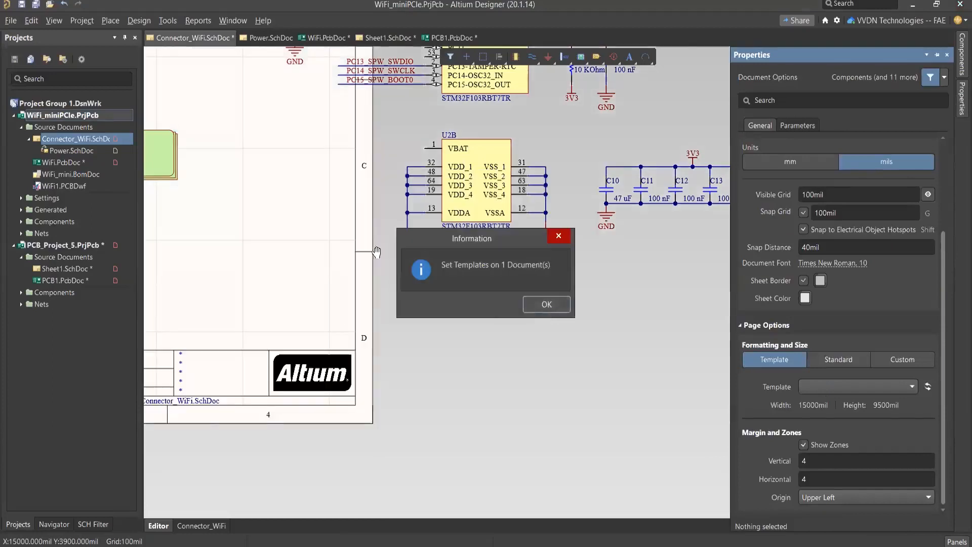
left_click(546, 305)
right_click_drag(525, 236, 610, 227)
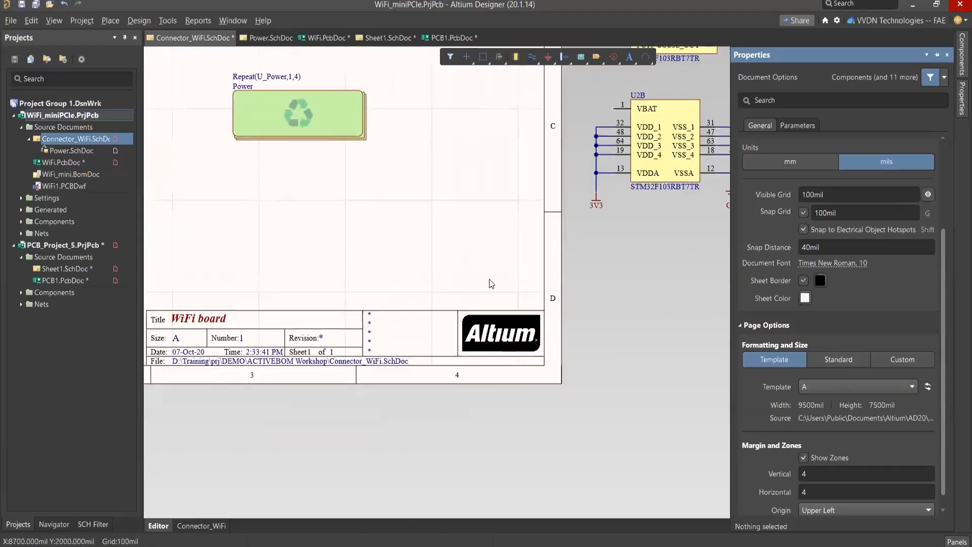
right_click_drag(518, 304, 611, 314)
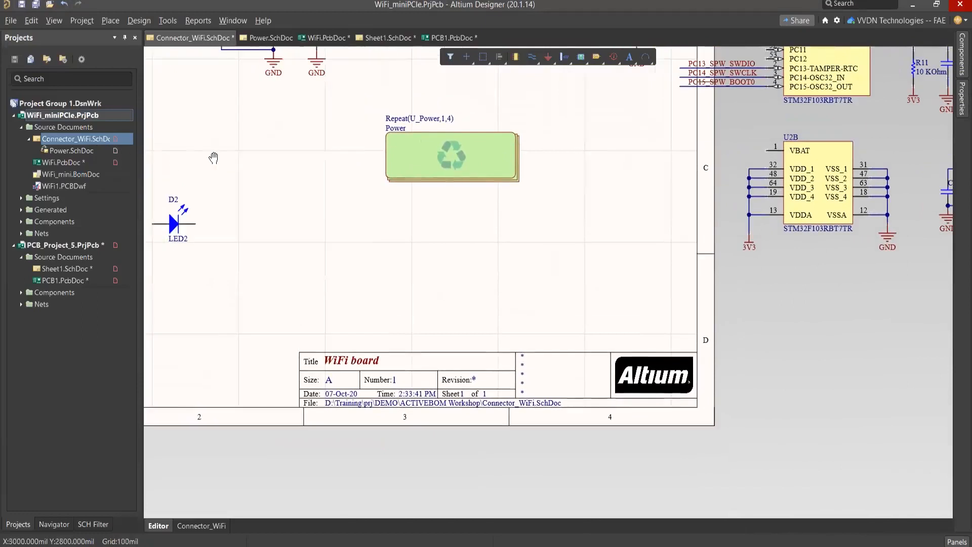
Step: Check the Save As options for Connector_WiFi.SchDoc and close the dialog without saving
left_click_drag(141, 165, 212, 165)
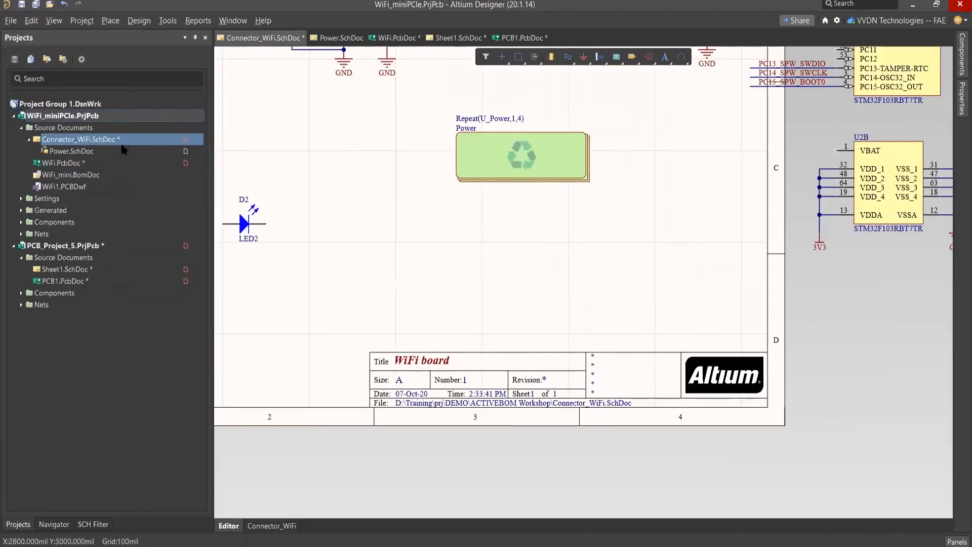
right_click(102, 137)
left_click(242, 223)
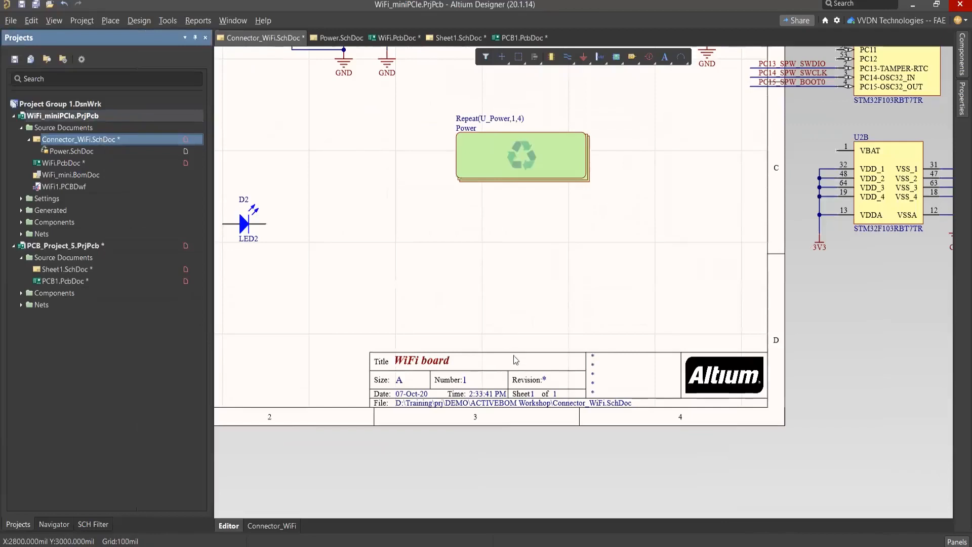
left_click(763, 116)
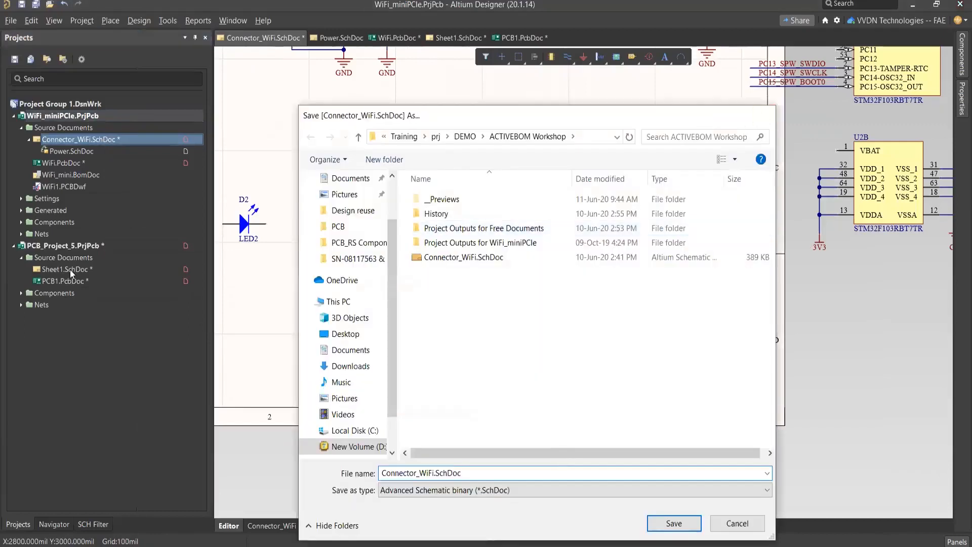
Step: Open Sheet1.SchDoc of PCB_Project_5 and delete all objects placed on it
double_click(66, 269)
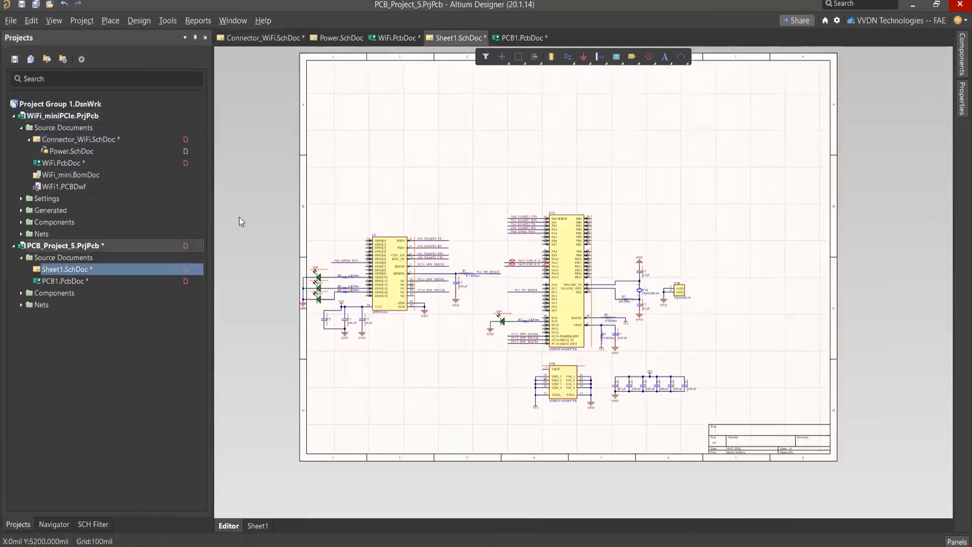
right_click_drag(481, 241, 454, 240)
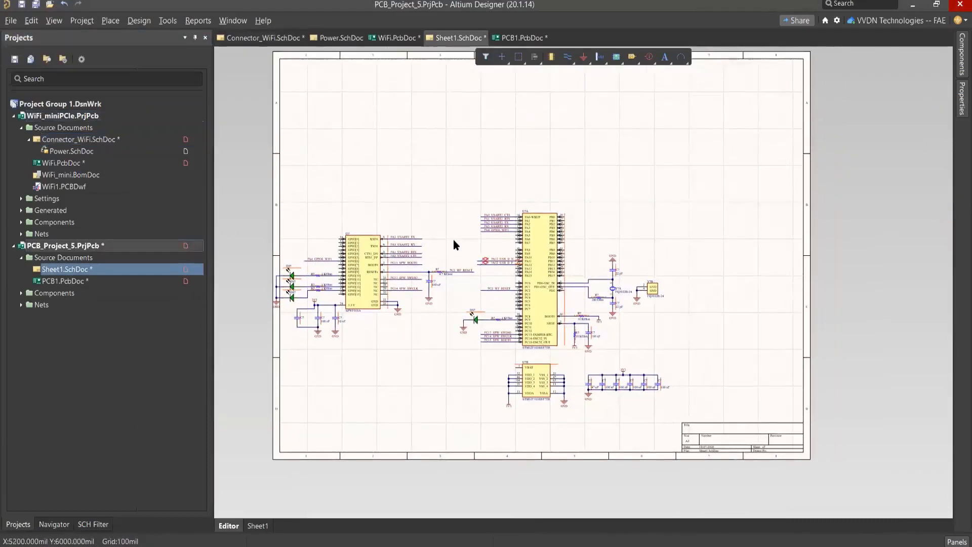
key("ctrl+a")
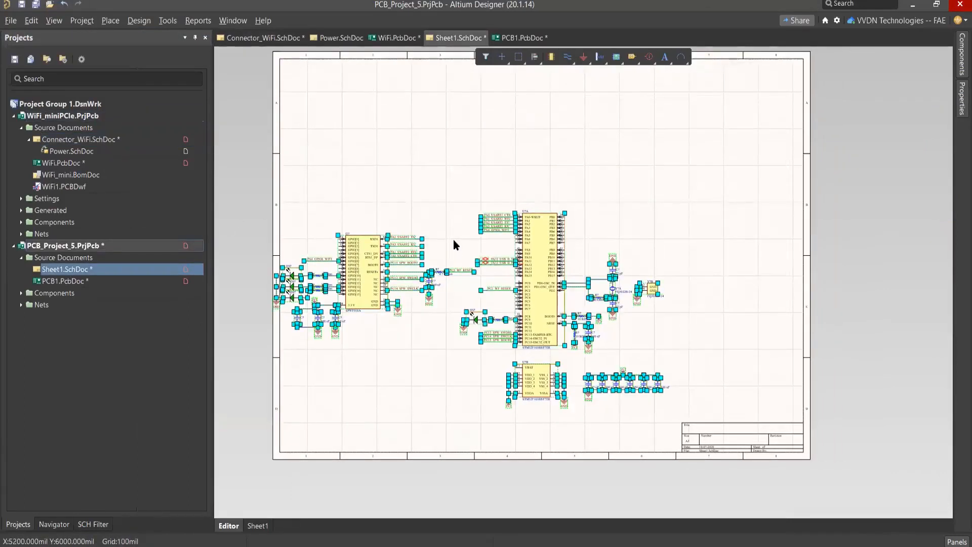
key("Delete")
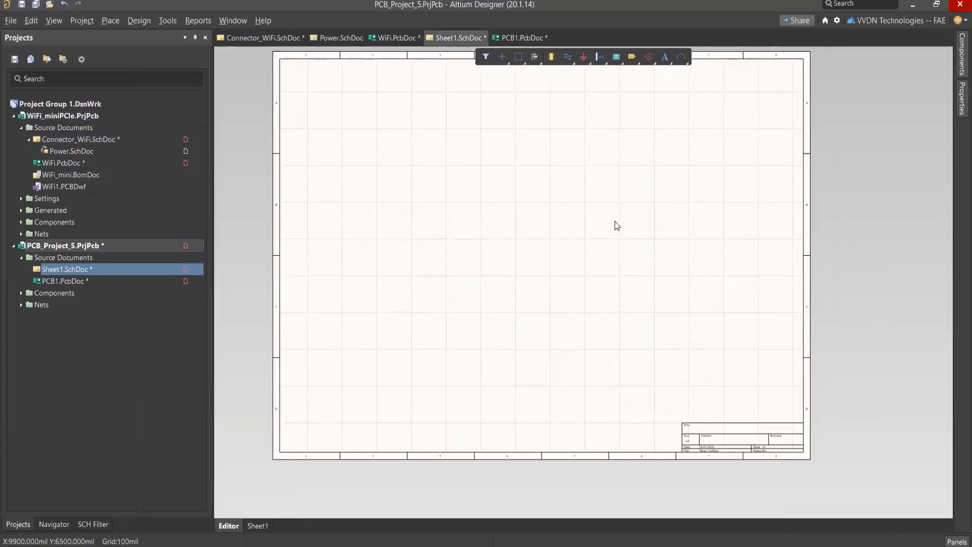
Step: Try Custom page formatting on Sheet1, return to the A3 sheet size and remove the built-in title block
right_click_drag(609, 253, 606, 333)
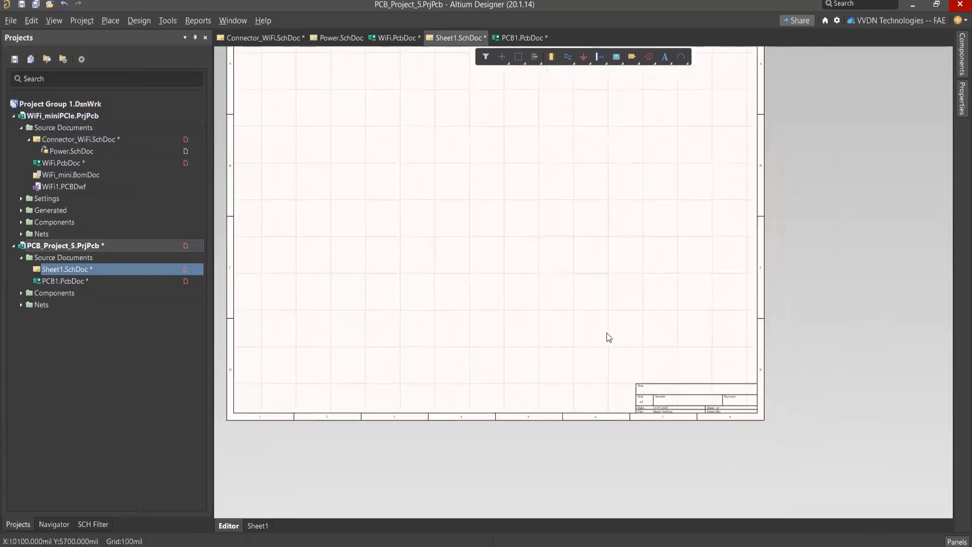
scroll(607, 333, "up", 4, "ctrl")
right_click_drag(705, 374, 574, 208)
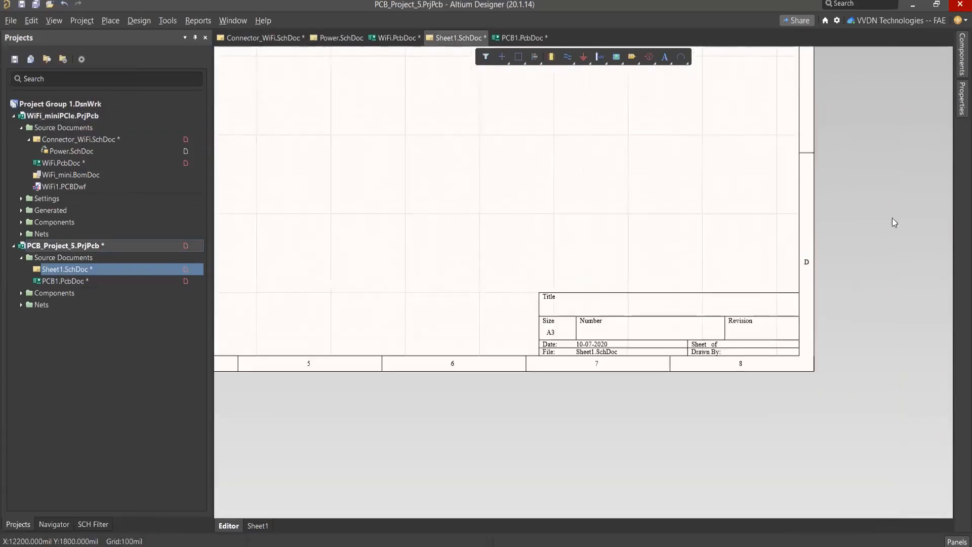
left_click(959, 105)
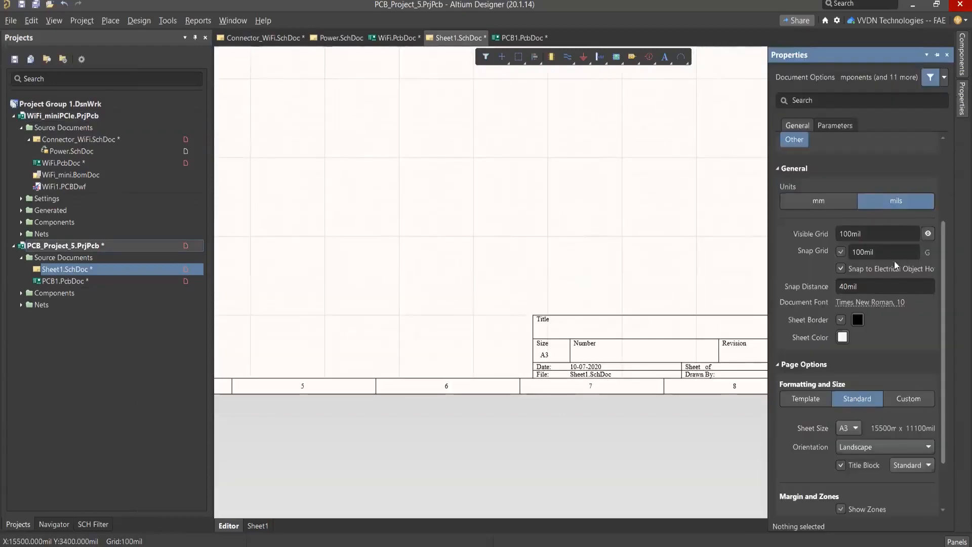
scroll(806, 191, "up", 3)
scroll(807, 196, "down", 5)
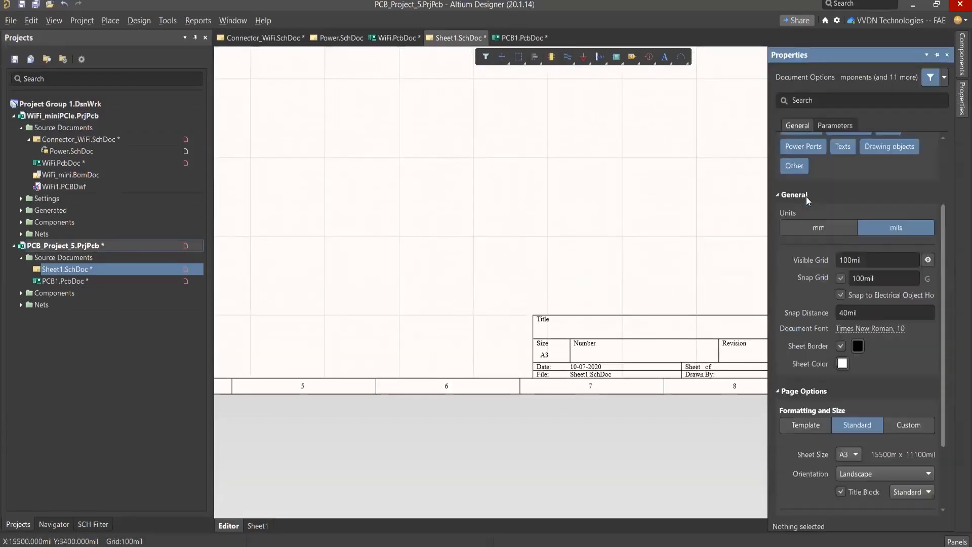
left_click(918, 336)
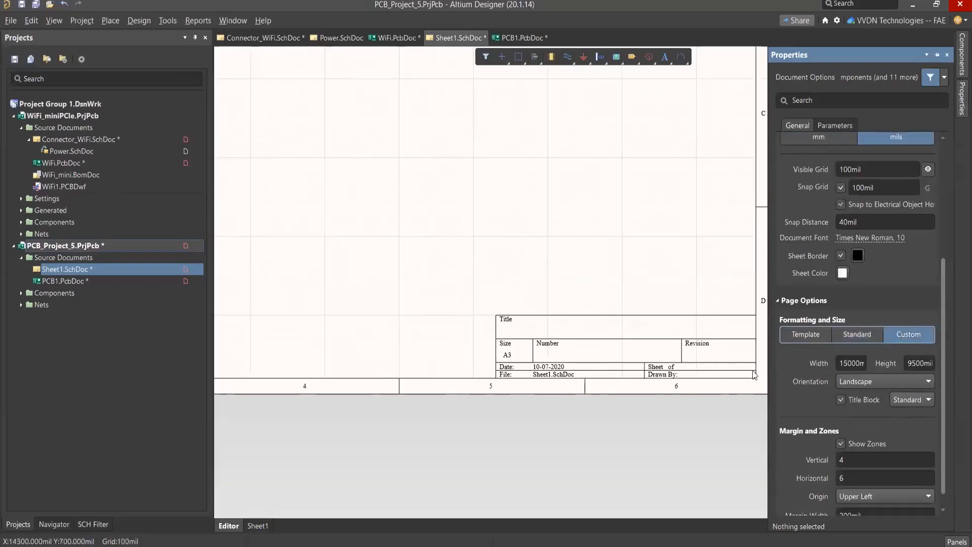
scroll(806, 384, "down", 1)
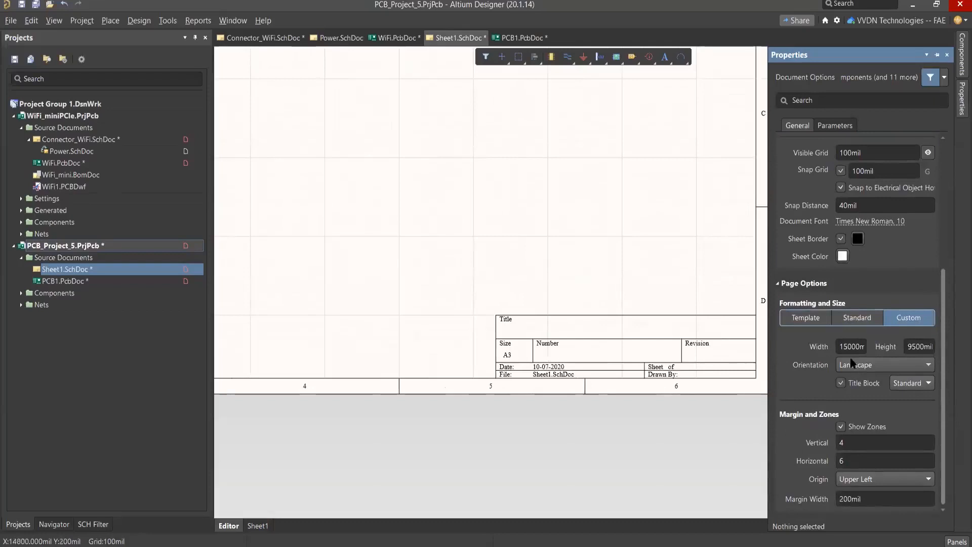
left_click(820, 319)
right_click_drag(690, 324, 638, 337)
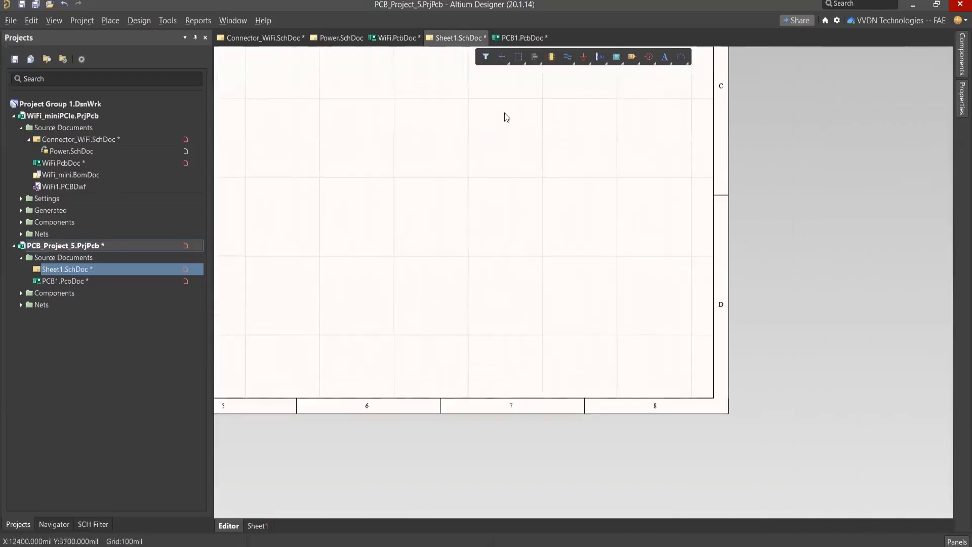
Step: Draw a title block outline about 3300 mil wide and 1800 mil high in the sheet's lower-right corner using lines
key("alt+p")
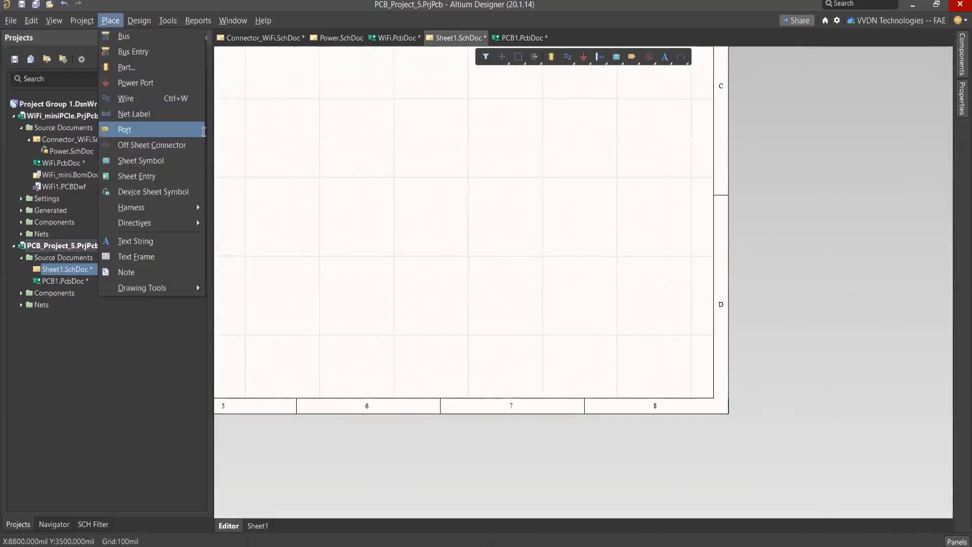
mouse_move(148, 290)
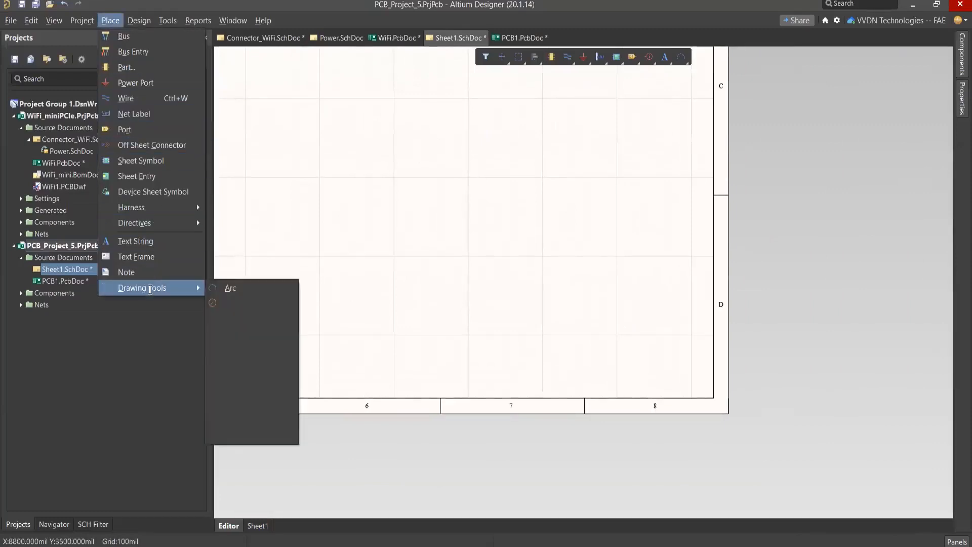
left_click(242, 353)
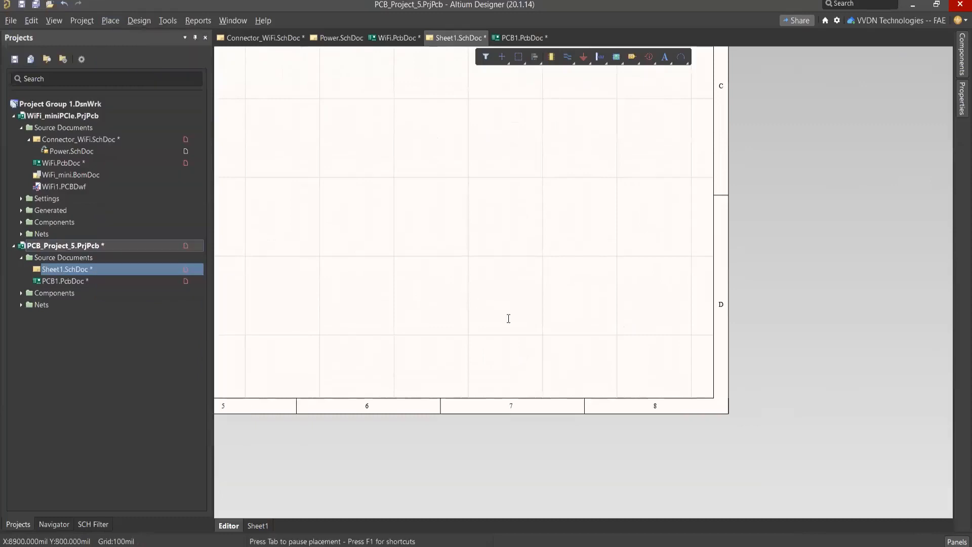
left_click(472, 398)
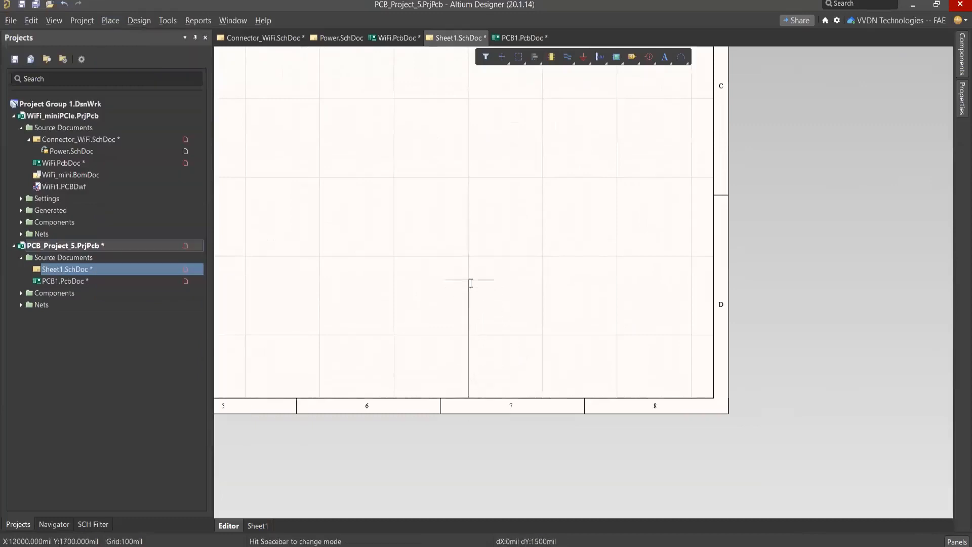
left_click(471, 257)
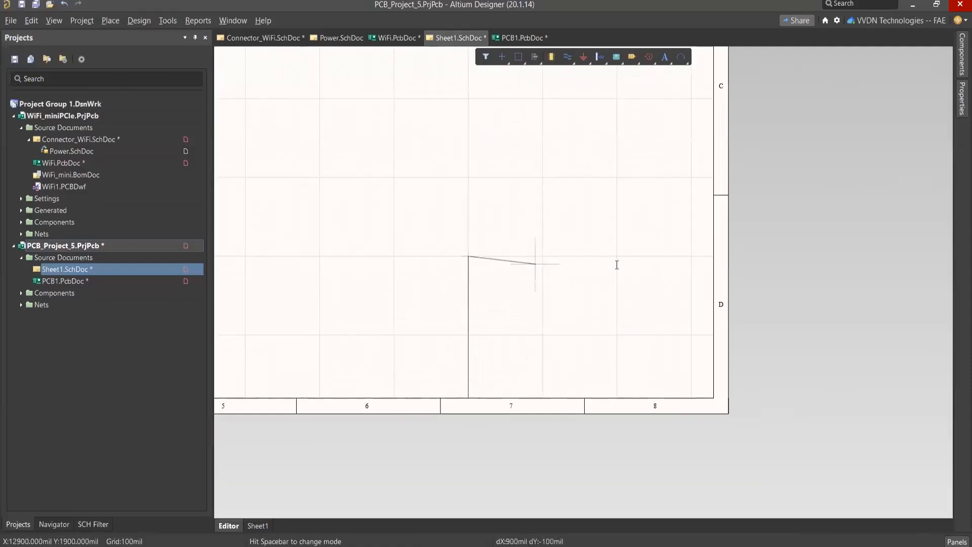
left_click(715, 258)
right_click(701, 335)
Step: Draw a horizontal divider line across the title block outline, about 1000 mil below its upper edge
left_click(469, 335)
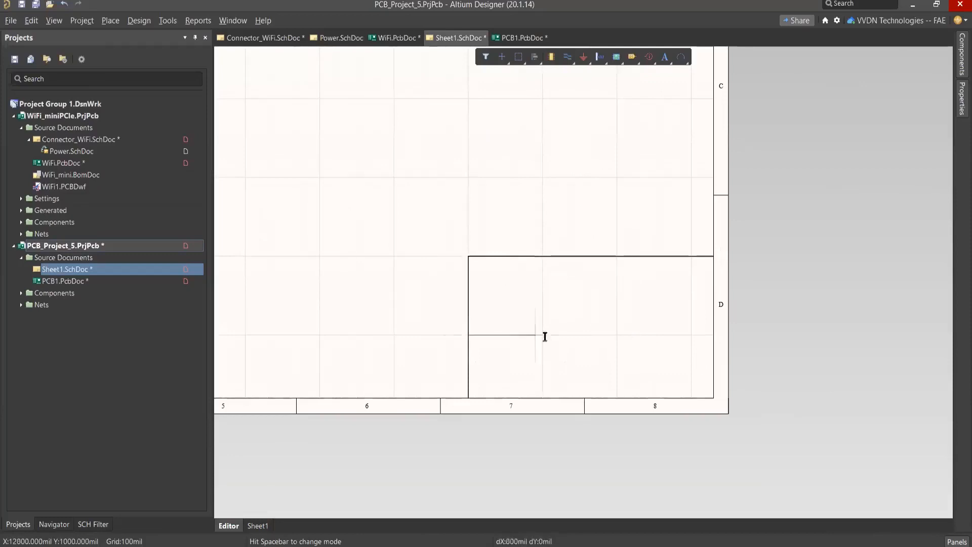
left_click(716, 336)
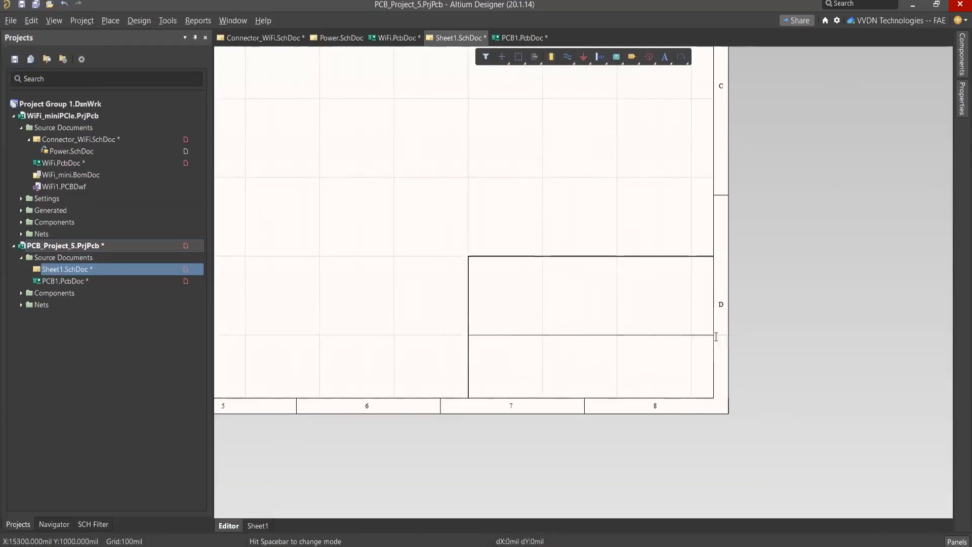
right_click(716, 337)
right_click(532, 277)
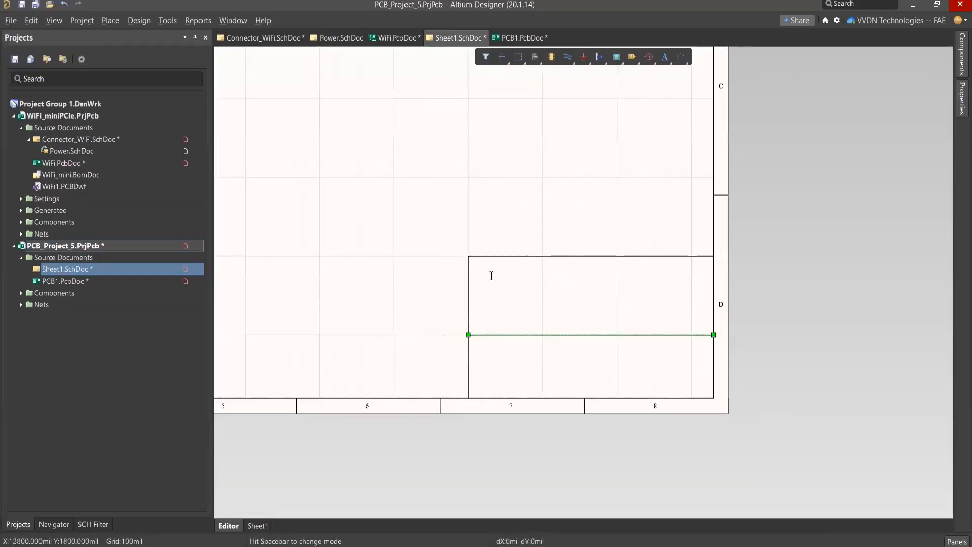
left_click(389, 189)
Step: Place a text string reading "Title:" in the upper cell of the title block
key("p")
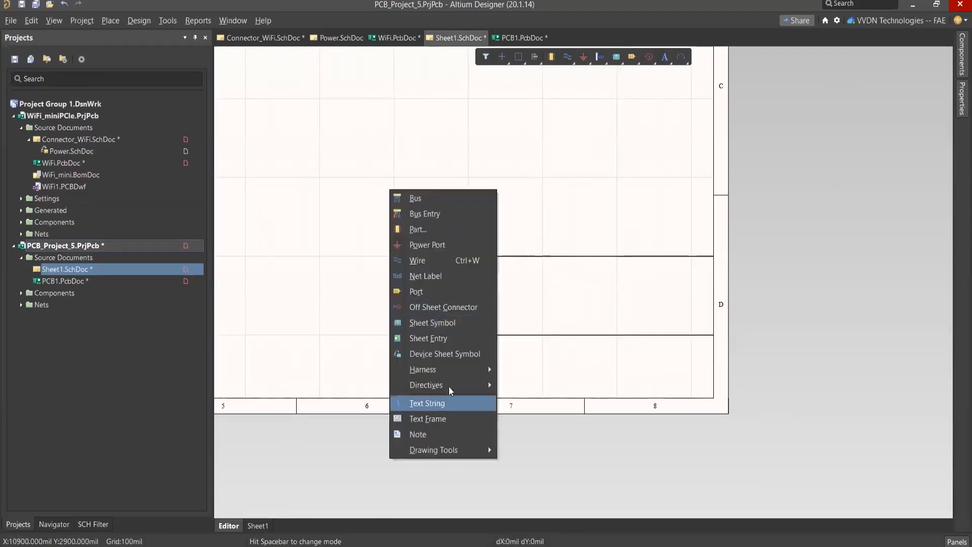
left_click(439, 404)
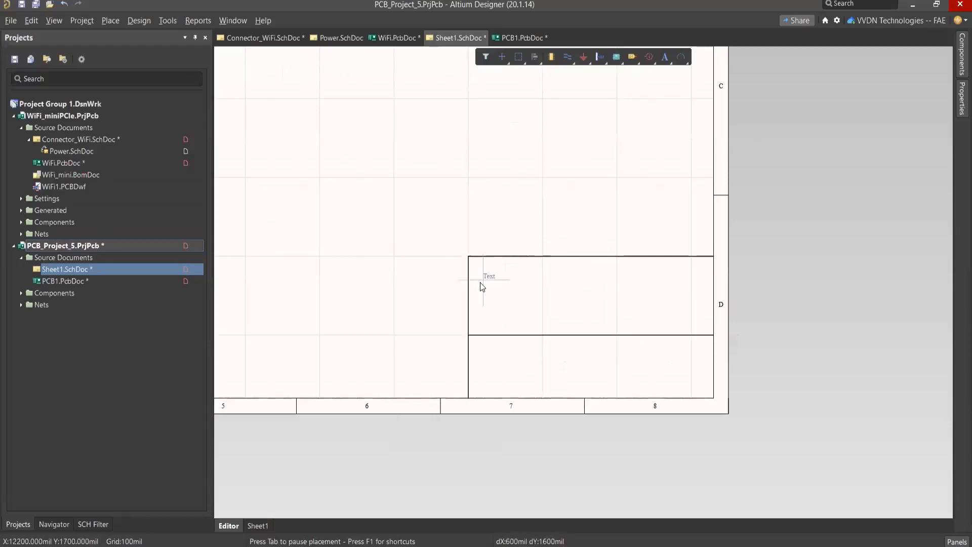
key("g")
scroll(480, 282, "up", 1, "ctrl")
scroll(480, 282, "up", 1, "ctrl")
scroll(476, 272, "up", 1, "ctrl")
key("End")
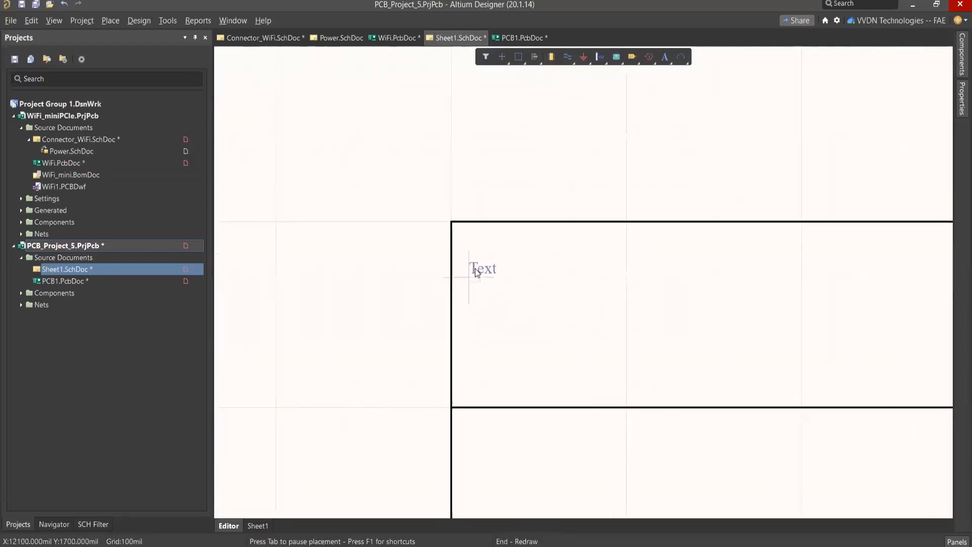
key("Tab")
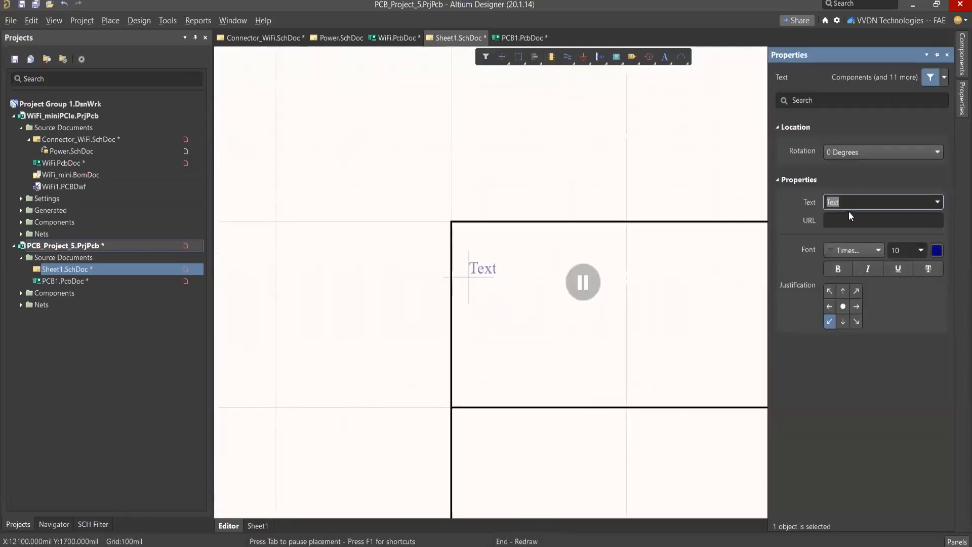
left_click(846, 201)
key("BackSpace")
key("BackSpace")
key("BackSpace")
type("itle:")
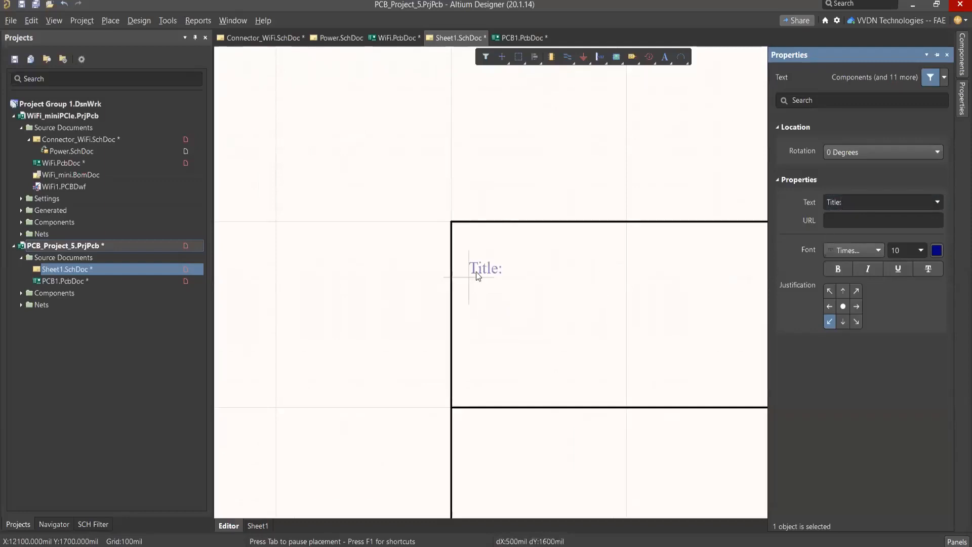
left_click(476, 271)
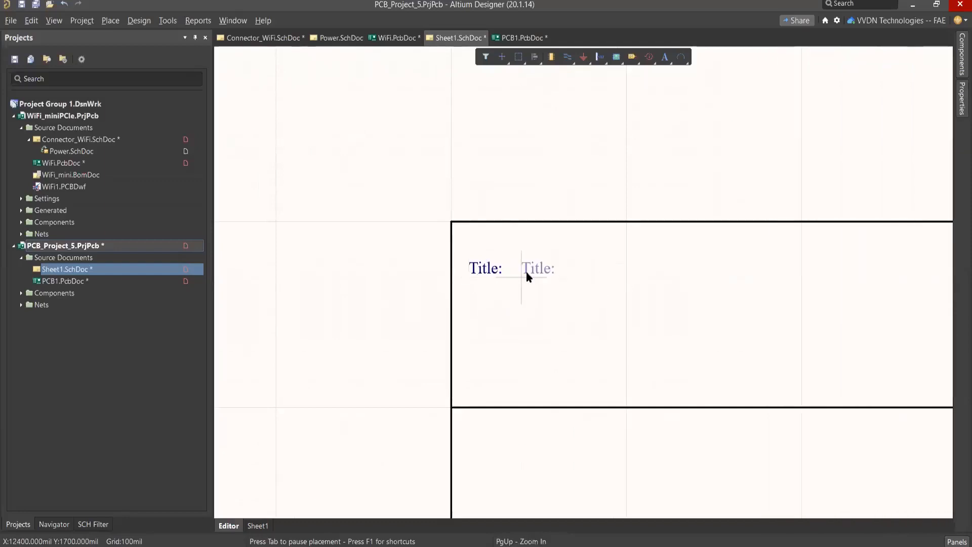
Step: Place a text string with the special string =Title beside the "Title:" label in the upper title block cell
key("Tab")
key("BackSpace")
type("=Address1")
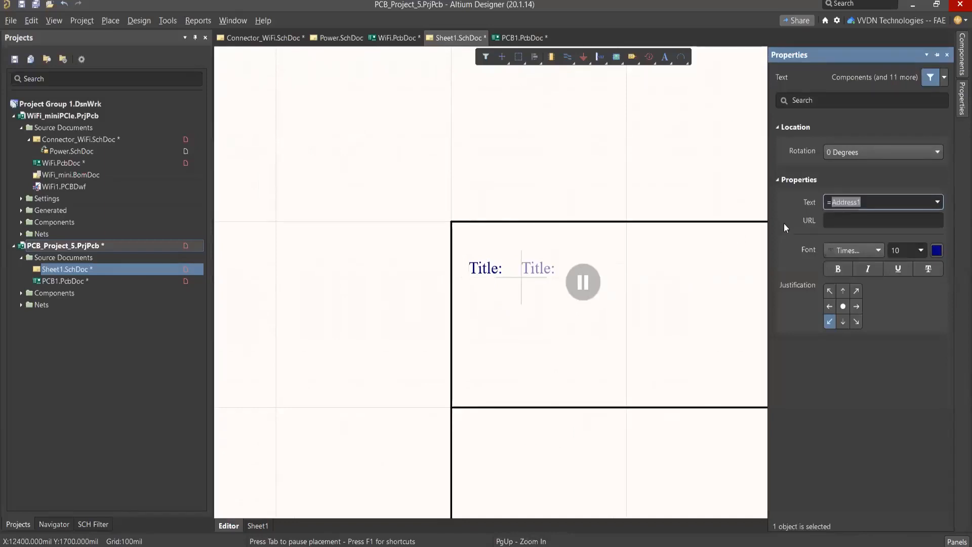
left_click(938, 202)
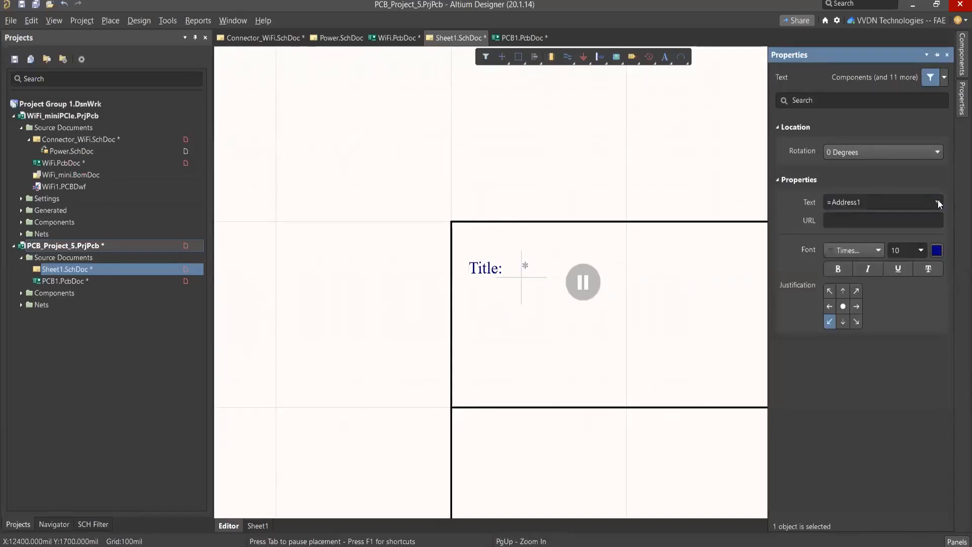
scroll(893, 275, "down", 3)
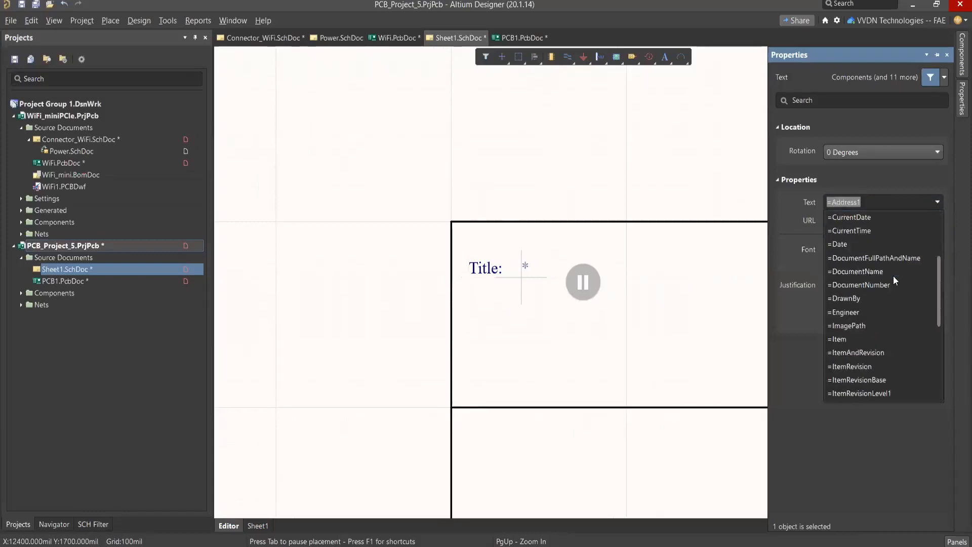
scroll(894, 280, "down", 5)
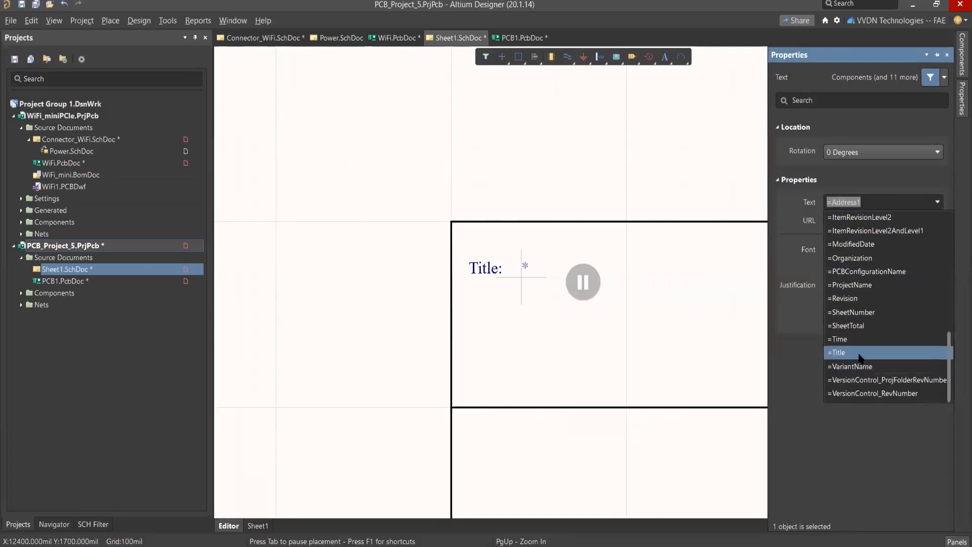
left_click(860, 353)
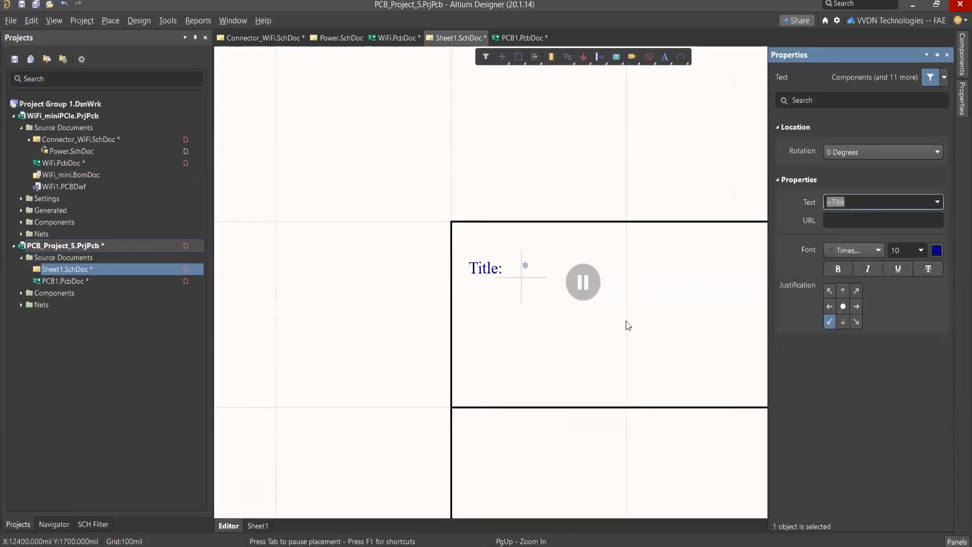
left_click(525, 270)
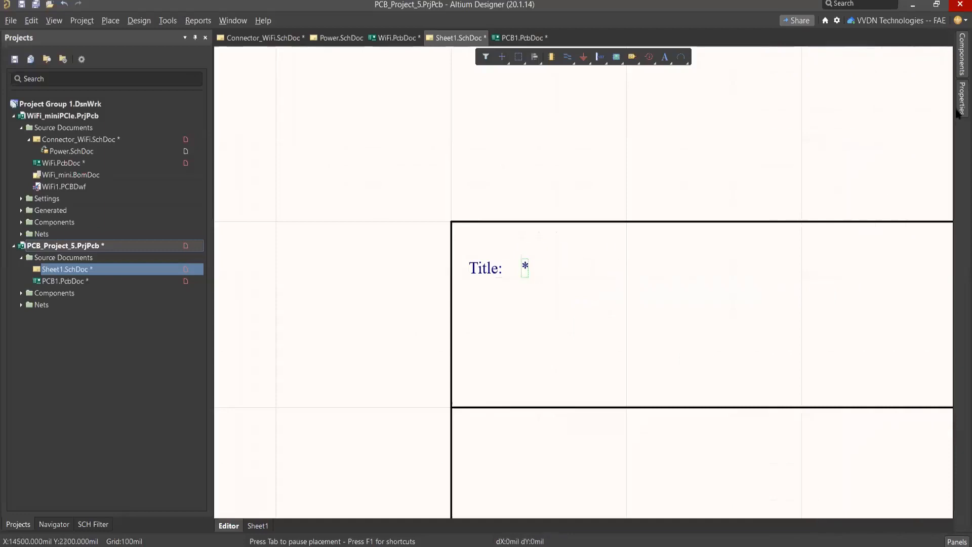
Step: Try Power as the value of the sheet's Title parameter and clear it again
mouse_move(959, 104)
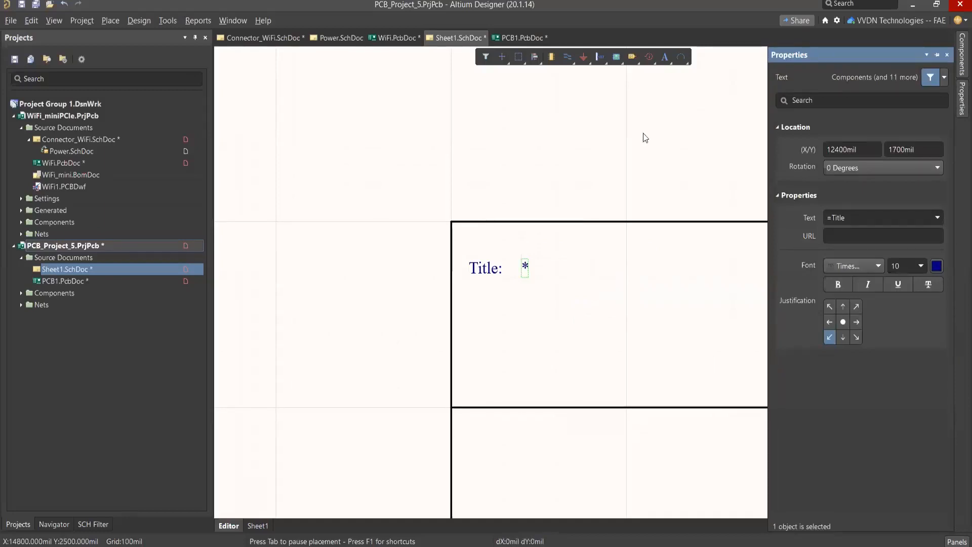
left_click(602, 295)
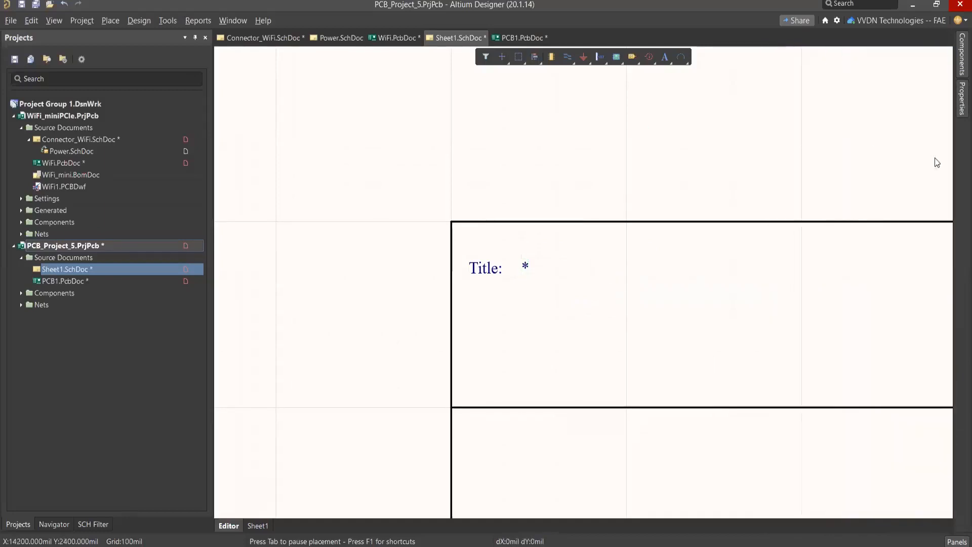
left_click(959, 101)
left_click(836, 125)
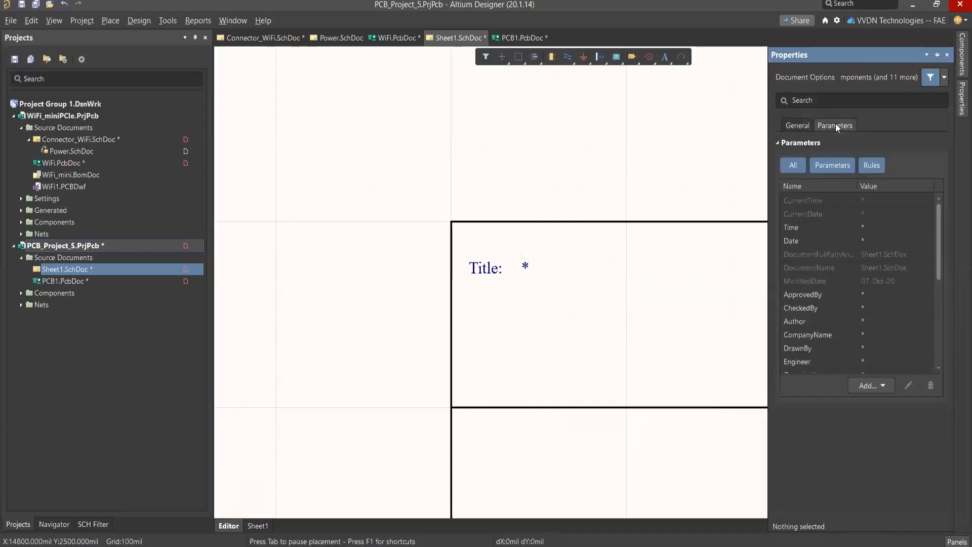
scroll(823, 276, "down", 10)
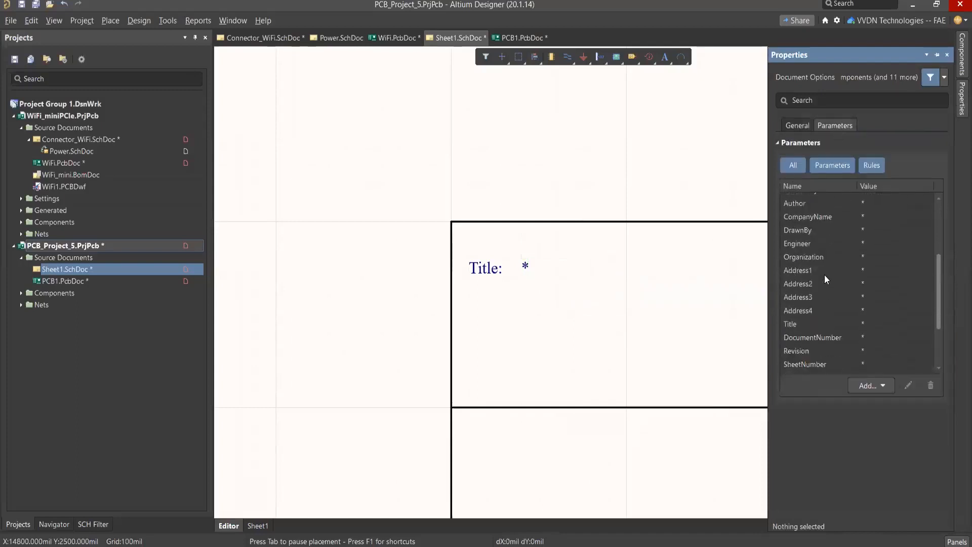
double_click(881, 302)
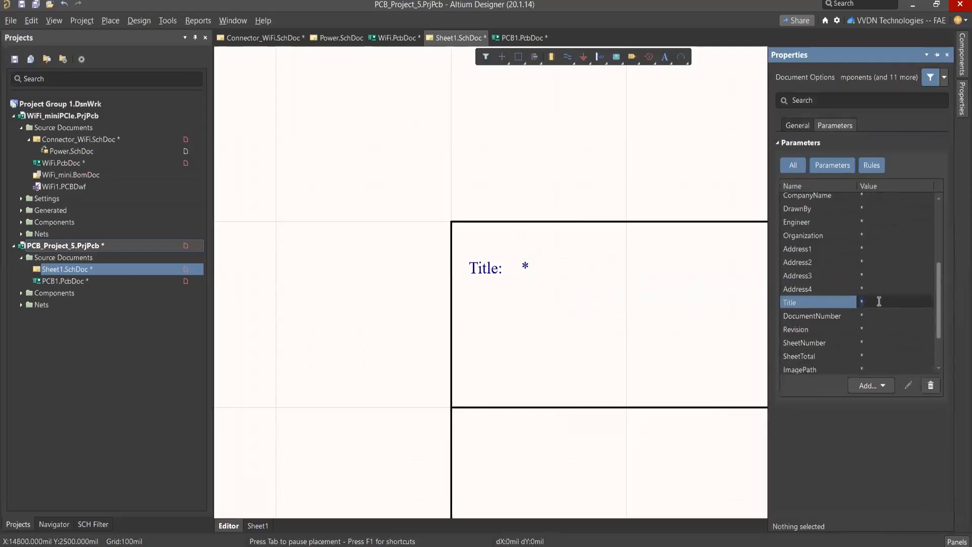
key("BackSpace")
type("Power")
key("Return")
left_click(882, 302)
key("BackSpace")
key("Return")
Step: Draw a graphic frame about 1400 mil wide and 500 mil high in the lower cell of the title block
right_click_drag(659, 291, 618, 258)
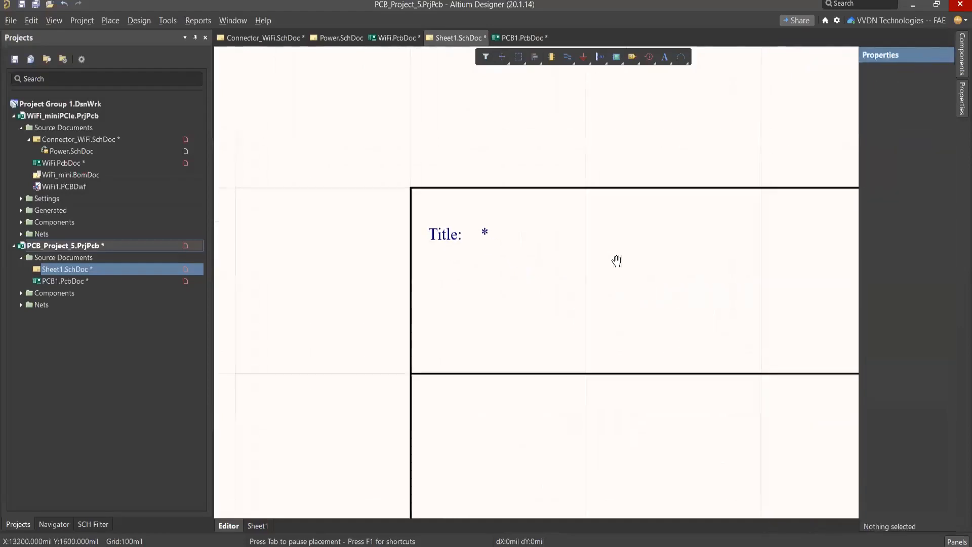
key("p")
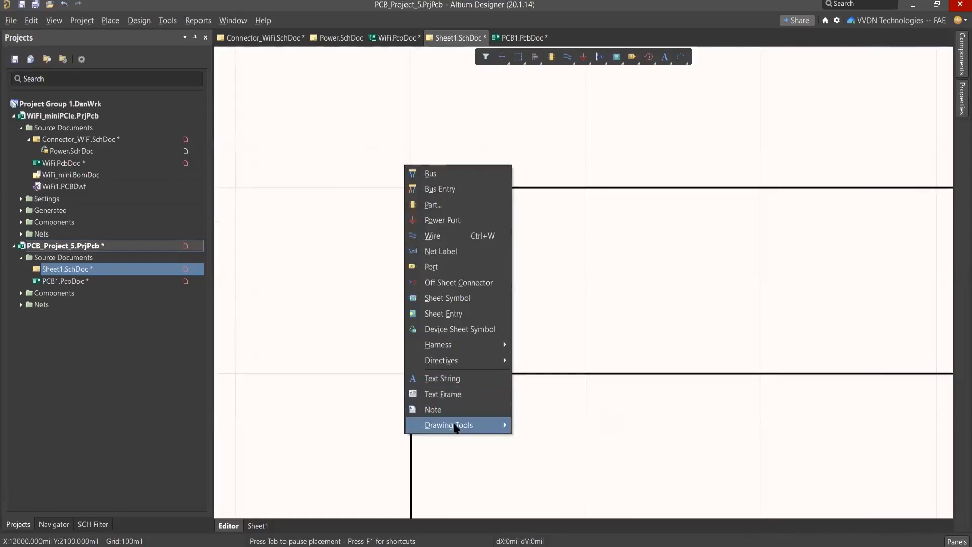
mouse_move(469, 426)
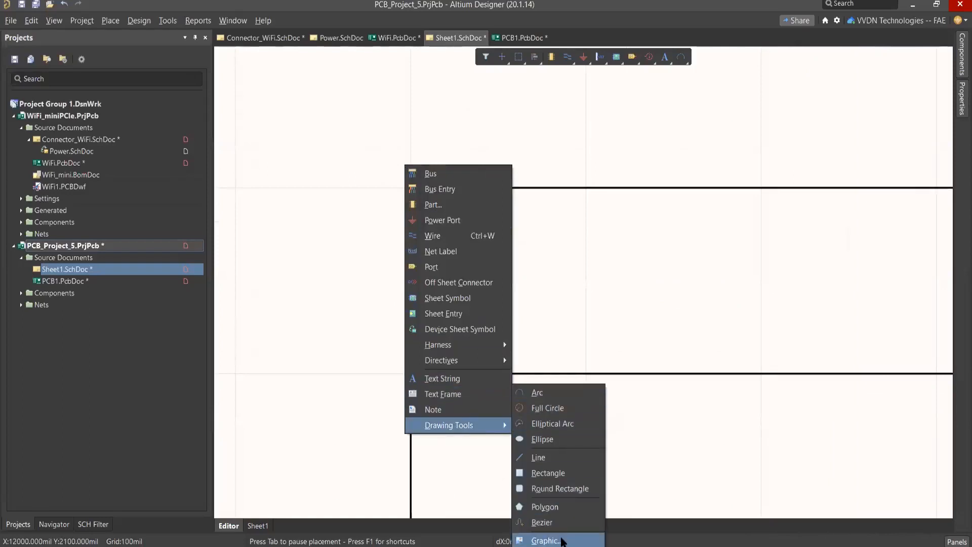
left_click(563, 538)
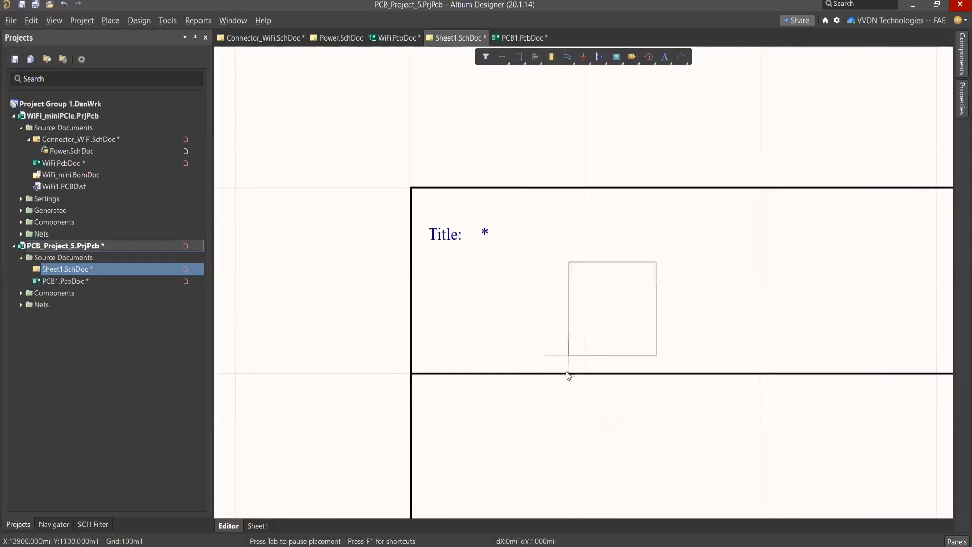
scroll(569, 380, "down", 1)
left_click(481, 420)
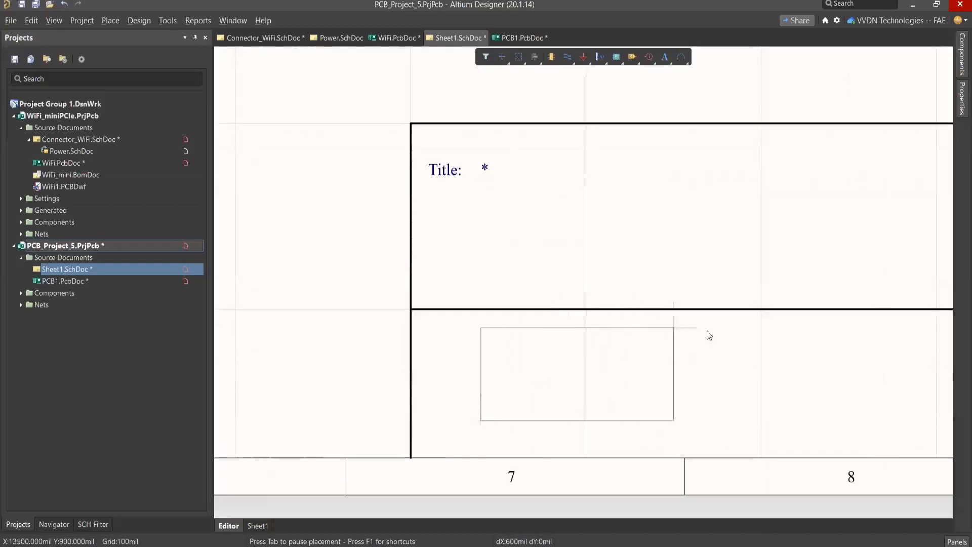
left_click(729, 330)
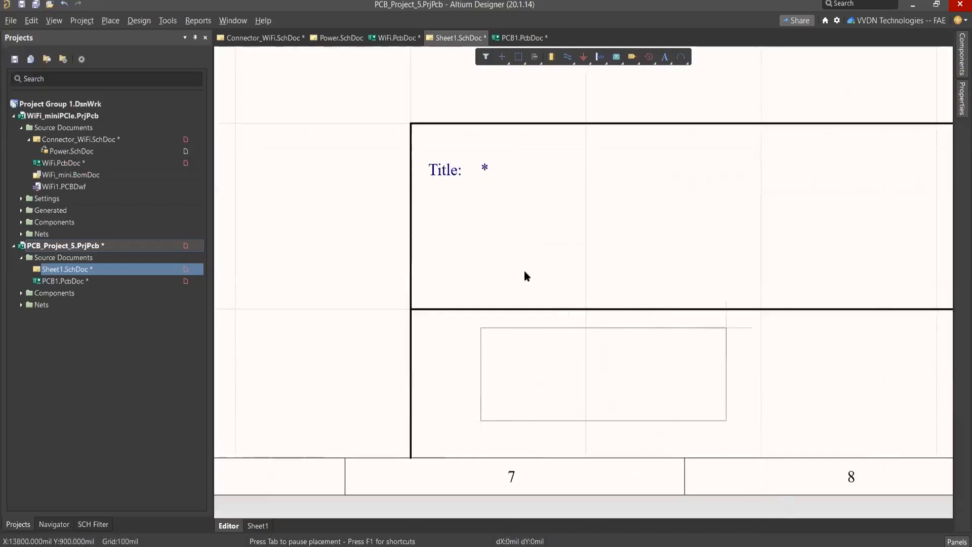
Step: Load vvdn logo.PNG from the Pictures folder into the graphic frame and end graphic placement
scroll(363, 238, "up", 1)
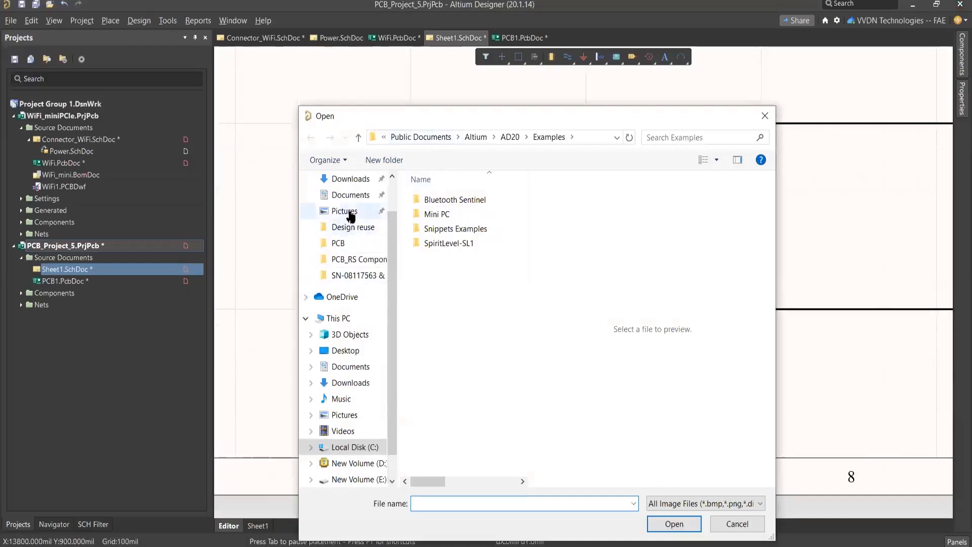
left_click(349, 211)
left_click(439, 372)
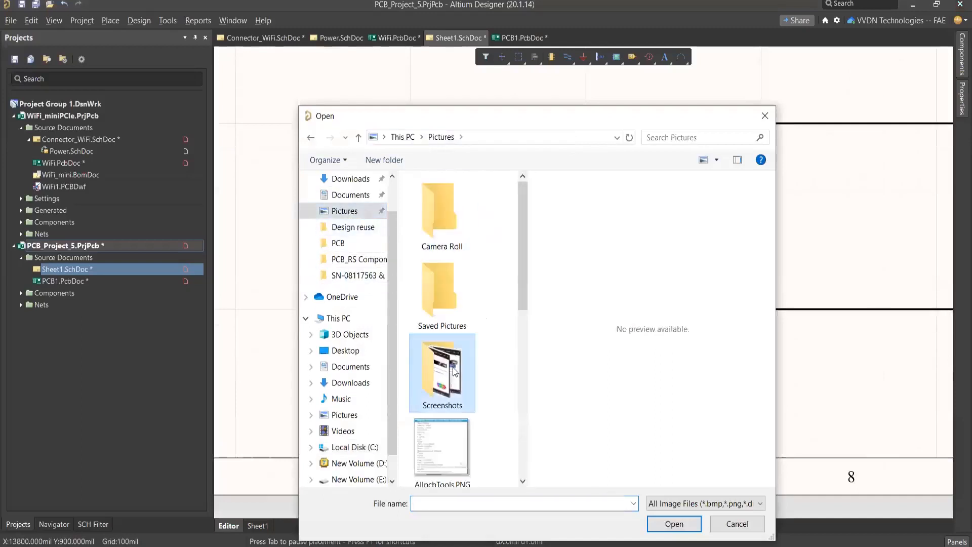
double_click(443, 298)
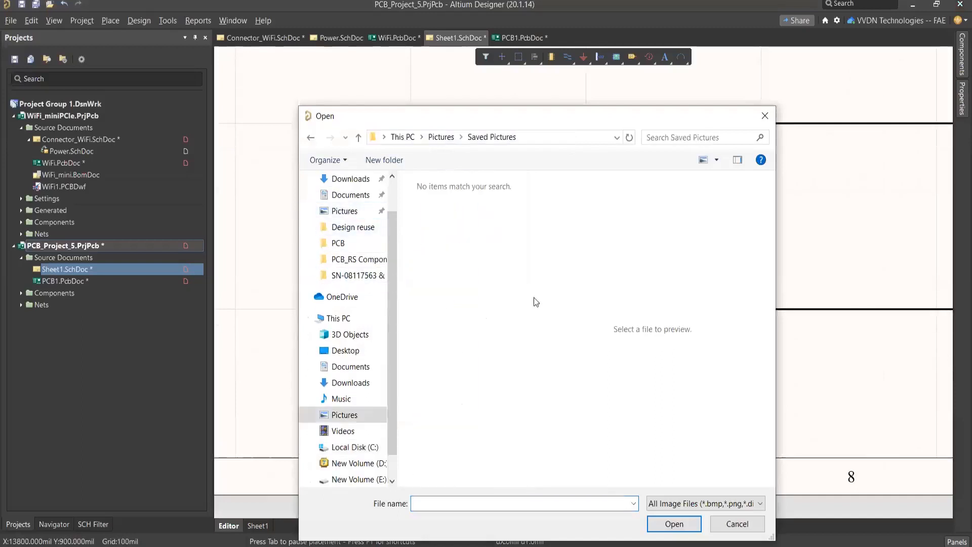
left_click(441, 138)
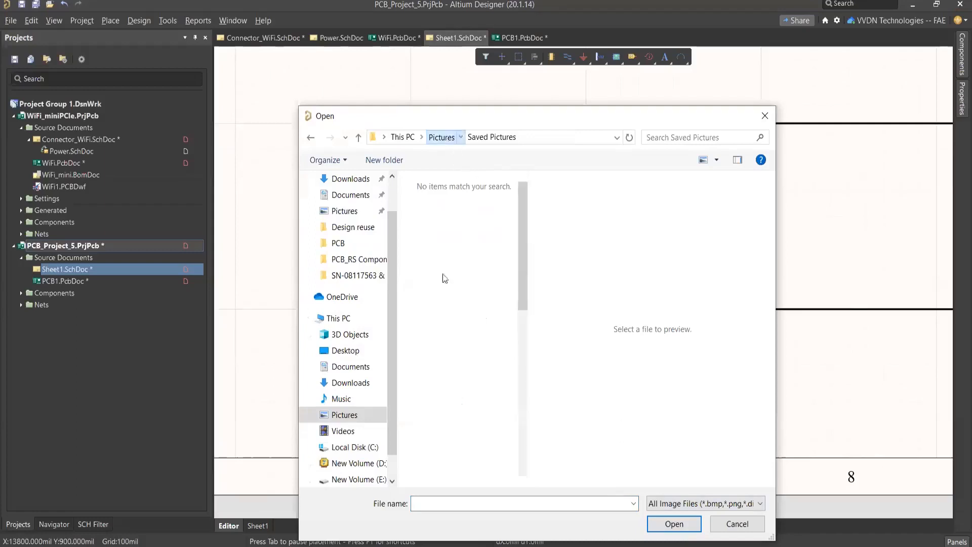
scroll(445, 402, "down", 5)
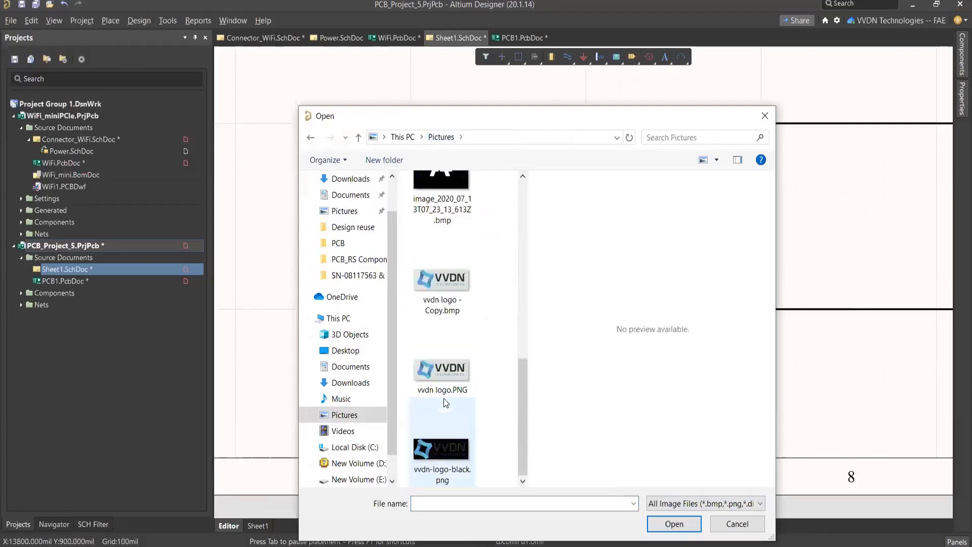
left_click(446, 364)
left_click(674, 526)
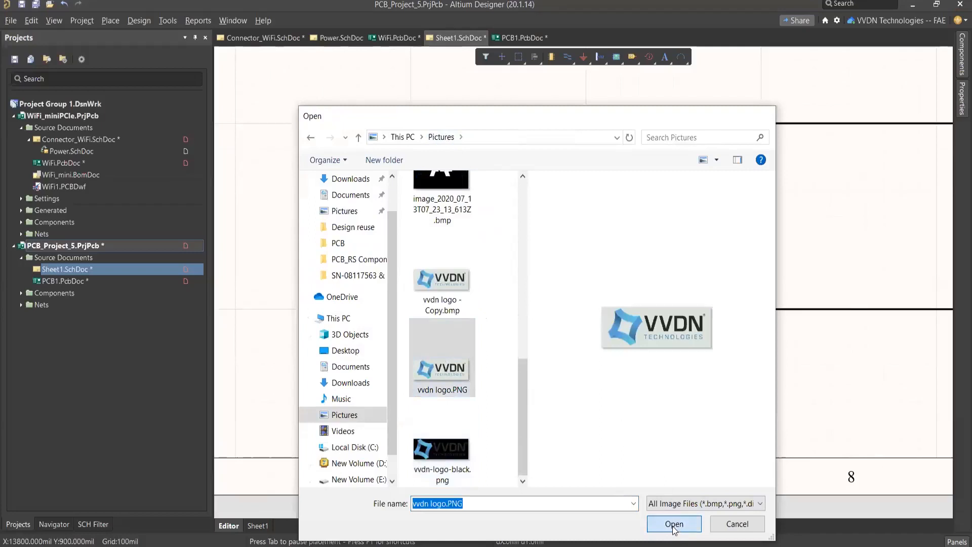
left_click(504, 421)
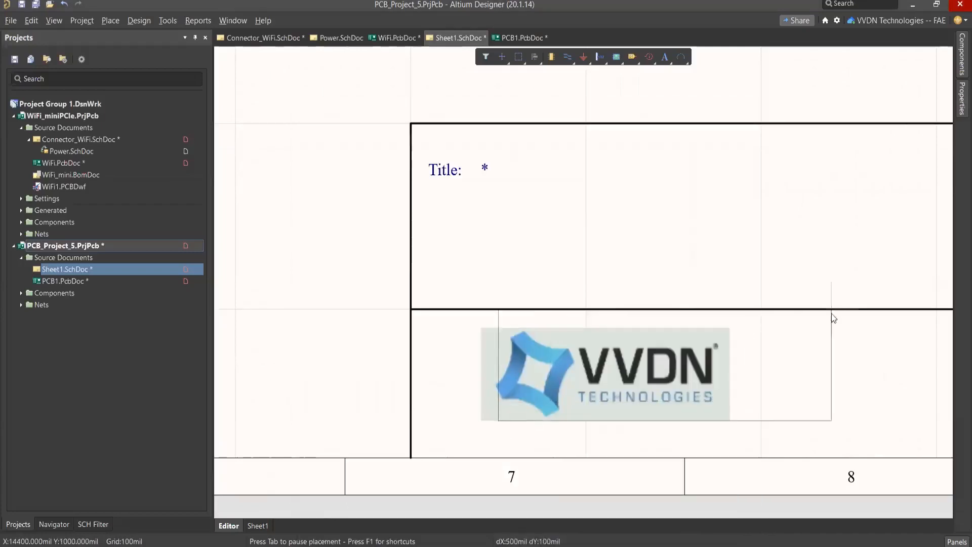
left_click(802, 347)
key("Escape")
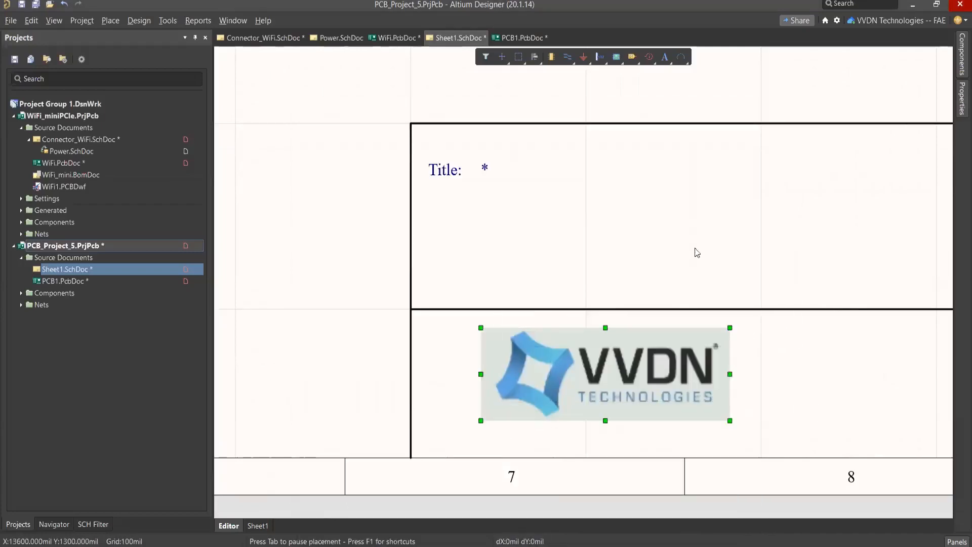
left_click(680, 243)
Step: Save Sheet1 in the PCB_Project_5 folder as an Advanced Schematic template named Sheet1.SchDot
scroll(673, 242, "down", 2, "ctrl")
right_click_drag(445, 175, 442, 199)
right_click(109, 269)
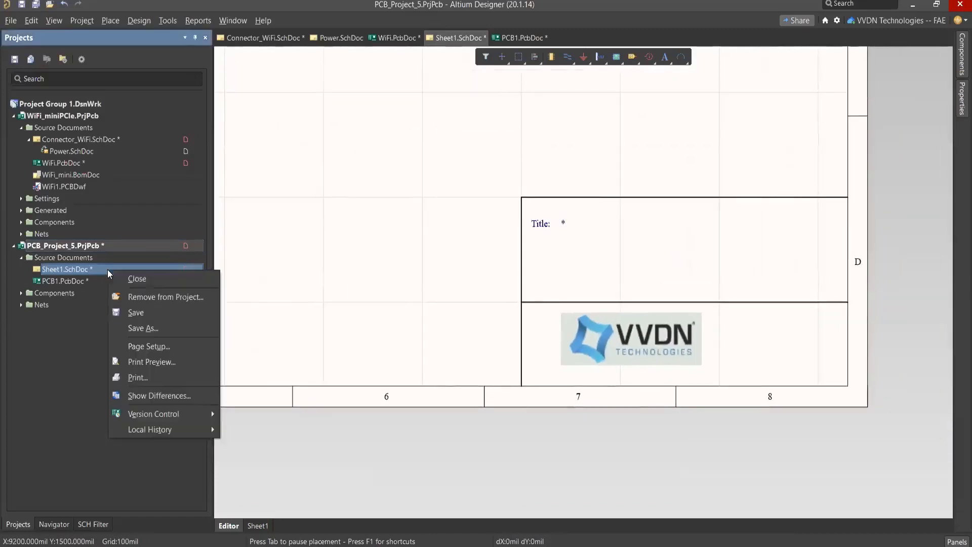
left_click(139, 328)
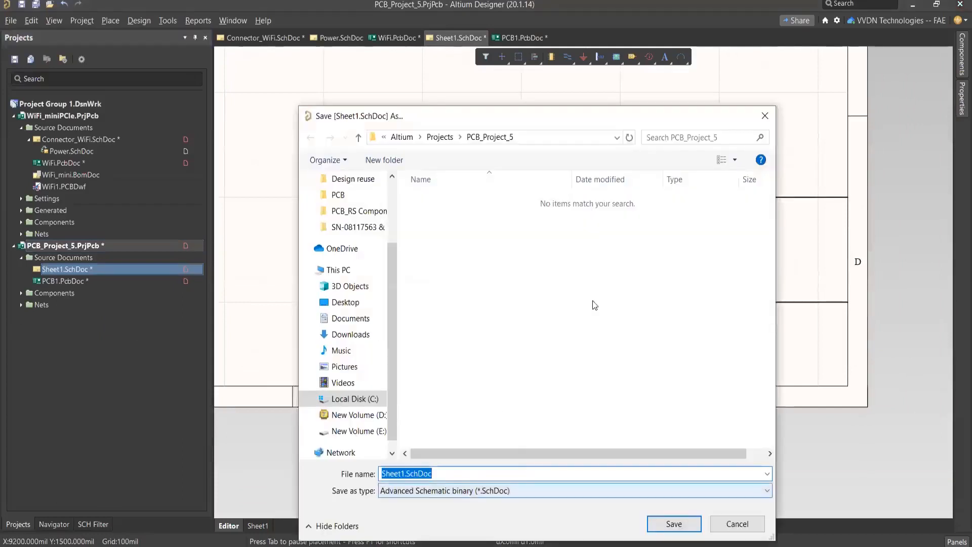
left_click(579, 331)
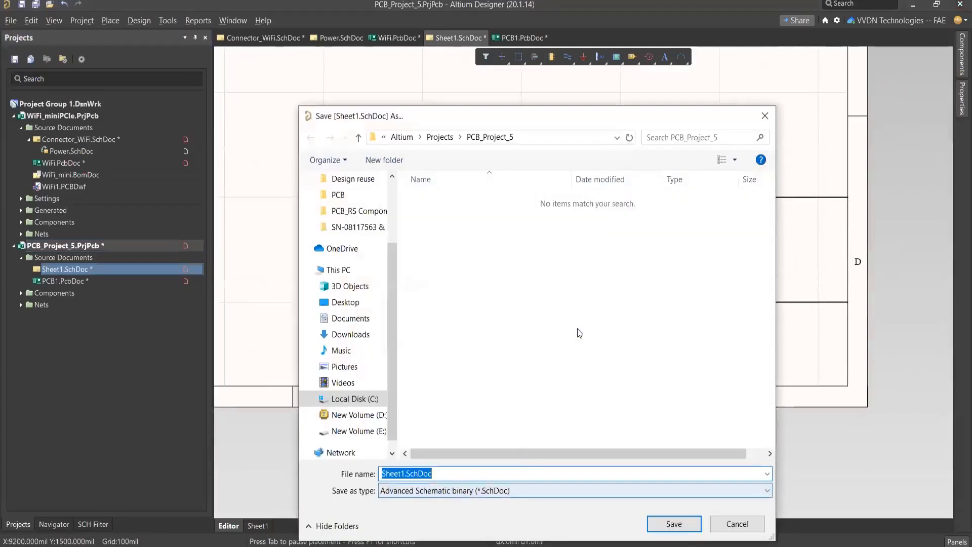
left_click(727, 491)
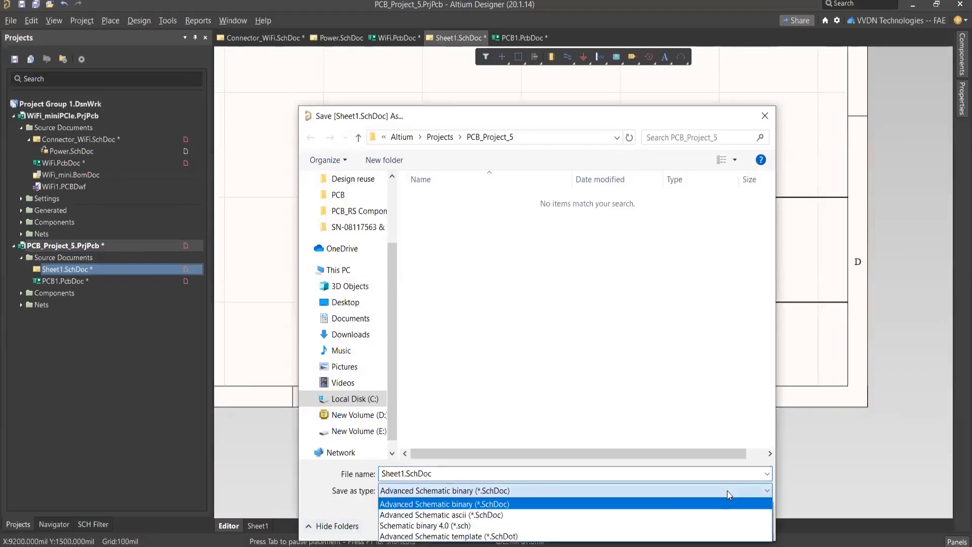
left_click(540, 536)
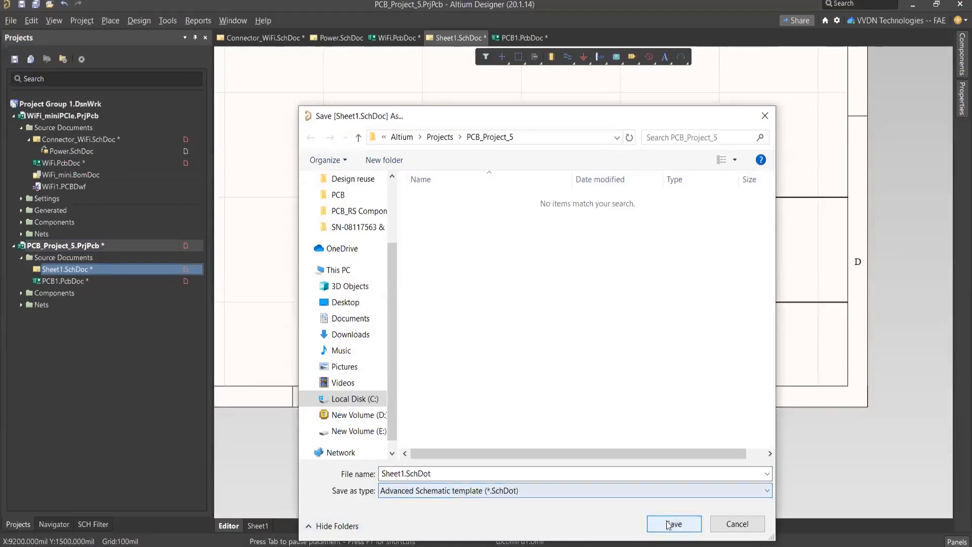
left_click(680, 528)
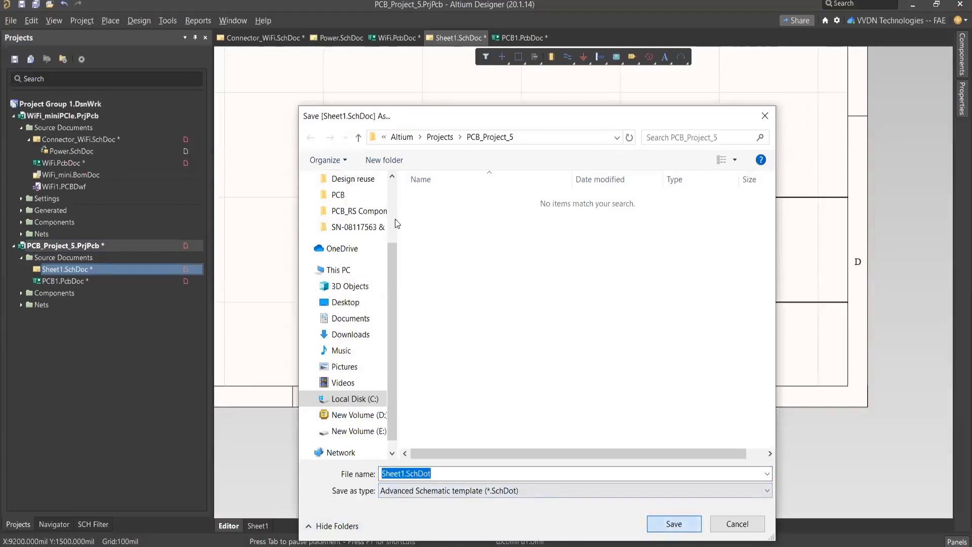
Step: Open the Explorer and browse to the server's SCH Templates folder under Managed Content
right_click_drag(402, 174, 410, 226)
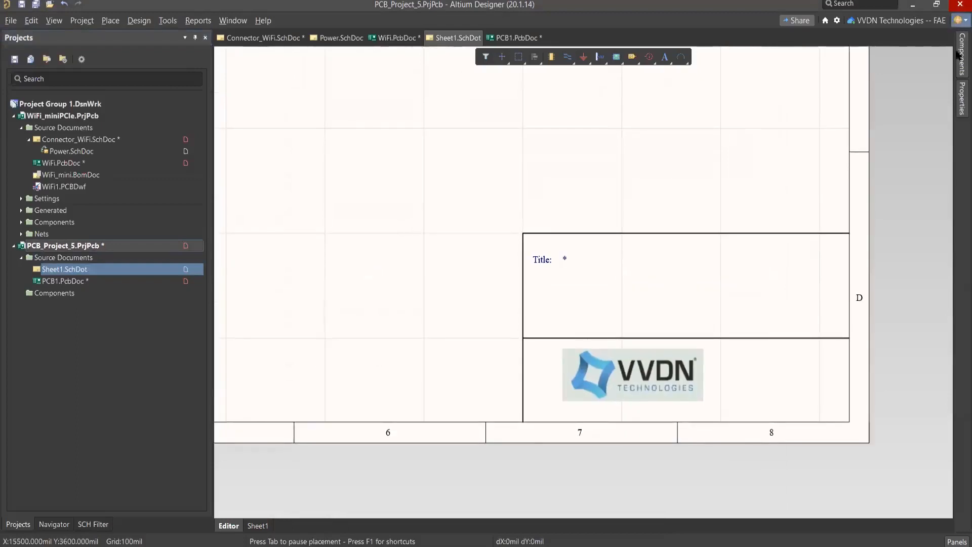
left_click(957, 542)
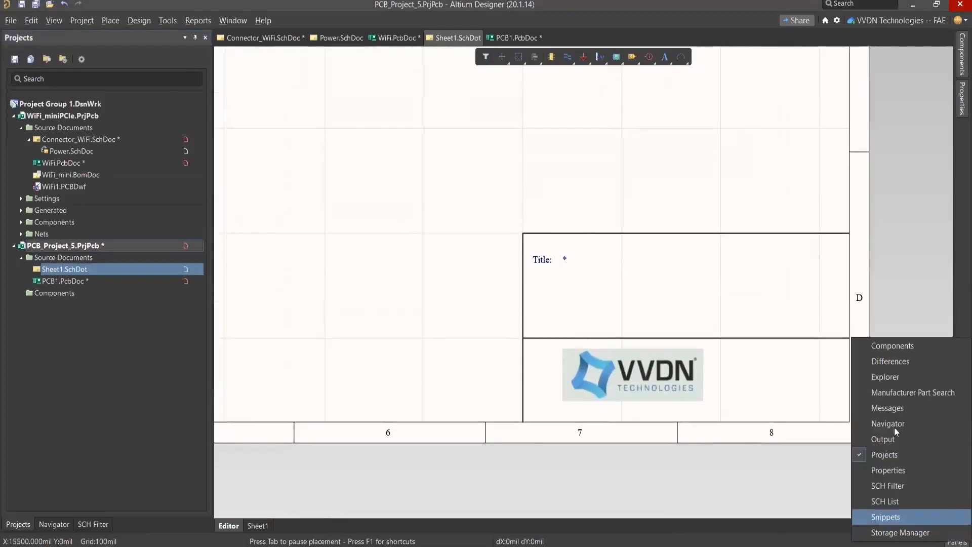
left_click(898, 377)
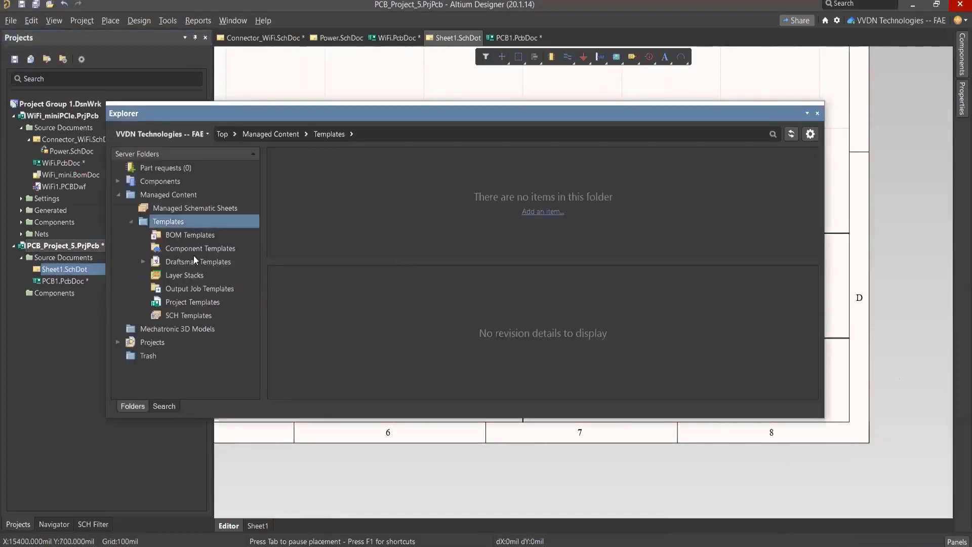
left_click(198, 316)
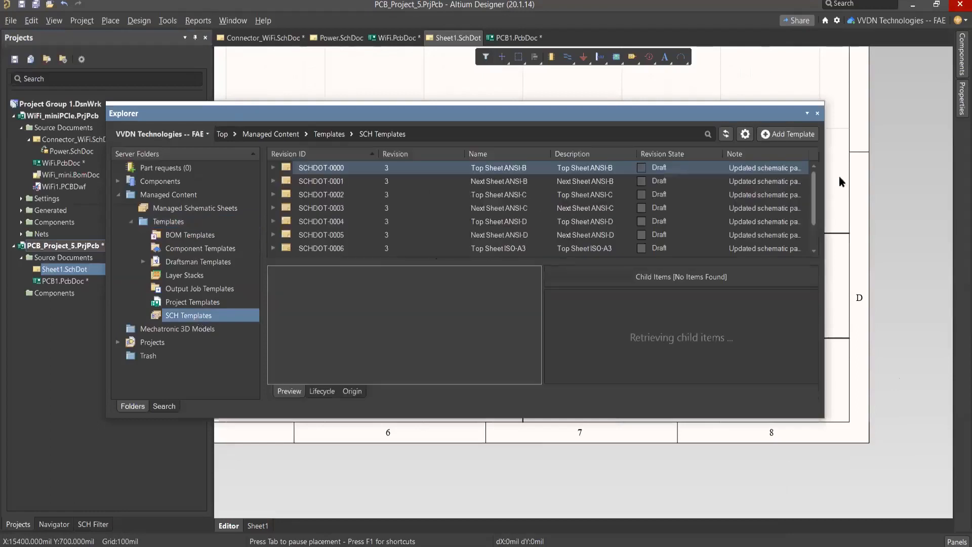
Step: Bring up the new schematic template form, close it without creating an item, and view the actions available for template SCHDOT-0000
left_click(793, 135)
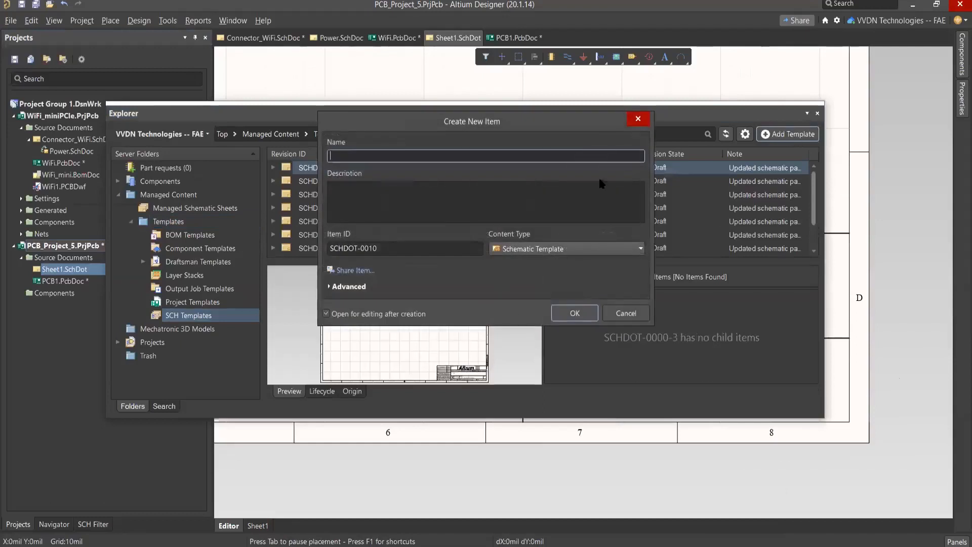
left_click(639, 119)
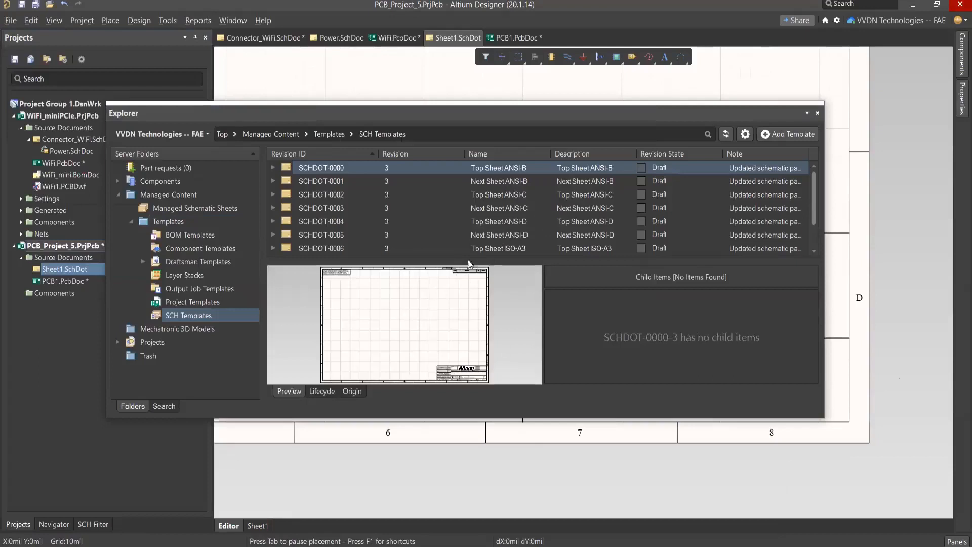
left_click(420, 181)
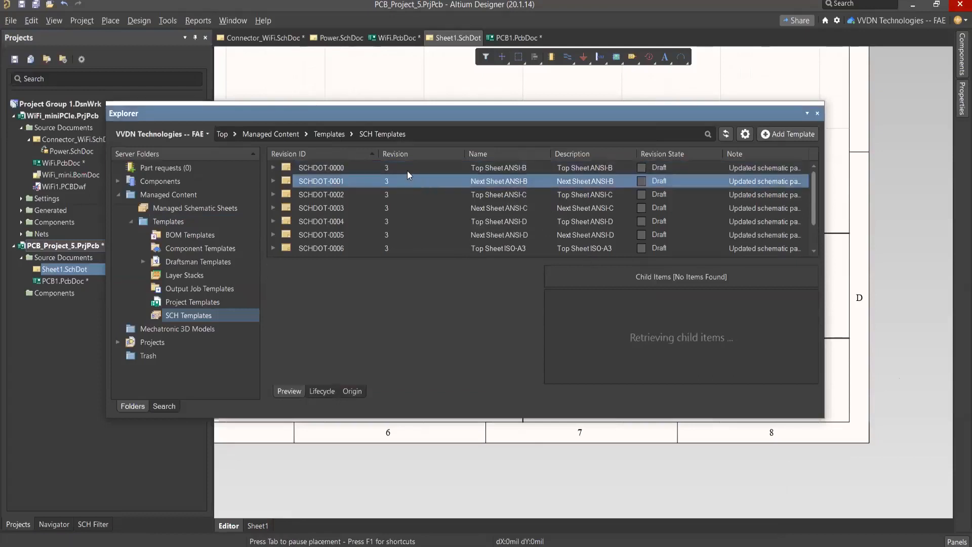
left_click(406, 170)
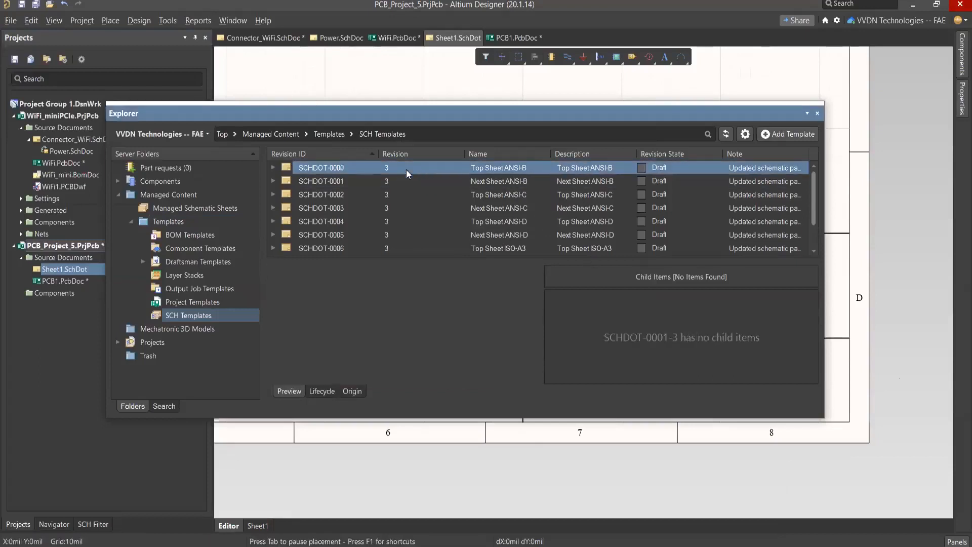
right_click(433, 166)
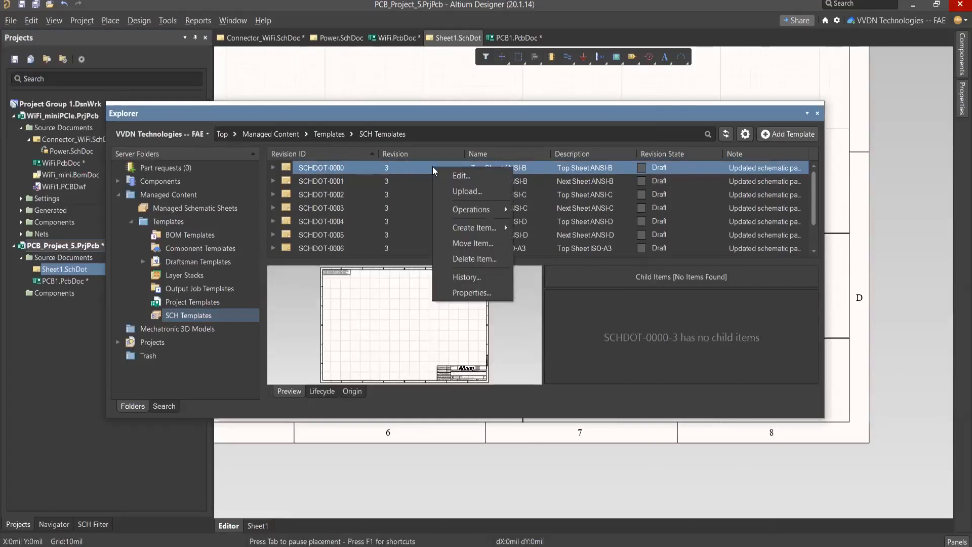
left_click(400, 167)
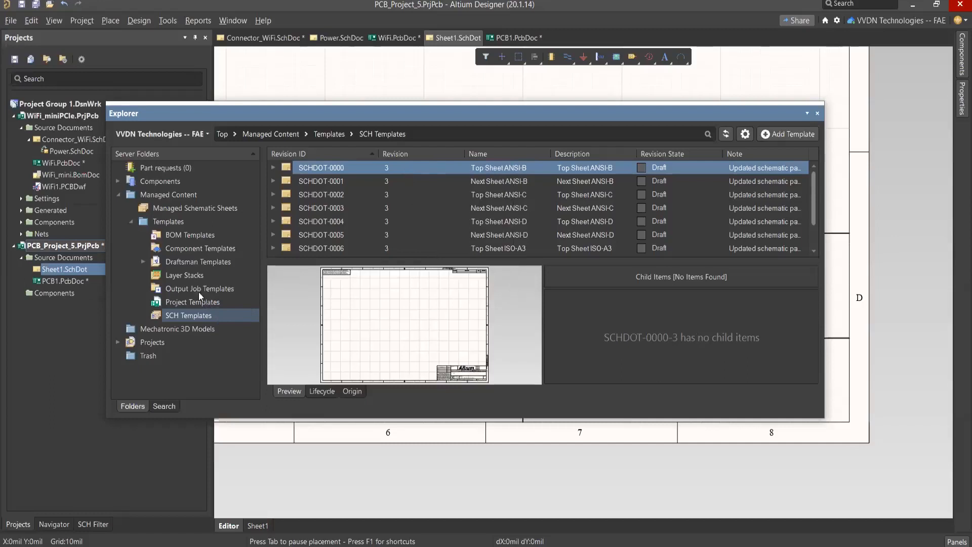
Step: View the server's Layer Stacks templates, dismiss the Explorer, and open the Layer Stack Manager for WiFi.PcbDoc
left_click(191, 274)
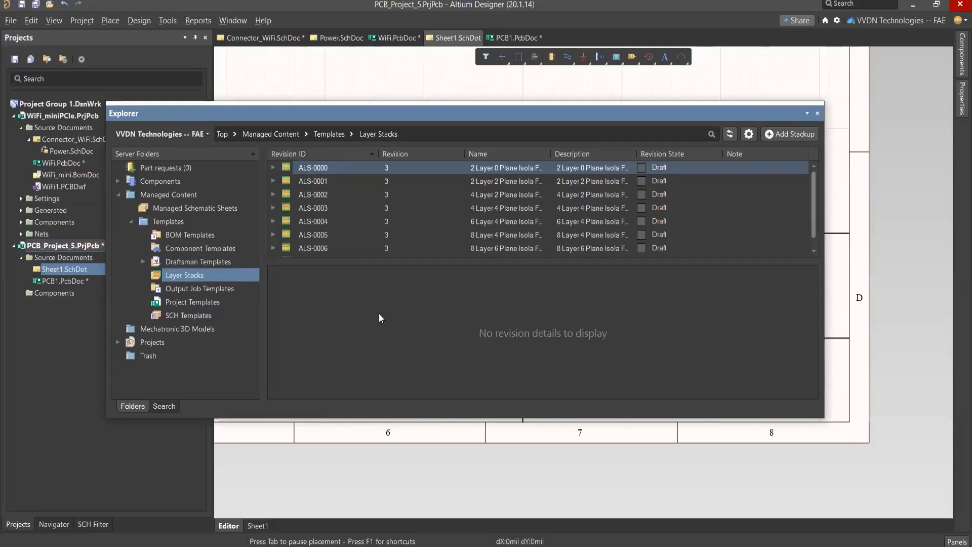
left_click(67, 274)
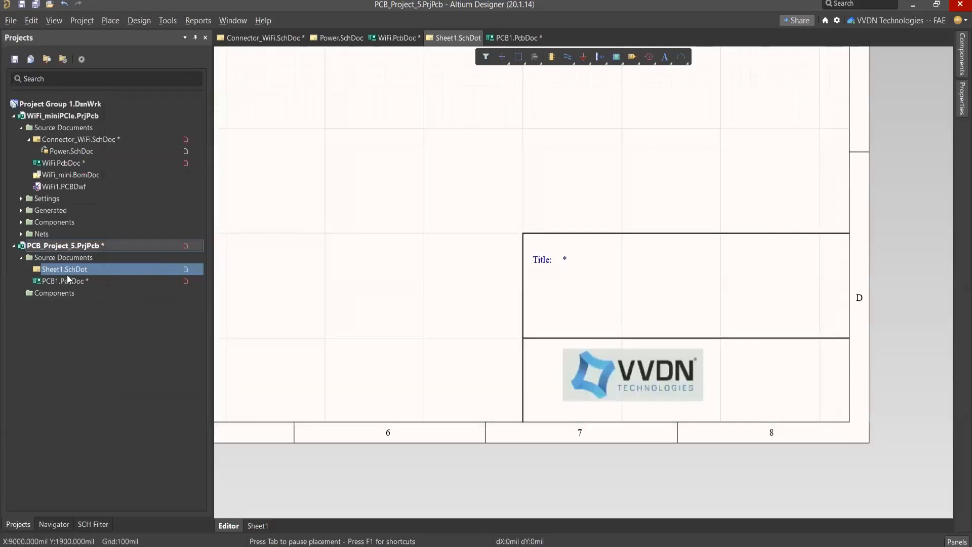
double_click(50, 163)
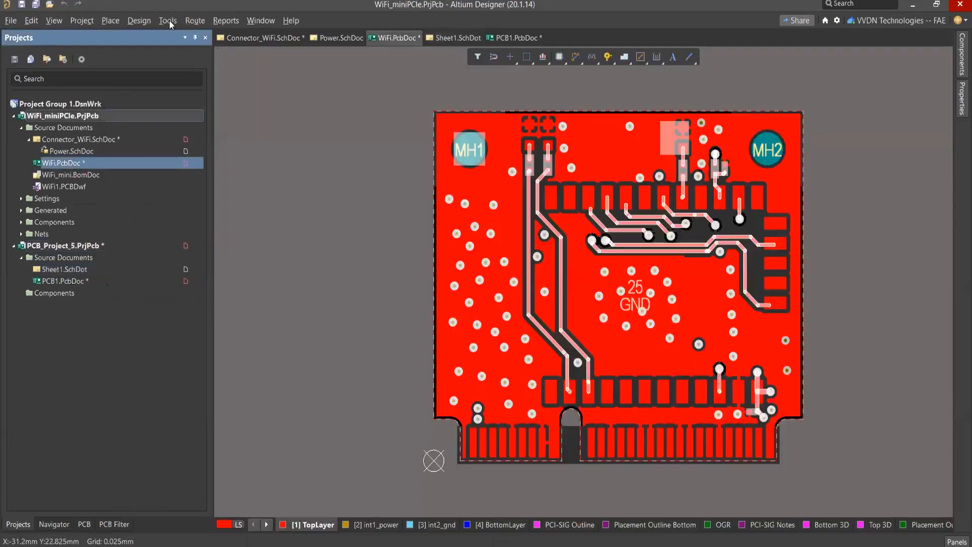
left_click(143, 19)
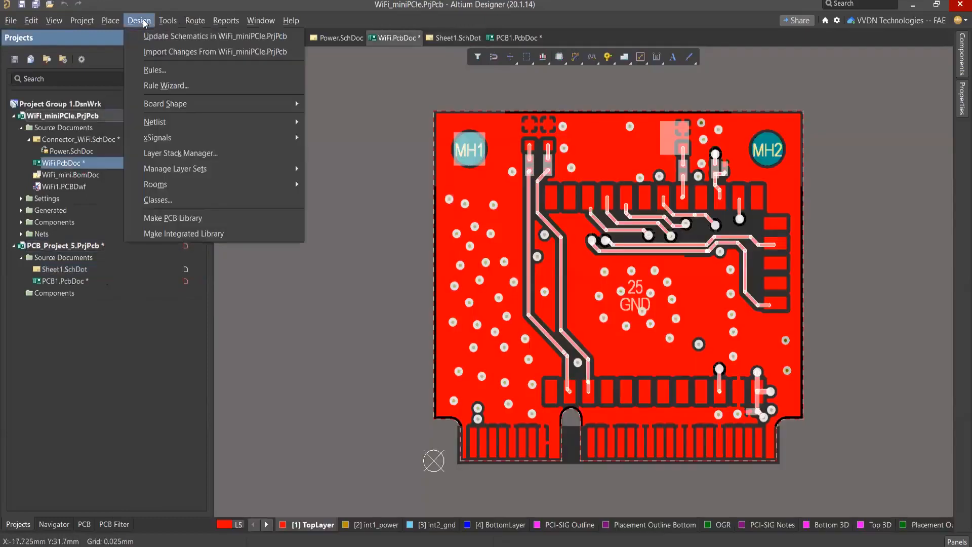
left_click(215, 153)
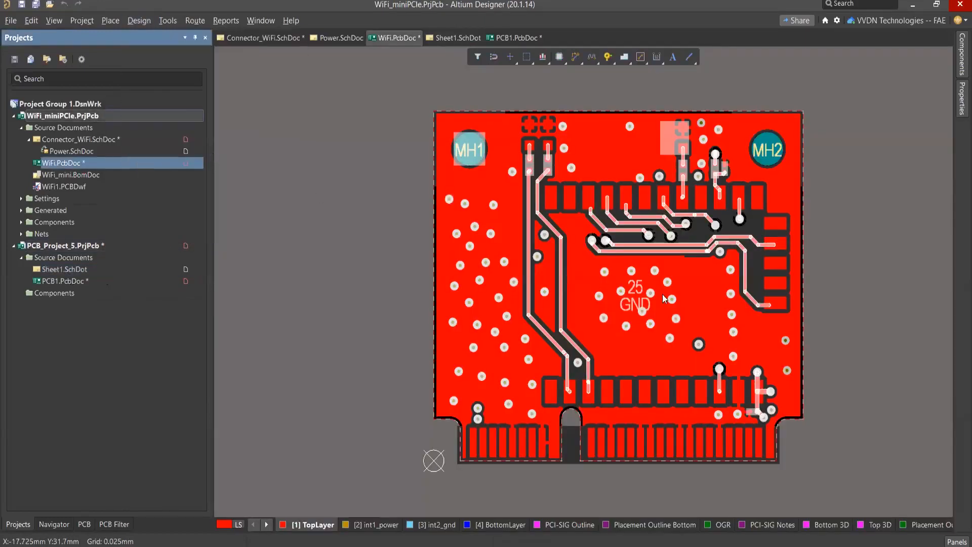
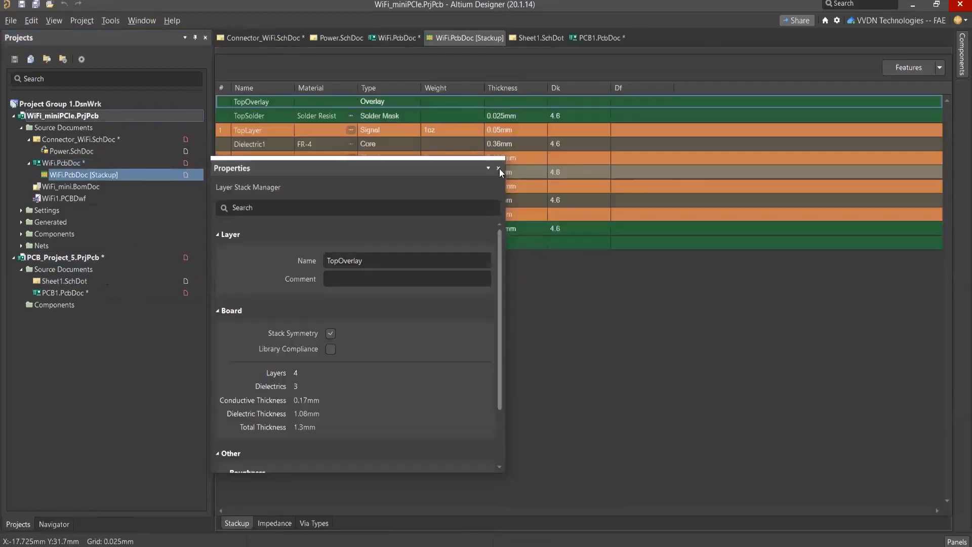
Step: Dismiss the Properties panel, view the Stackup Document save options for WiFi.PcbDoc's stackup, and cancel without saving
left_click(499, 168)
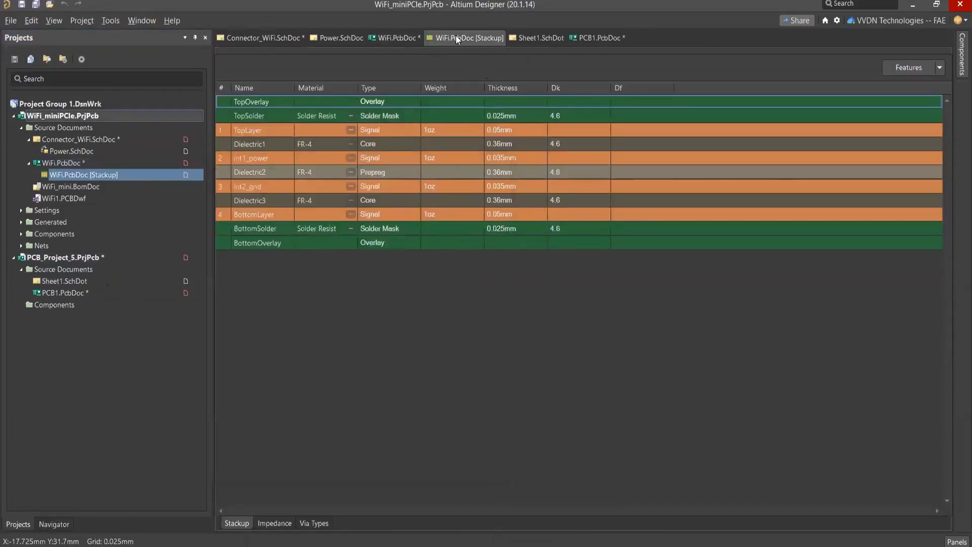
right_click(456, 36)
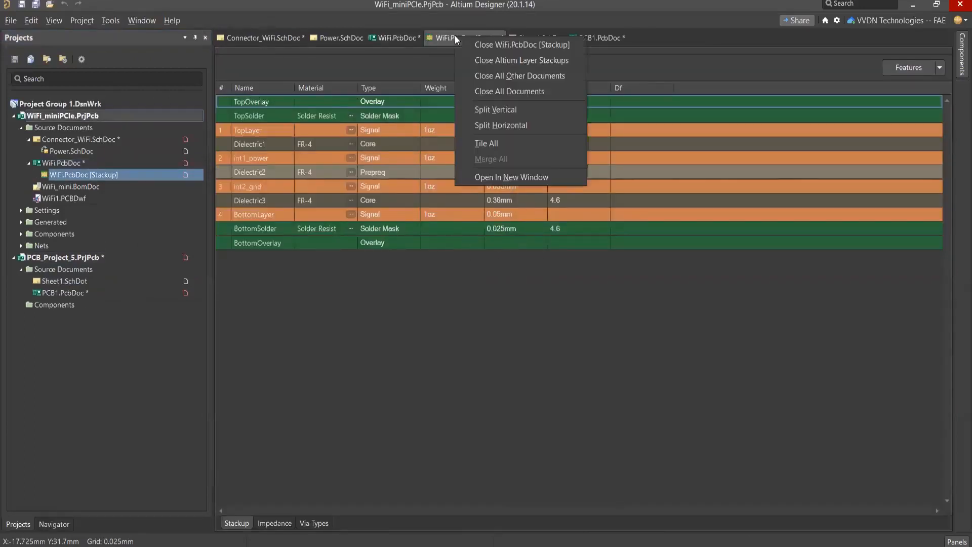
left_click(429, 53)
right_click(118, 178)
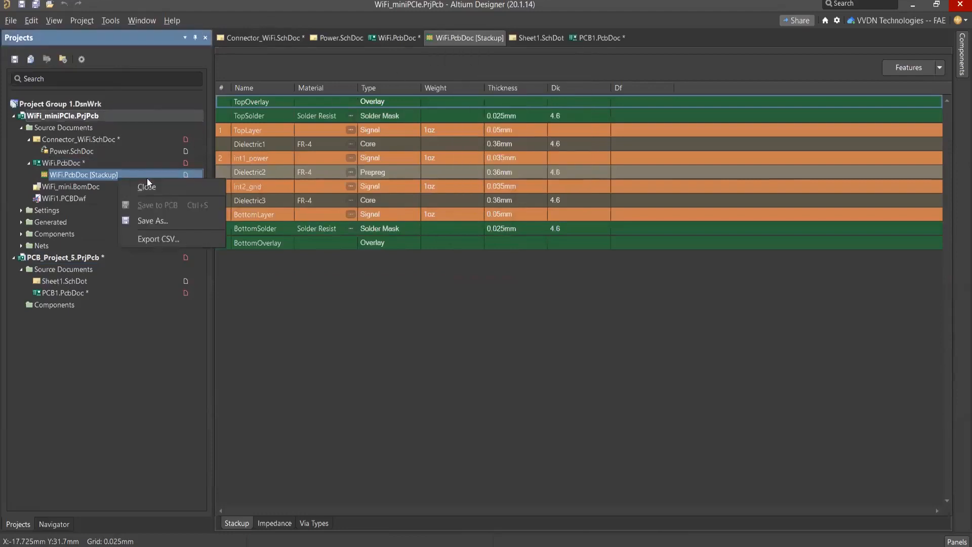
left_click(148, 220)
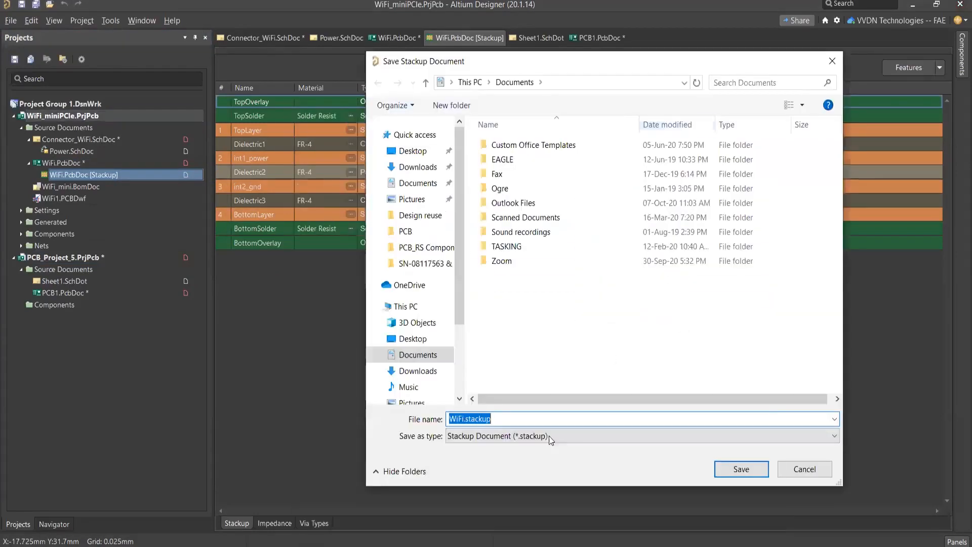
left_click(546, 436)
left_click(546, 437)
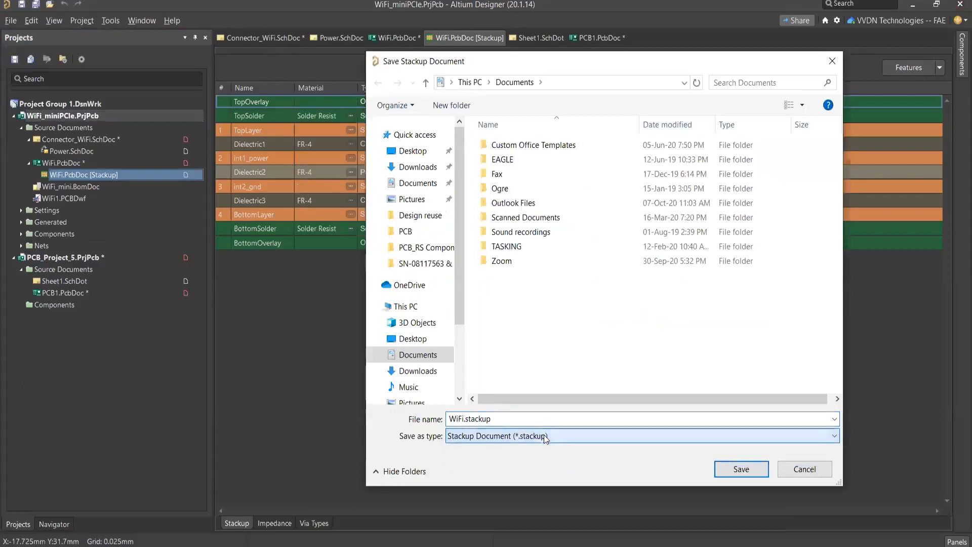
left_click(509, 419)
double_click(509, 419)
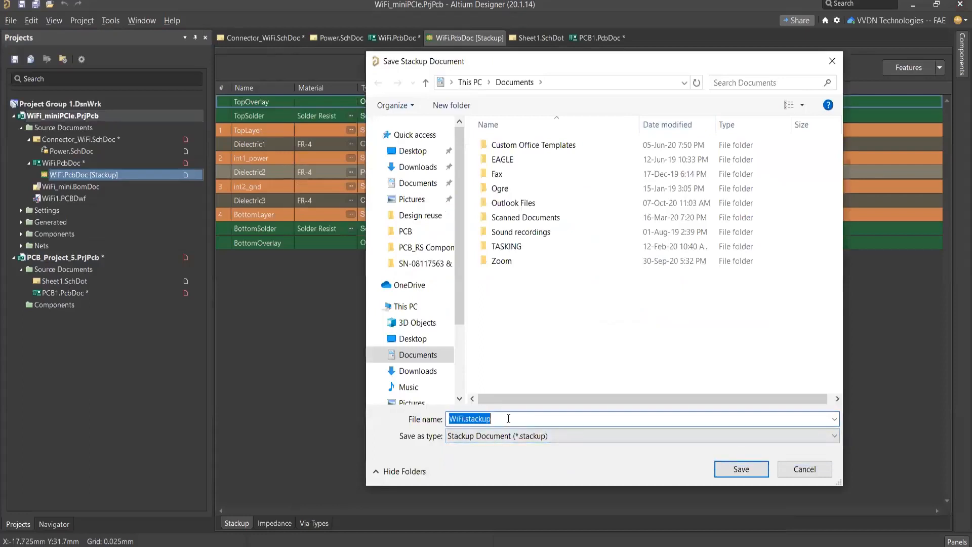
left_click(821, 471)
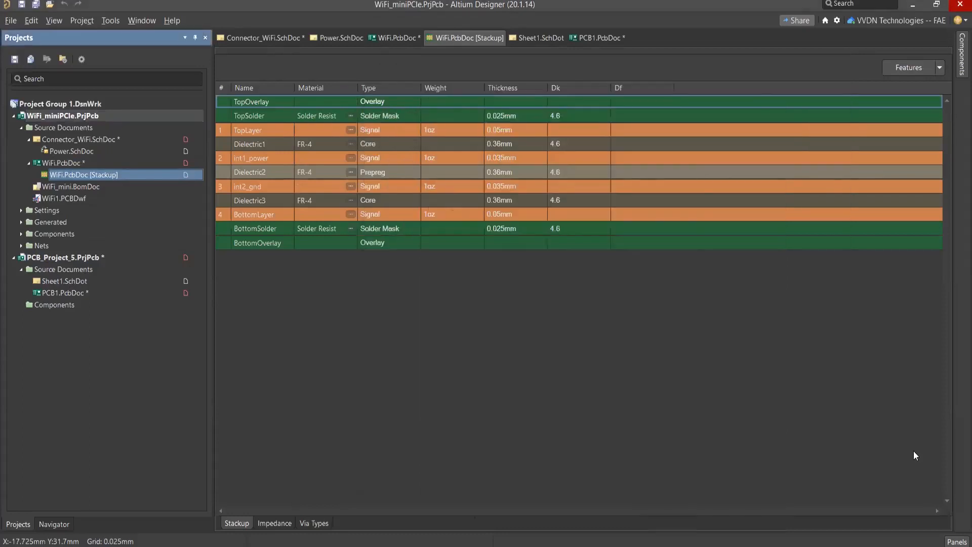
Step: Open the Explorer, view the actions available for layer stack ALS-0000, and select its revision ALS-0000-3
left_click(958, 542)
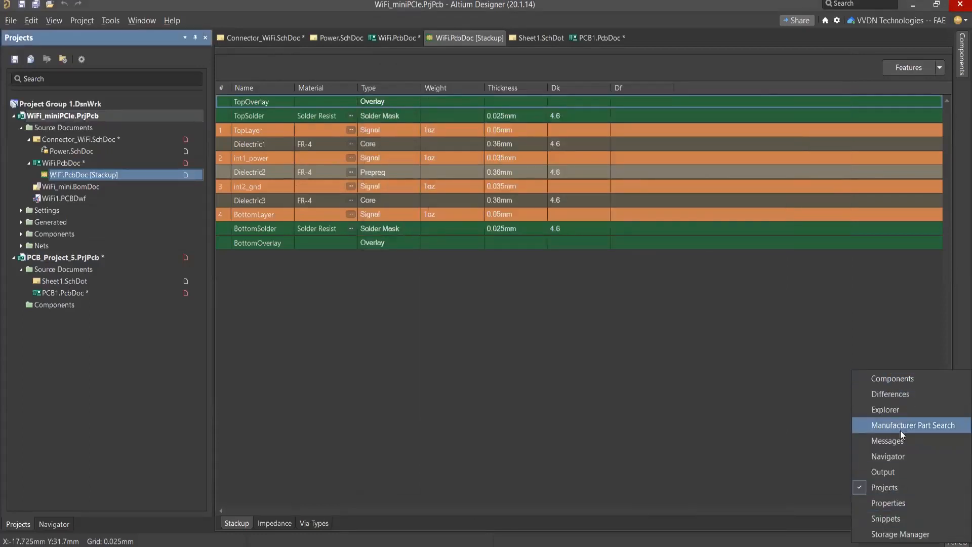
left_click(897, 410)
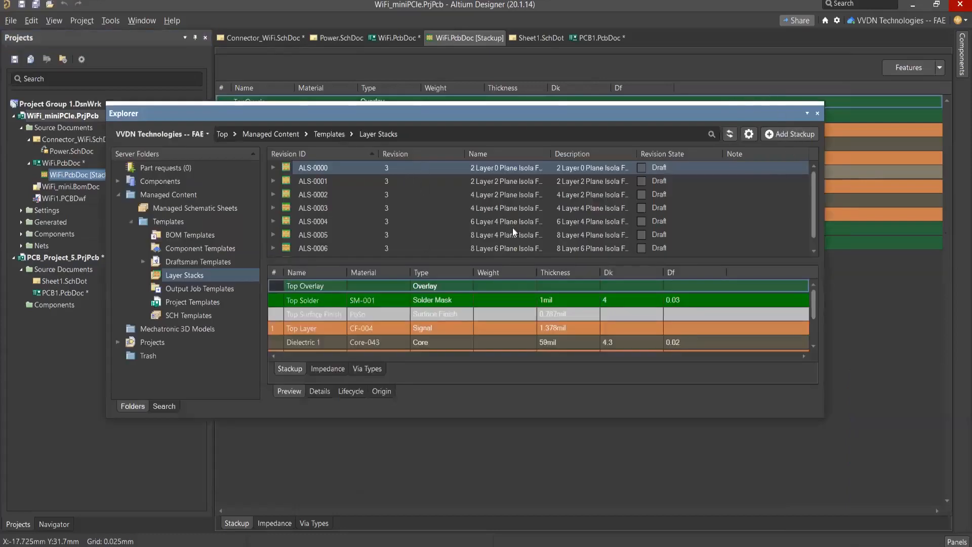
left_click(323, 169)
right_click(324, 172)
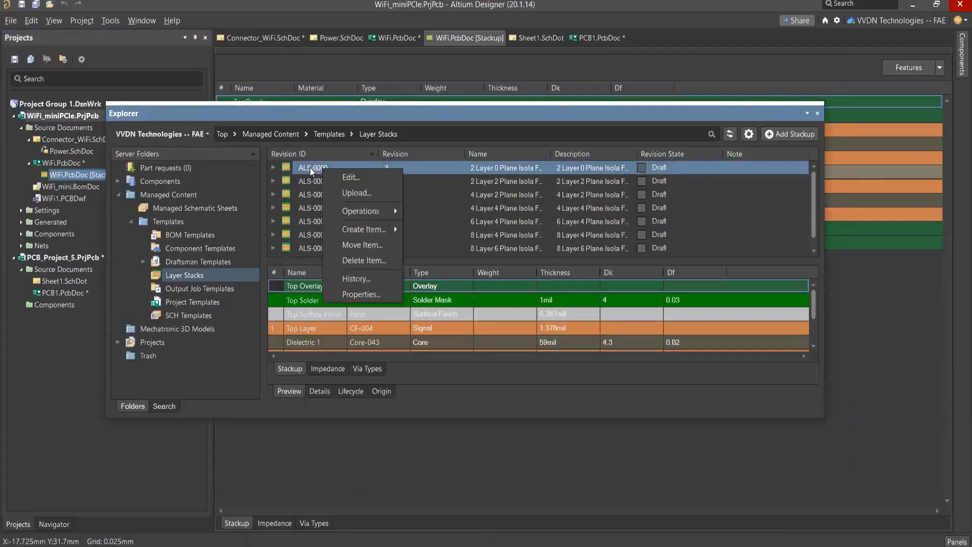
key("Escape")
double_click(312, 170)
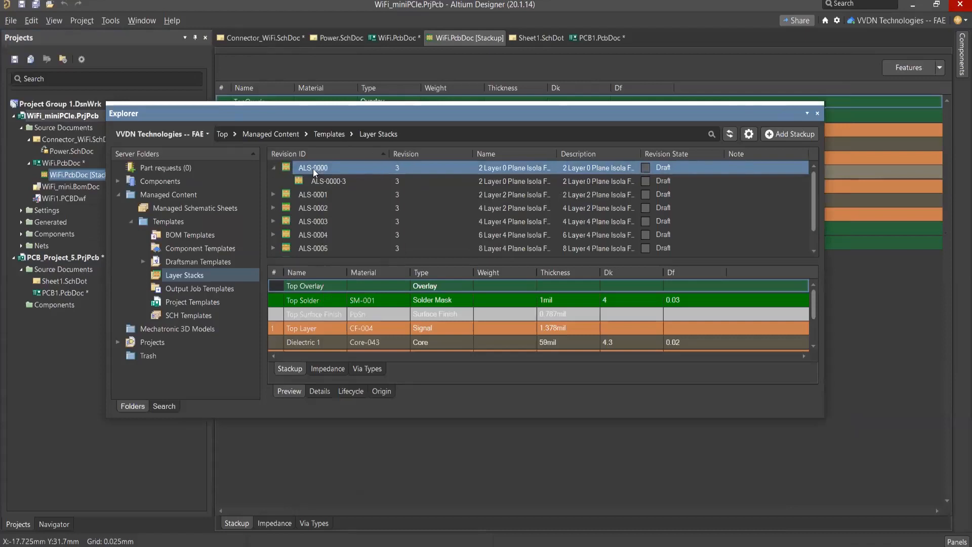
left_click(316, 182)
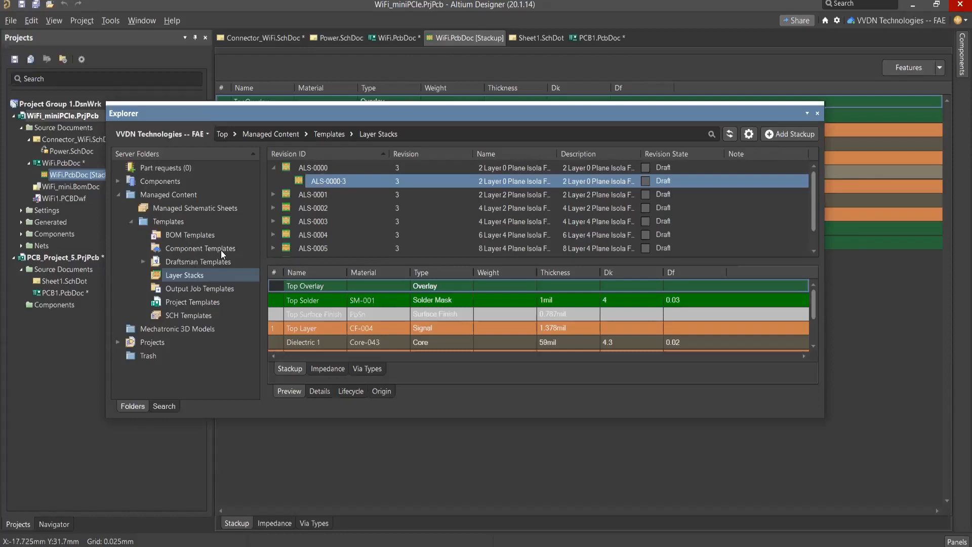
Step: View the server's Draftsman Templates and Output Job Templates folders, and dismiss the Explorer
left_click(177, 260)
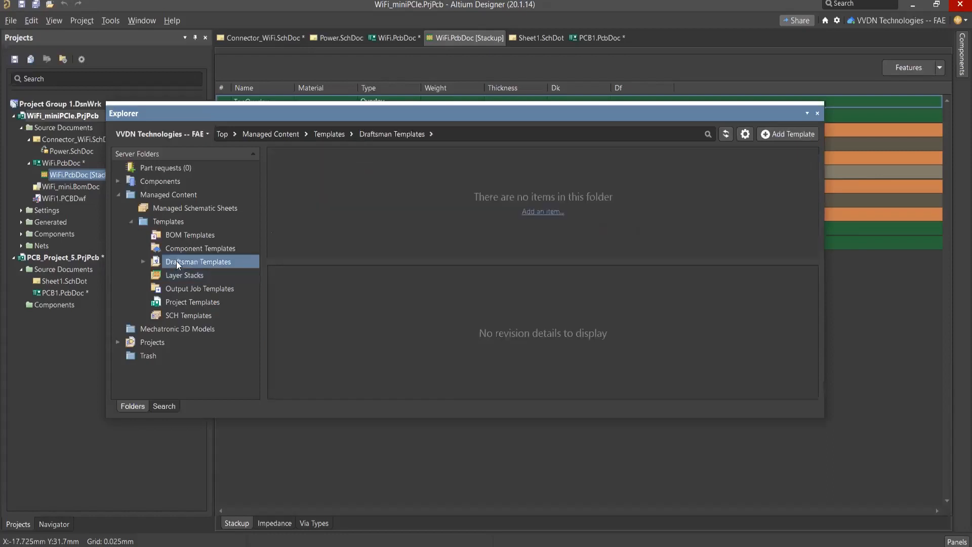
left_click(180, 288)
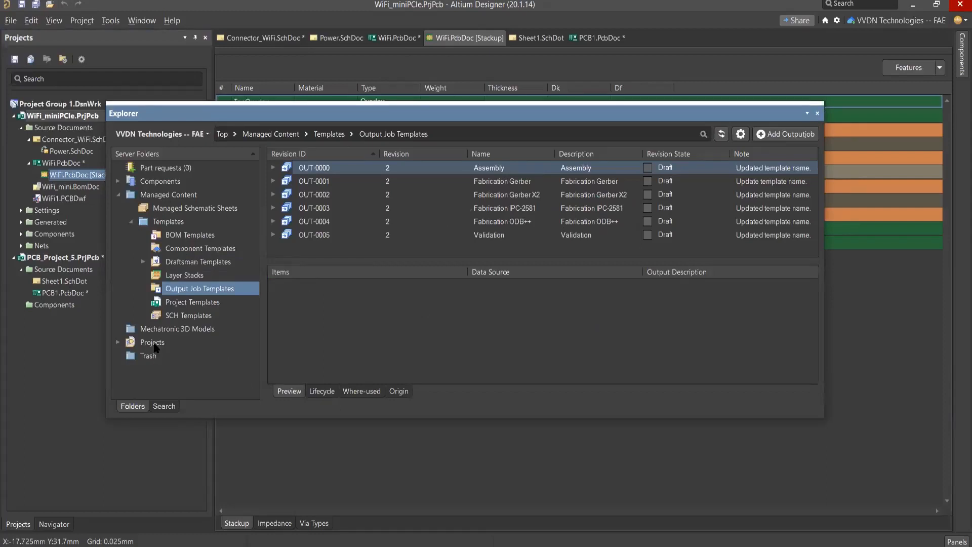
key("Escape")
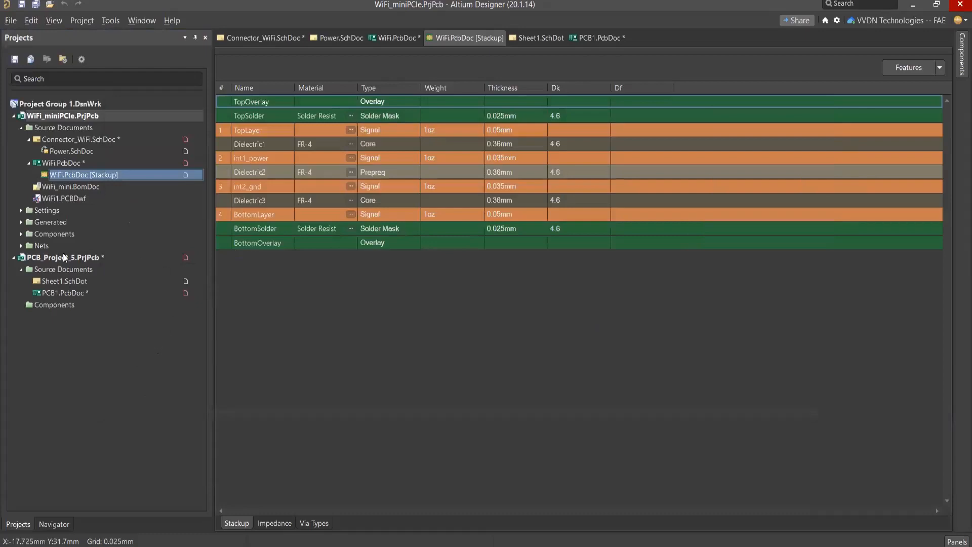
Step: View the project actions available for WiFi_miniPCIe.PrjPcb and dismiss them
left_click(103, 115)
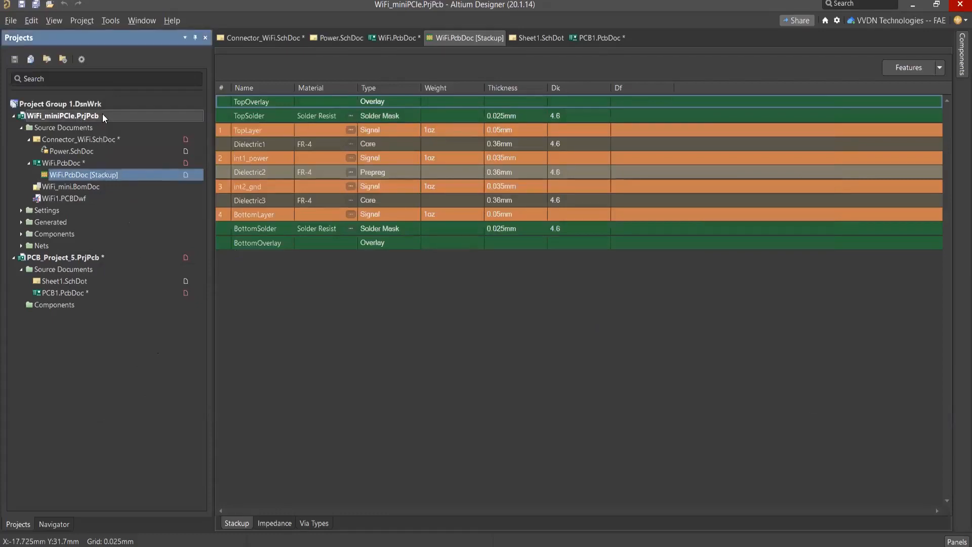
right_click(103, 116)
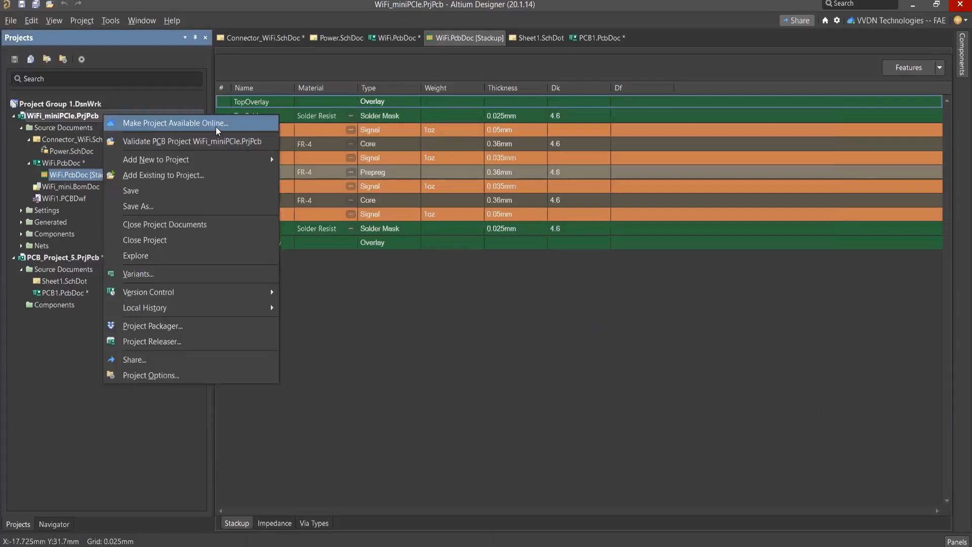
left_click(385, 306)
Step: Reopen the Explorer, browse the server's Projects folder, view the A365-demo project, and close the Explorer
left_click(957, 541)
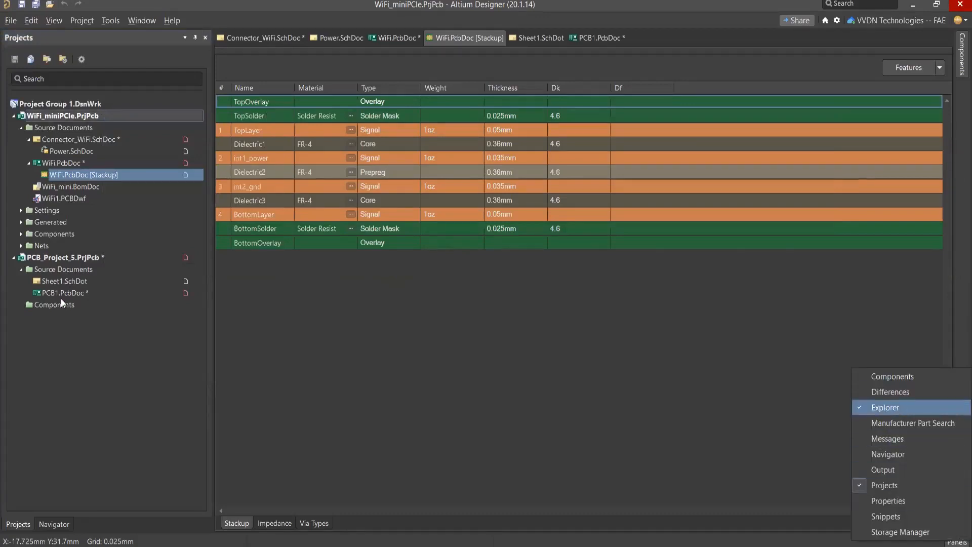
left_click(898, 407)
left_click(119, 343)
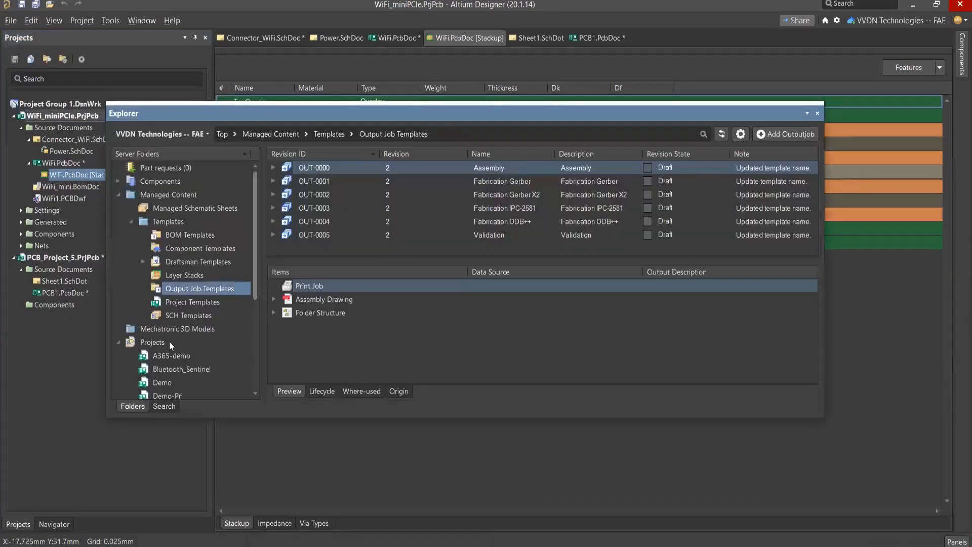
scroll(169, 341, "down", 4)
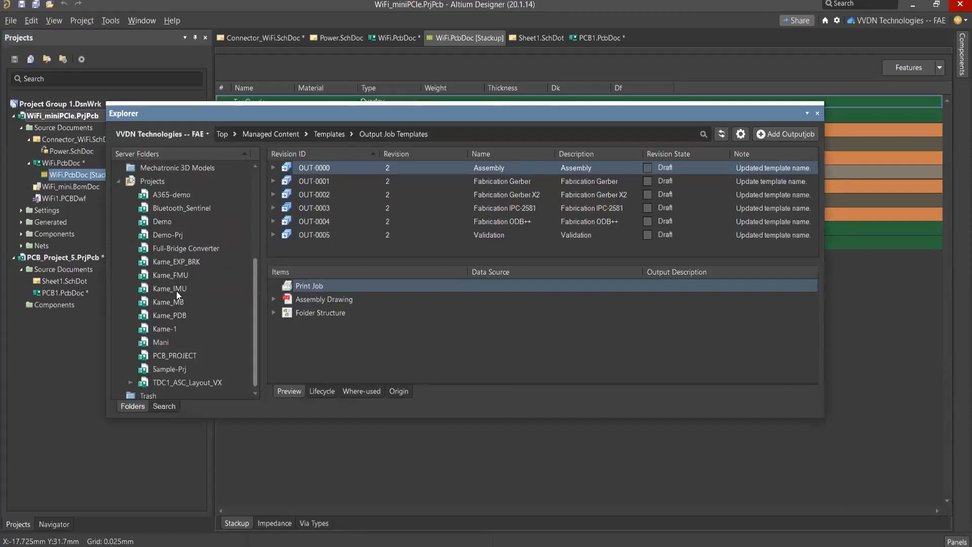
left_click(173, 193)
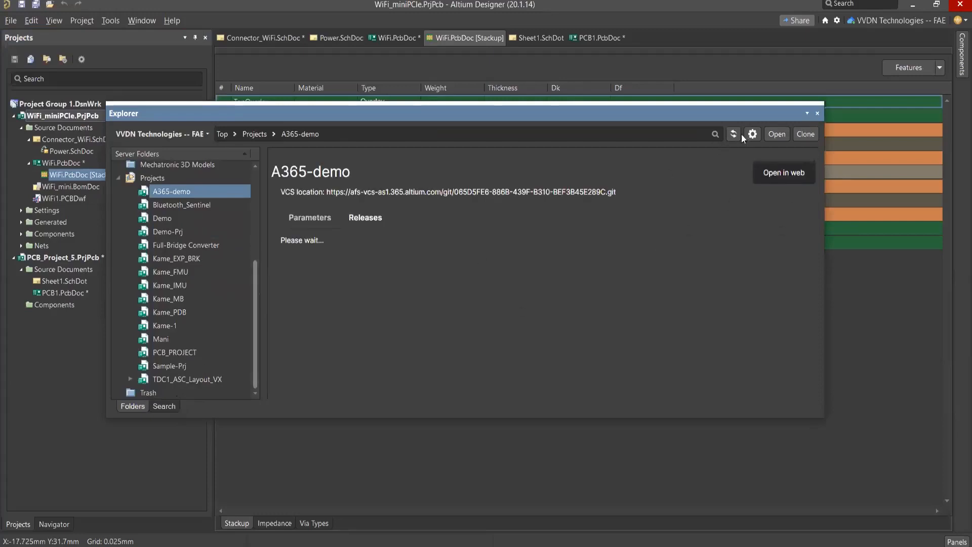
left_click(818, 113)
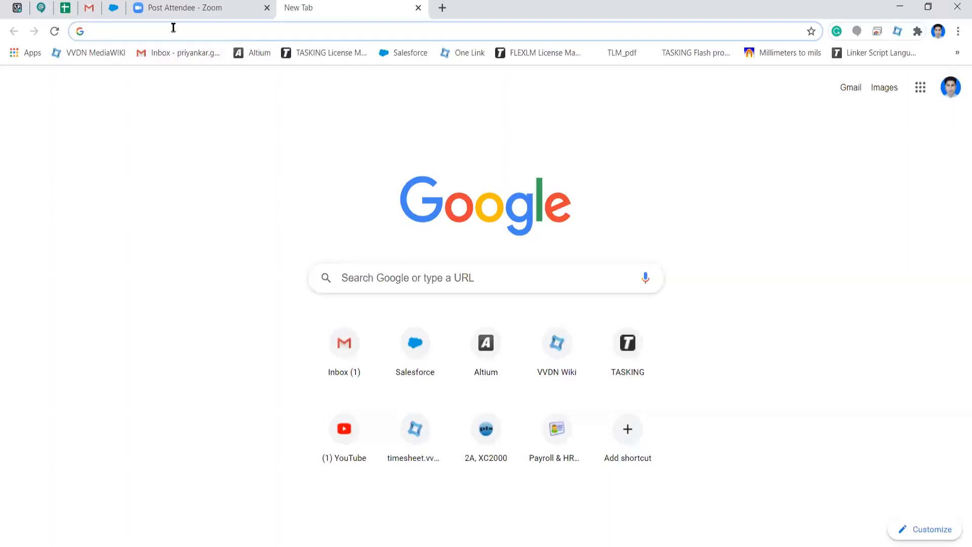
Step: Switch to the Chrome browser, go to 365.altium.com, and sign in to Altium 365 with the prefilled credentials
left_click(169, 30)
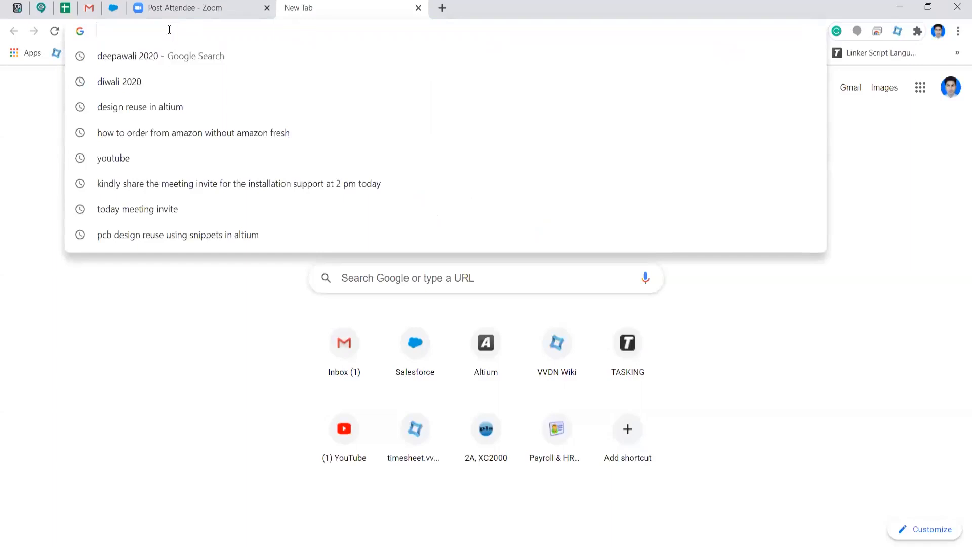
type("365.altium.com")
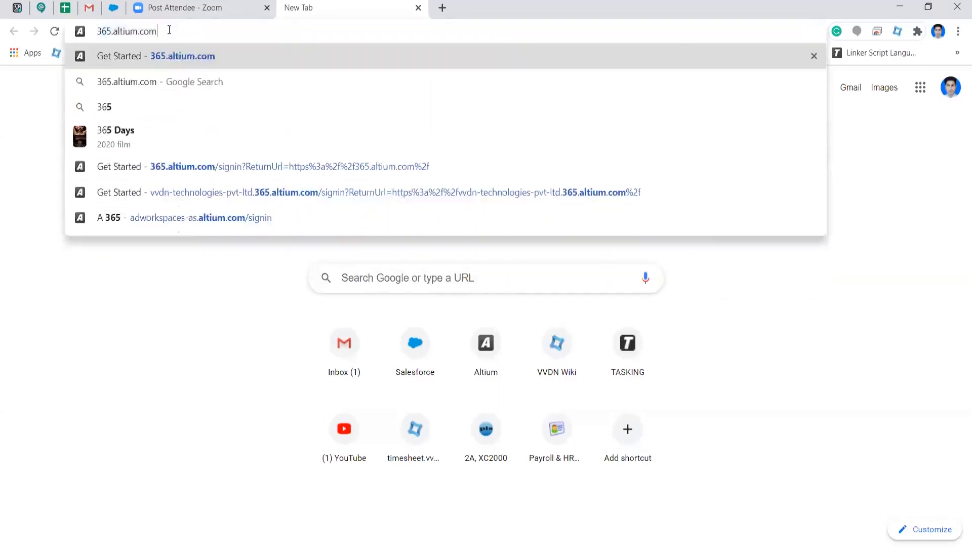
key("Return")
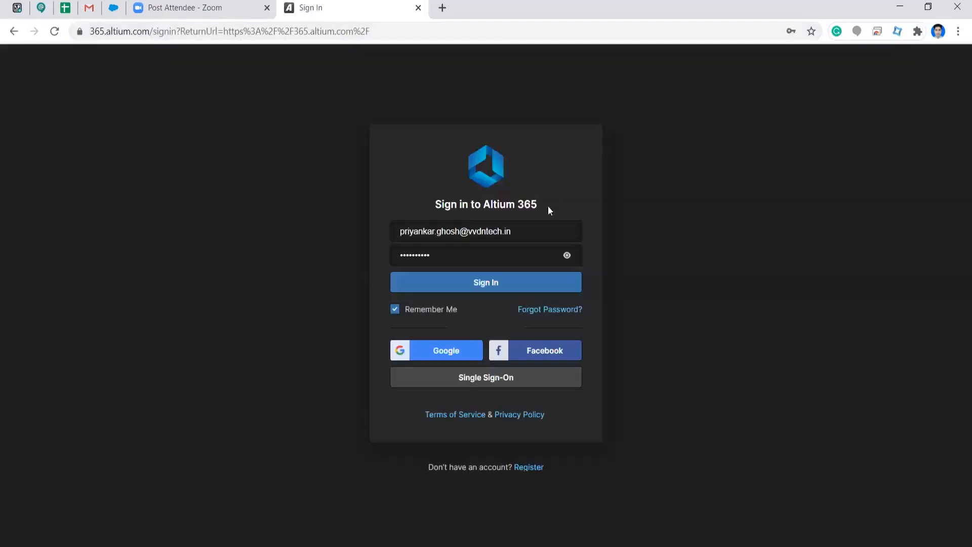
left_click(487, 287)
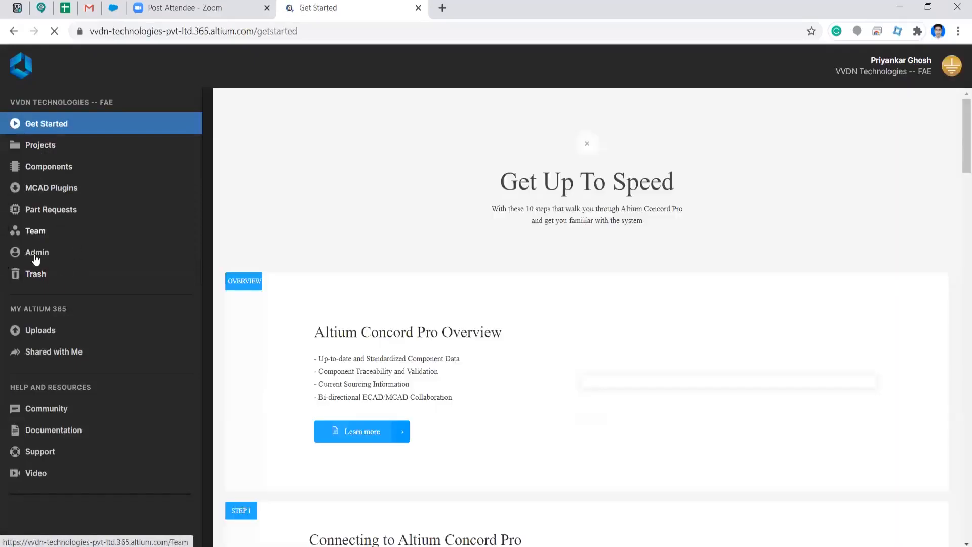
Step: Open the Altium 365 projects list and select the first project to view its properties
left_click(45, 147)
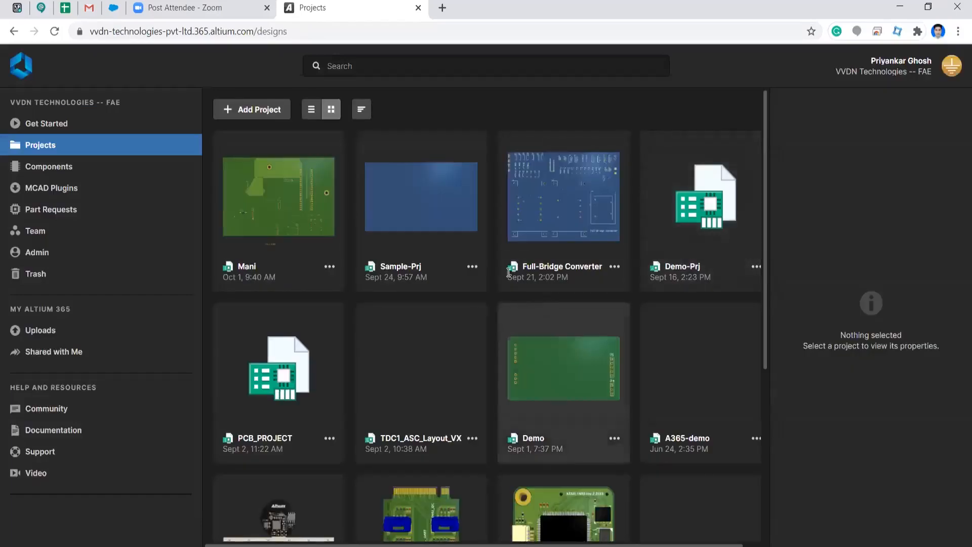
left_click(330, 267)
left_click(439, 105)
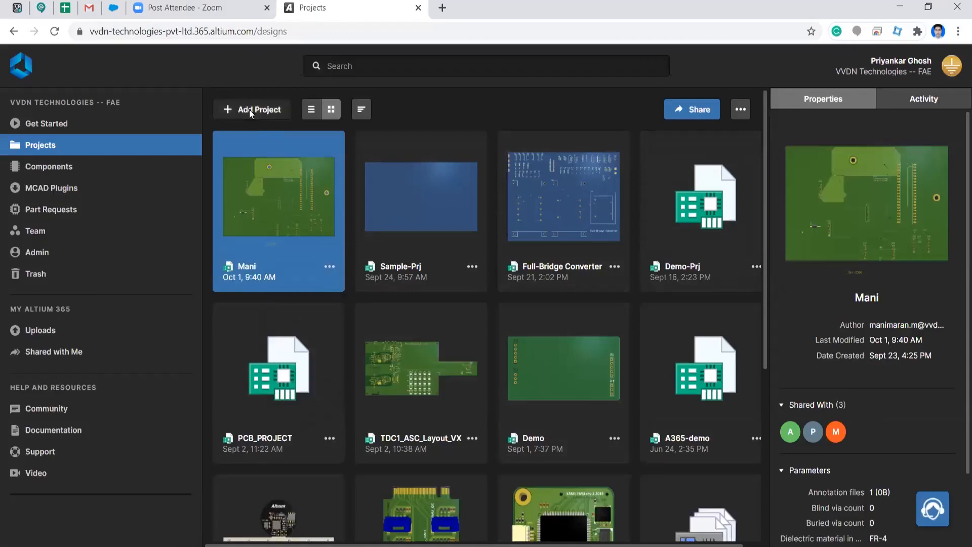
Step: Bring up the Create Project form, view the available project templates, and cancel without creating a project
left_click(249, 109)
left_click(376, 237)
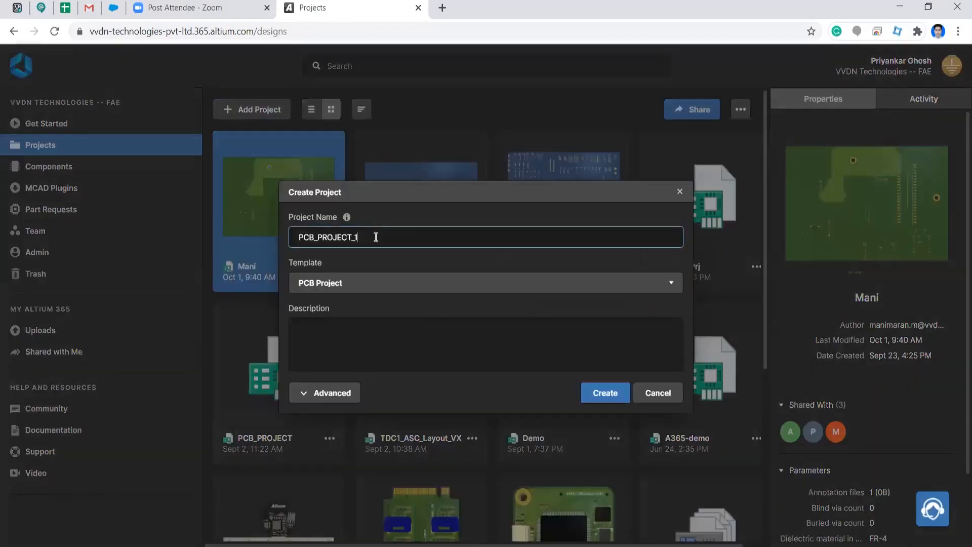
left_click(364, 284)
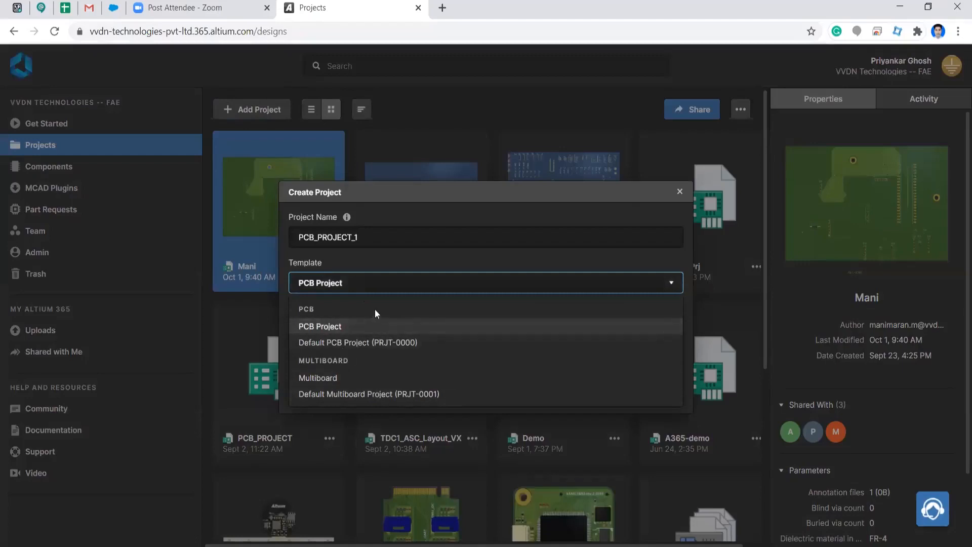
left_click(621, 211)
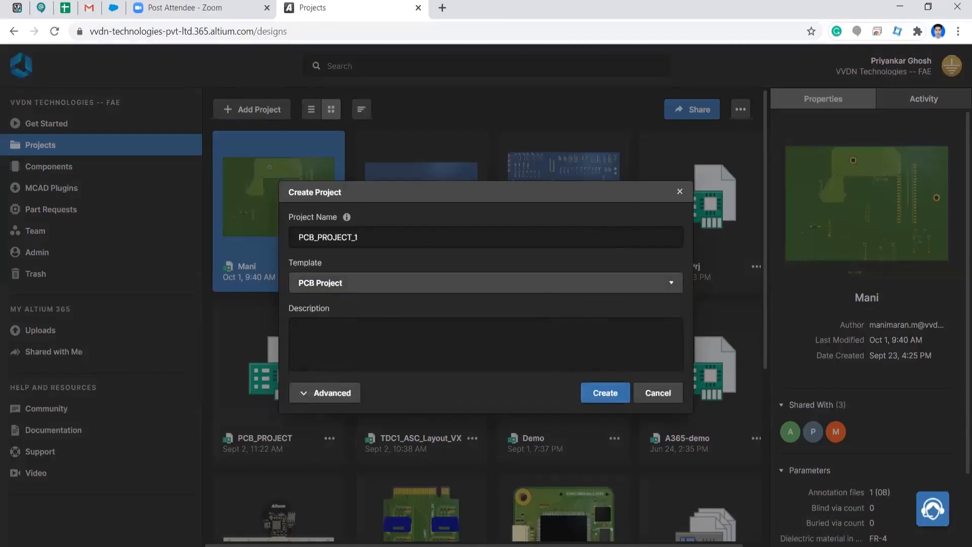
left_click(647, 391)
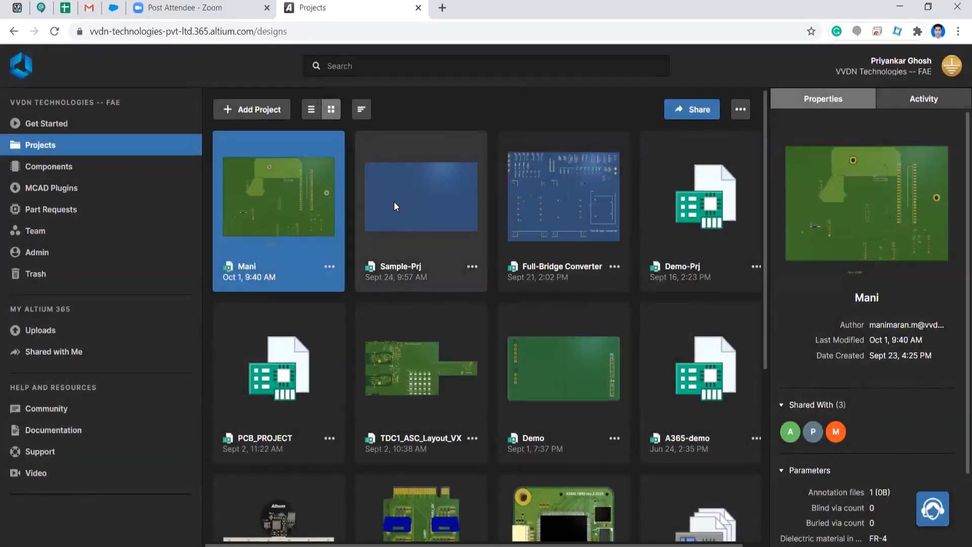
Step: View the component categories in Altium 365, and switch to Altium Designer to expand the WiFi_miniPCIe project's Components group
left_click(52, 167)
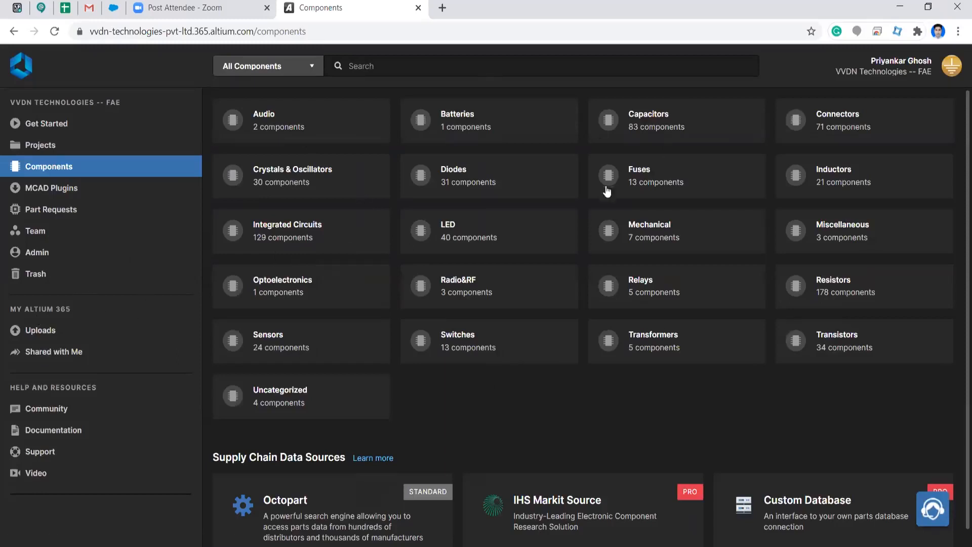
left_click(85, 150)
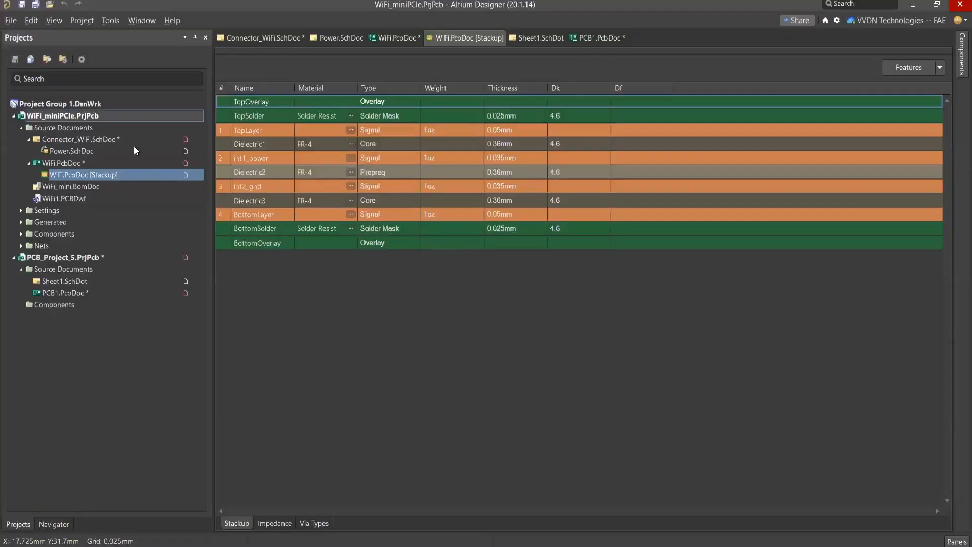
left_click(21, 234)
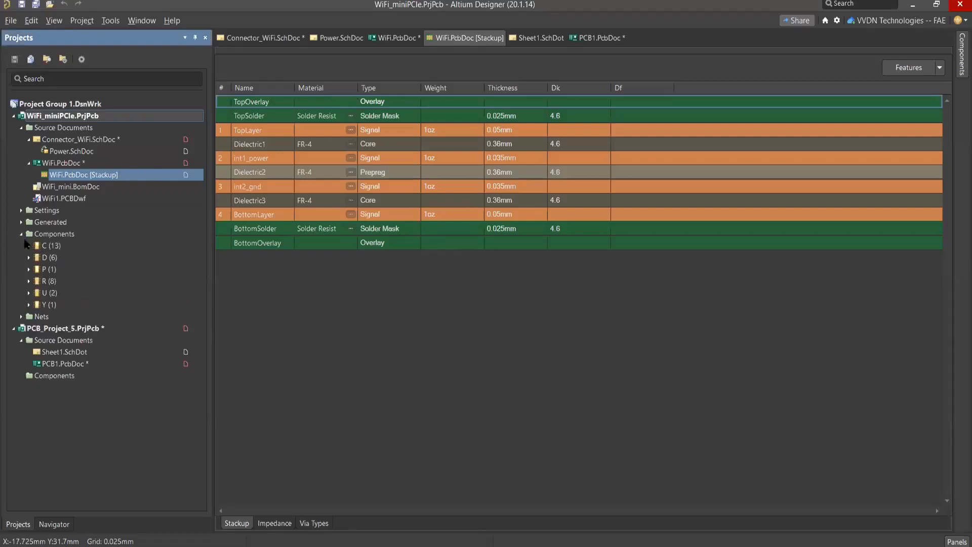
Step: Expand the C component group of WiFi_miniPCIe, locate capacitor C10 on the Connector_WiFi schematic, and collapse the Components group
left_click(20, 234)
left_click(45, 256)
left_click(21, 234)
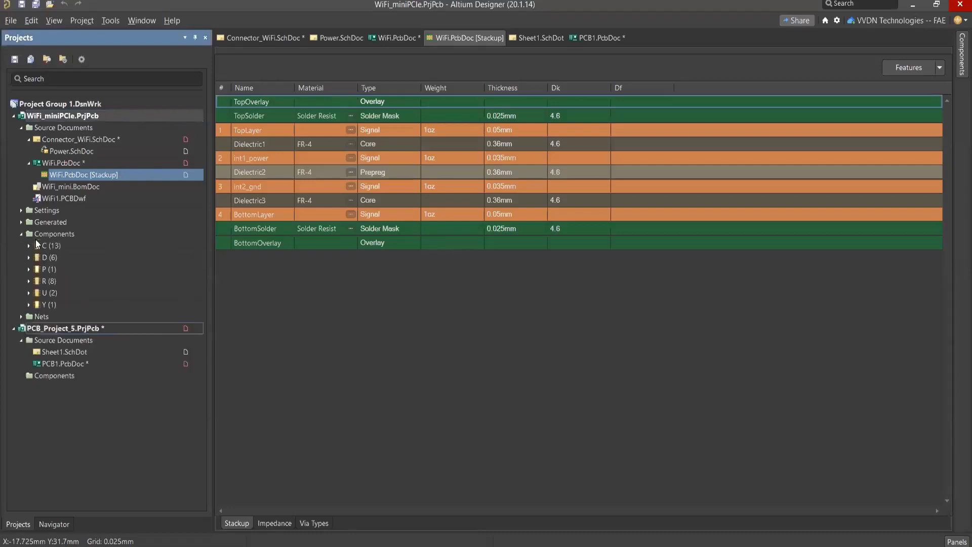
double_click(45, 246)
double_click(57, 257)
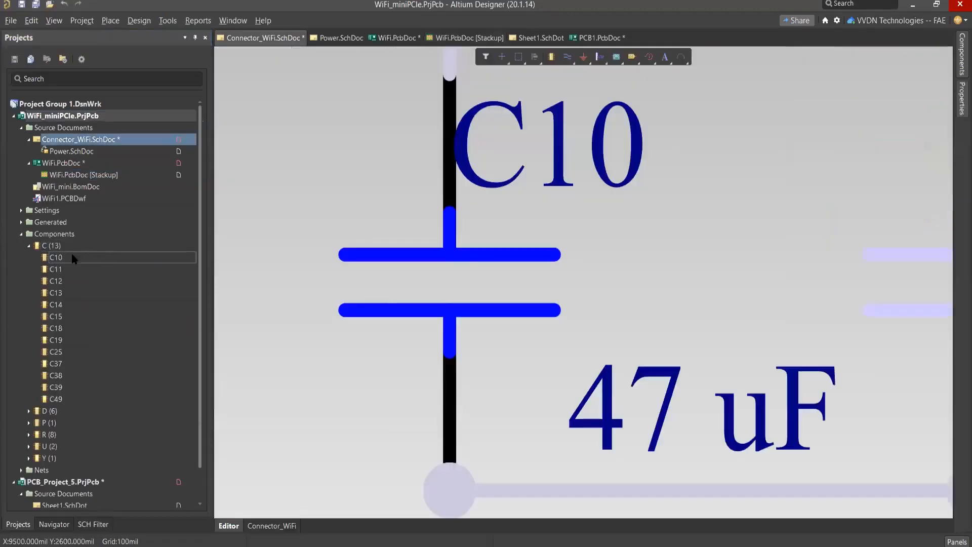
right_click_drag(474, 209, 531, 192)
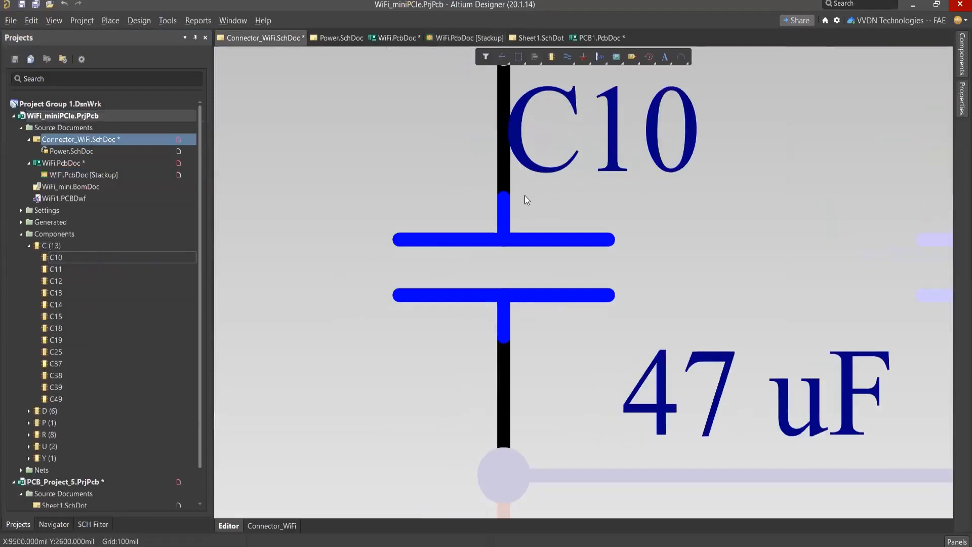
scroll(524, 195, "down", 5, "ctrl")
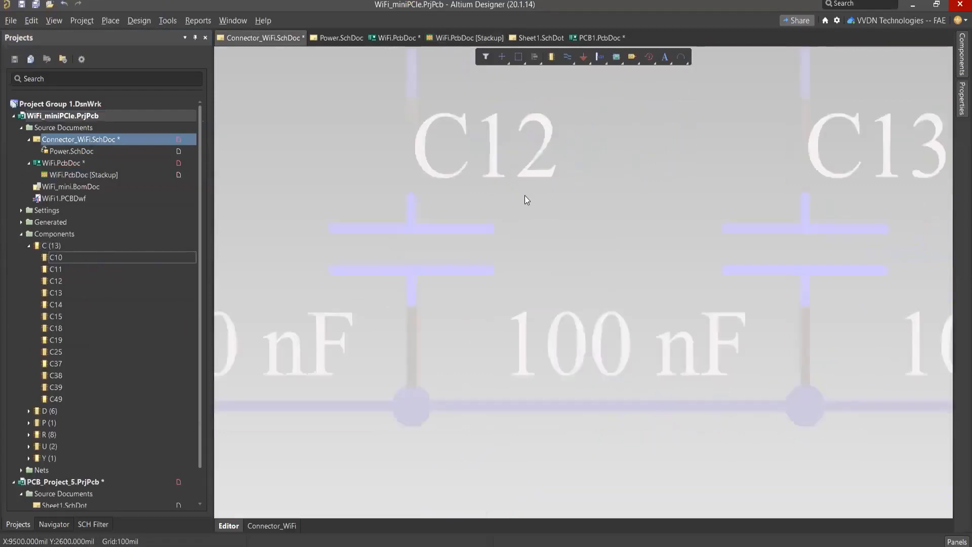
left_click(21, 234)
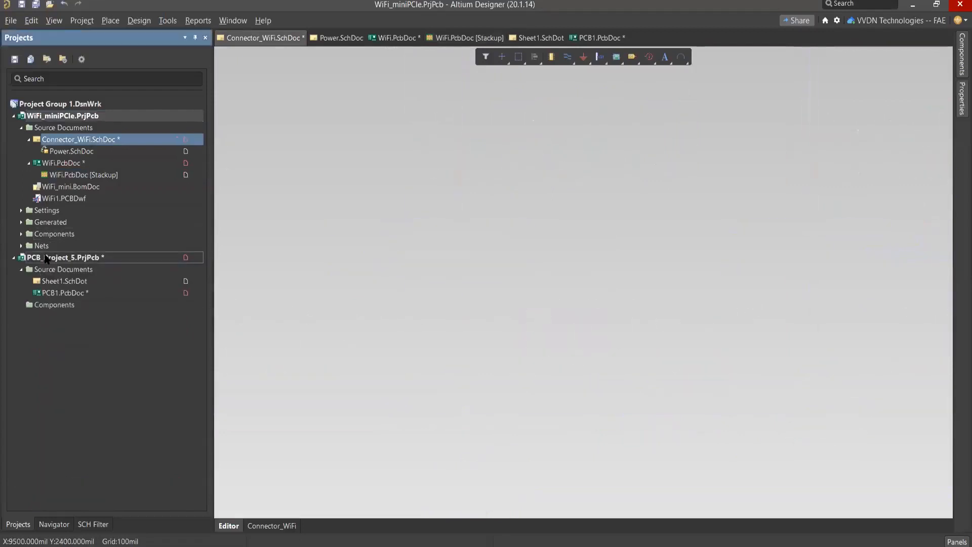
Step: Add a new schematic library to the PCB_Project_5 project
right_click(45, 258)
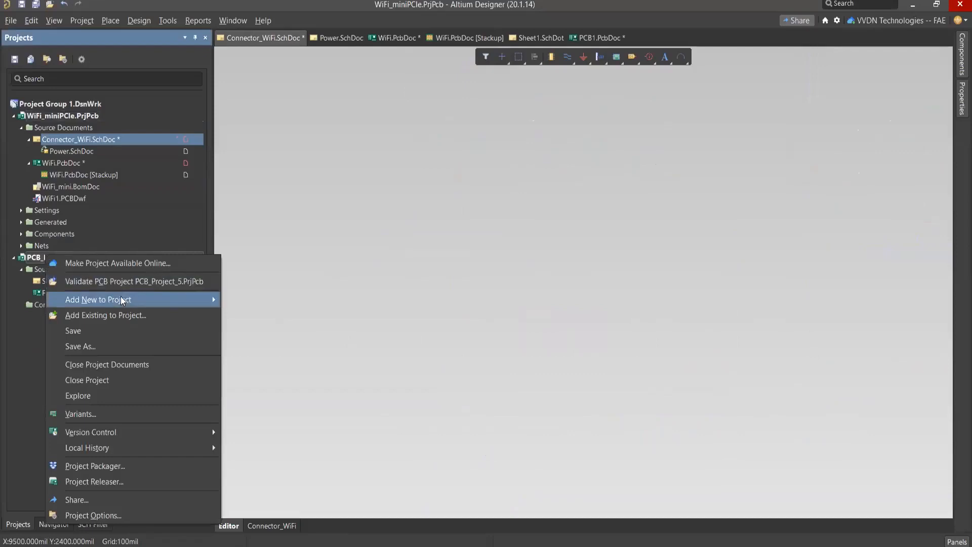
mouse_move(121, 299)
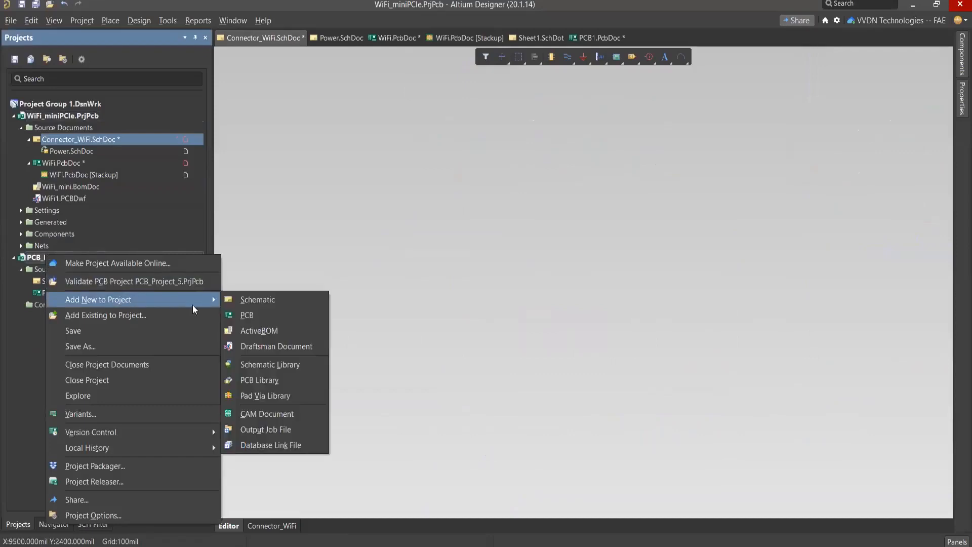
left_click(261, 366)
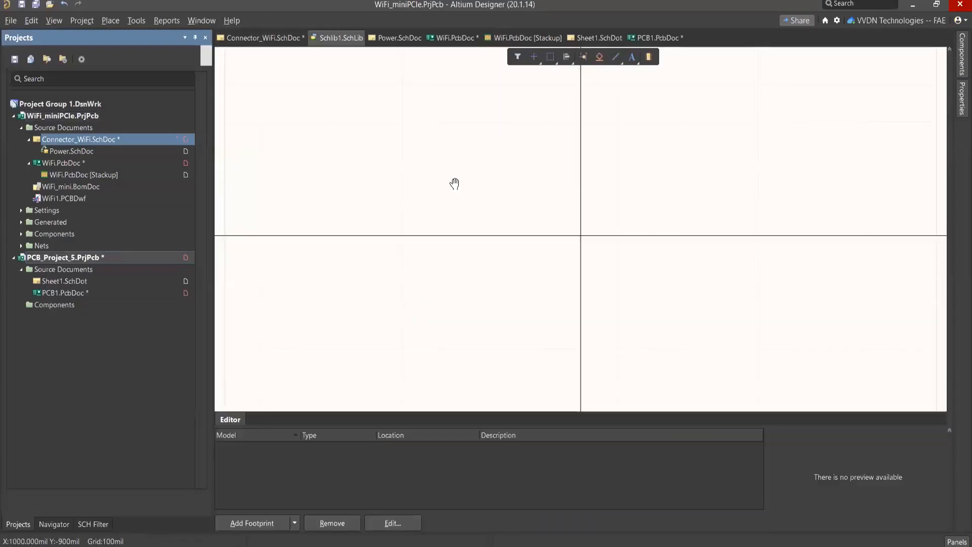
Step: Start the Migrate Library command for the new schematic library and cancel it without saving
left_click(132, 20)
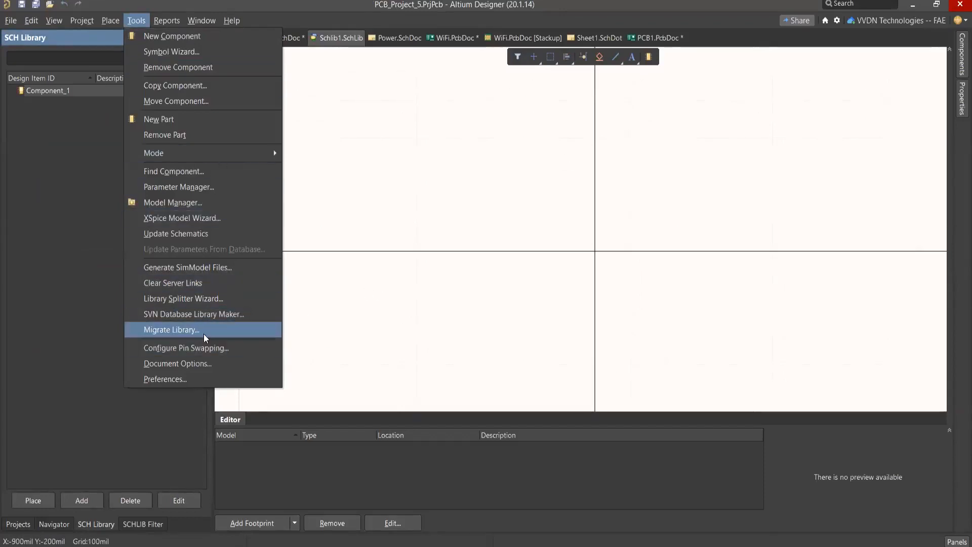
left_click(549, 238)
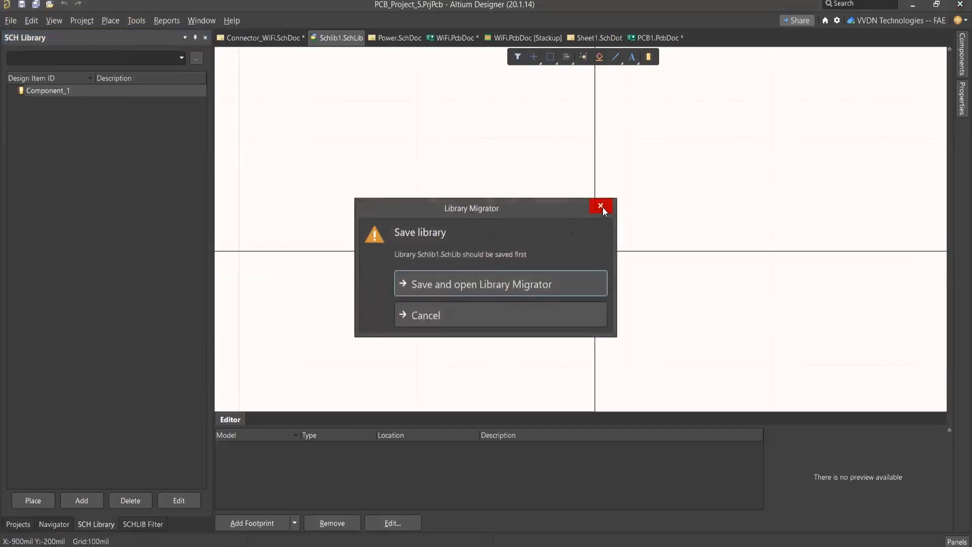
key("Escape")
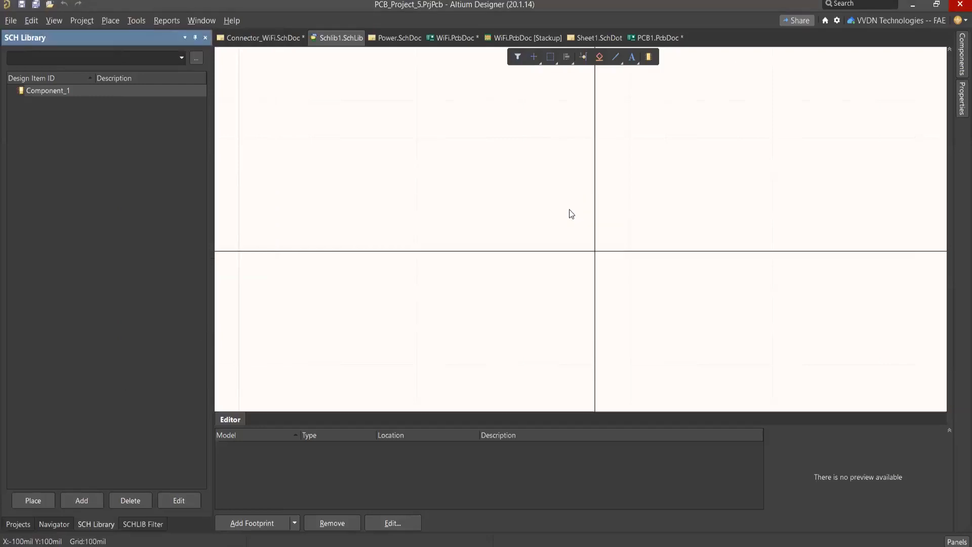
Step: Close the new Schlib1.SchLib schematic library document
right_click_drag(502, 221, 505, 215)
right_click(326, 36)
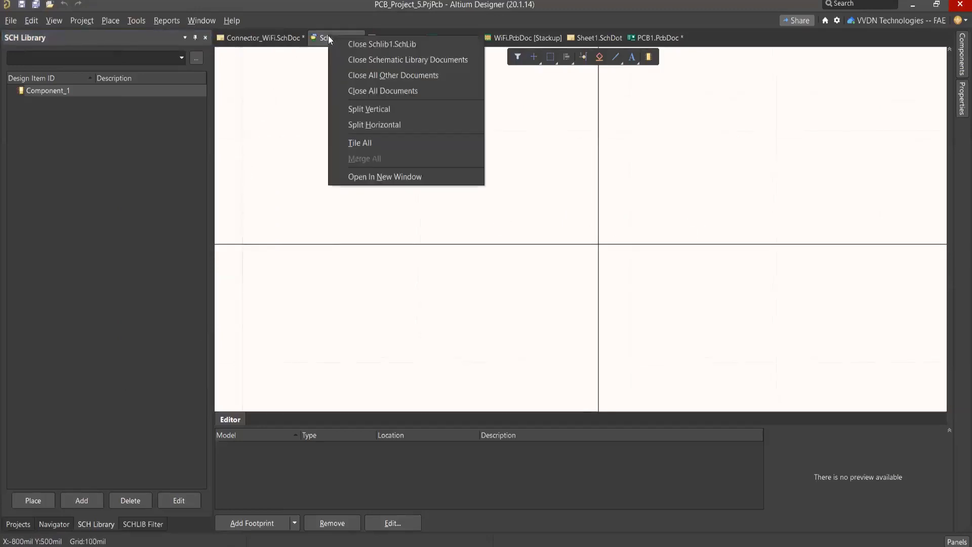
left_click(340, 44)
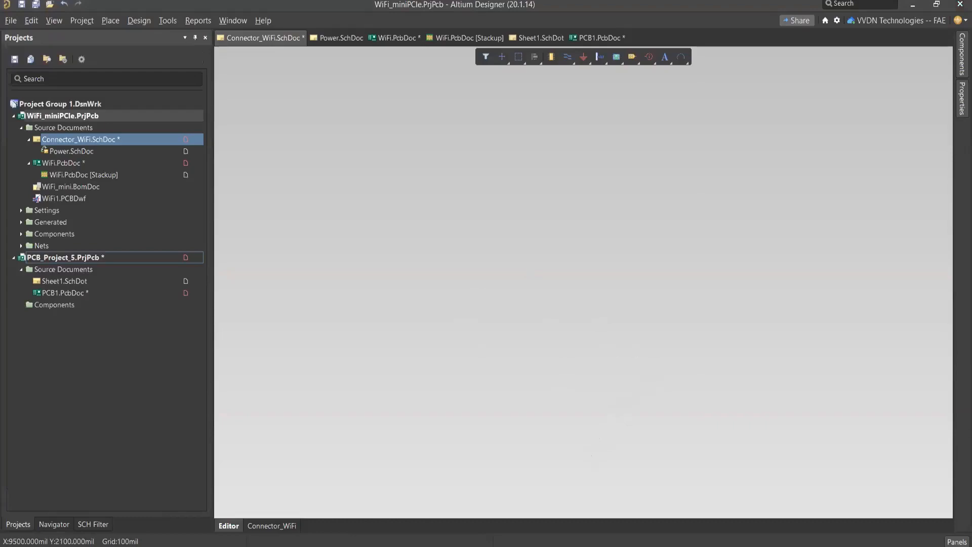
key("alt+Tab")
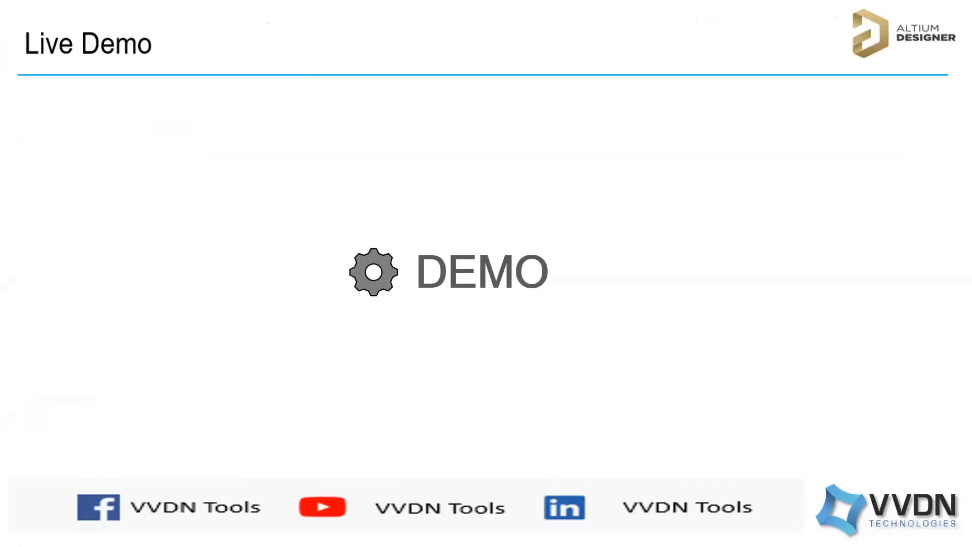
key("Right")
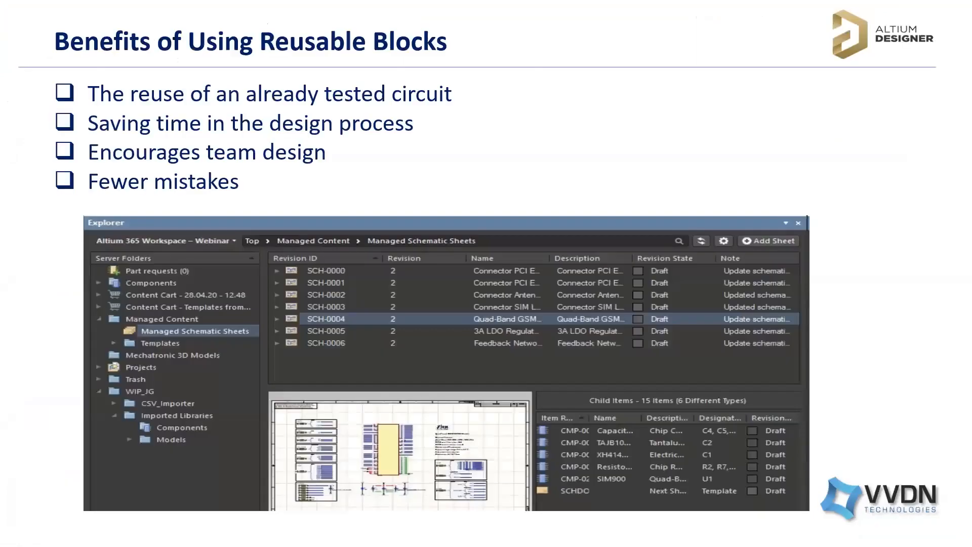